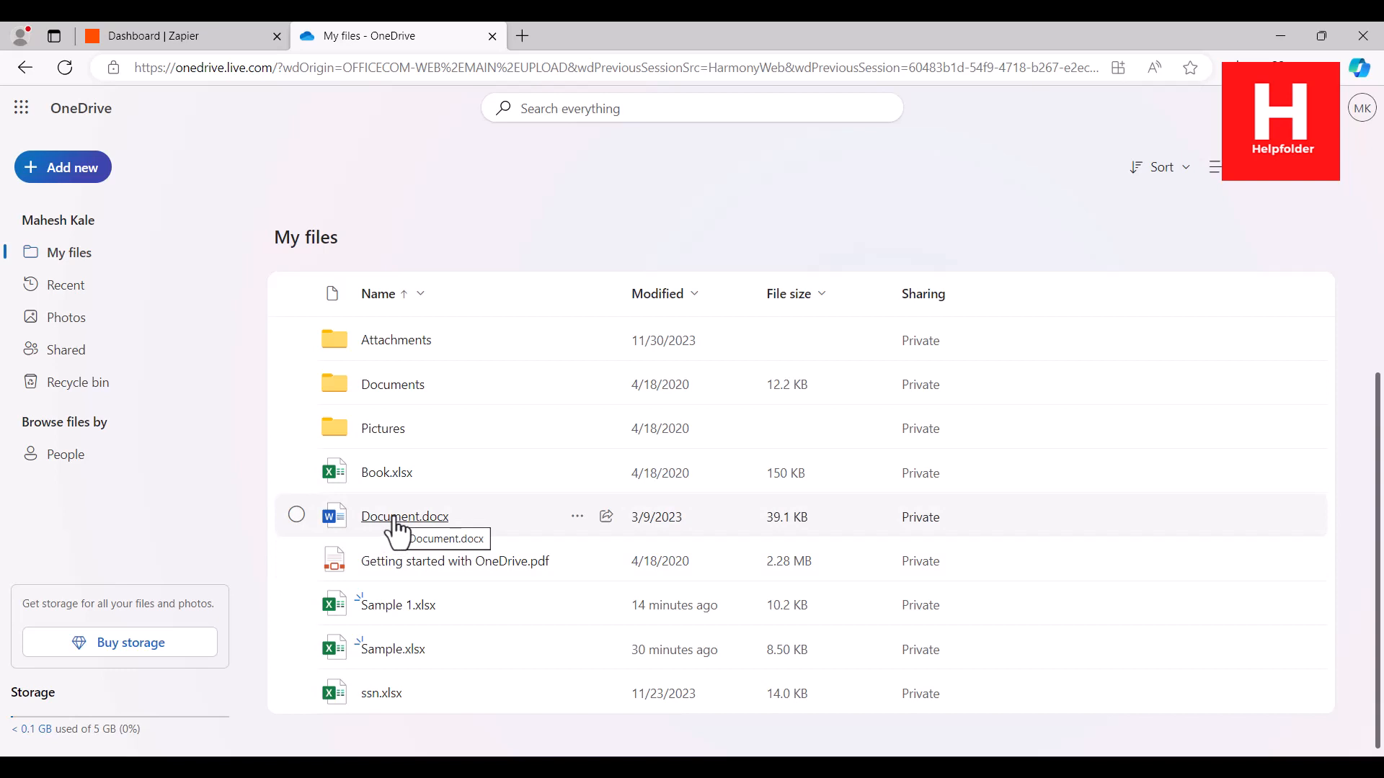
In Zapier, generate a Zap from "When email in Gmail has sender align27 add the email contents to Word Document." and open the suggestion.
left_click(199, 36)
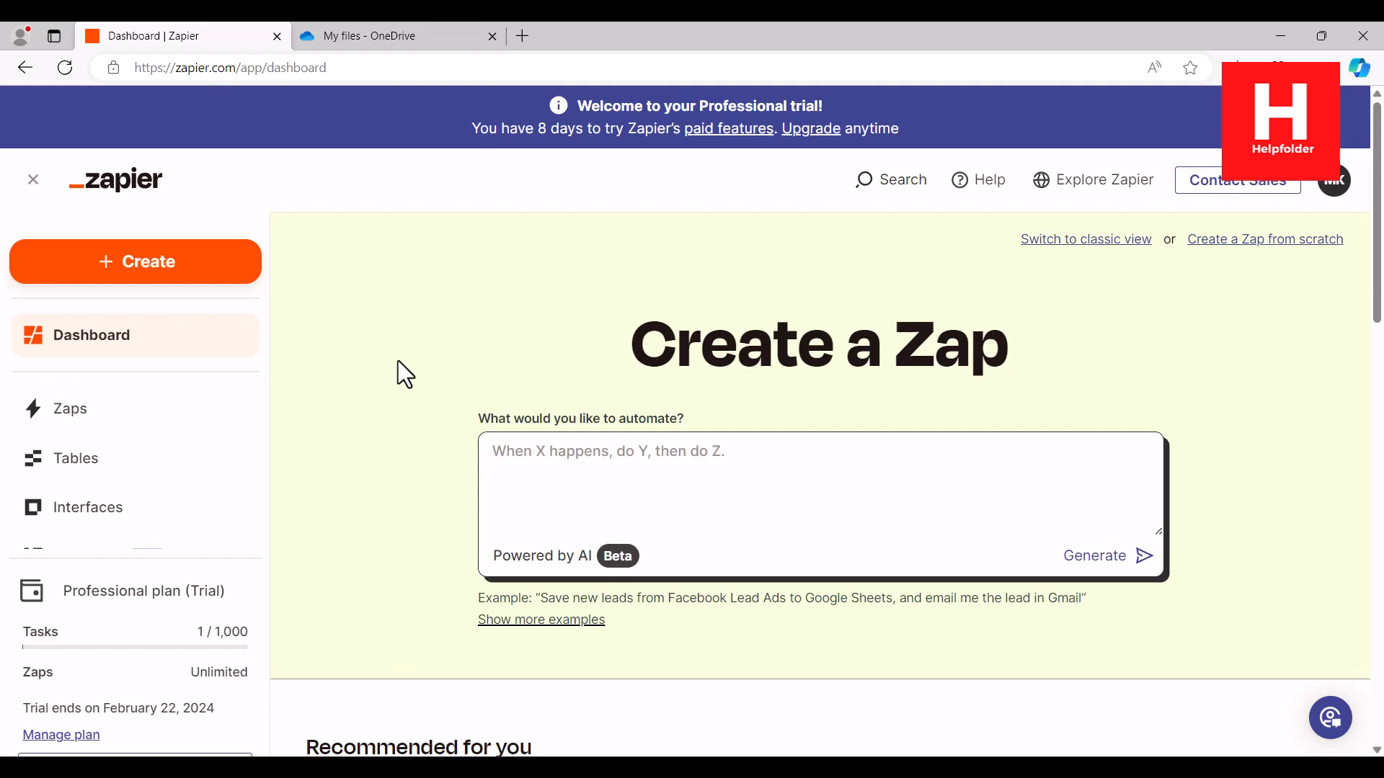
left_click(518, 442)
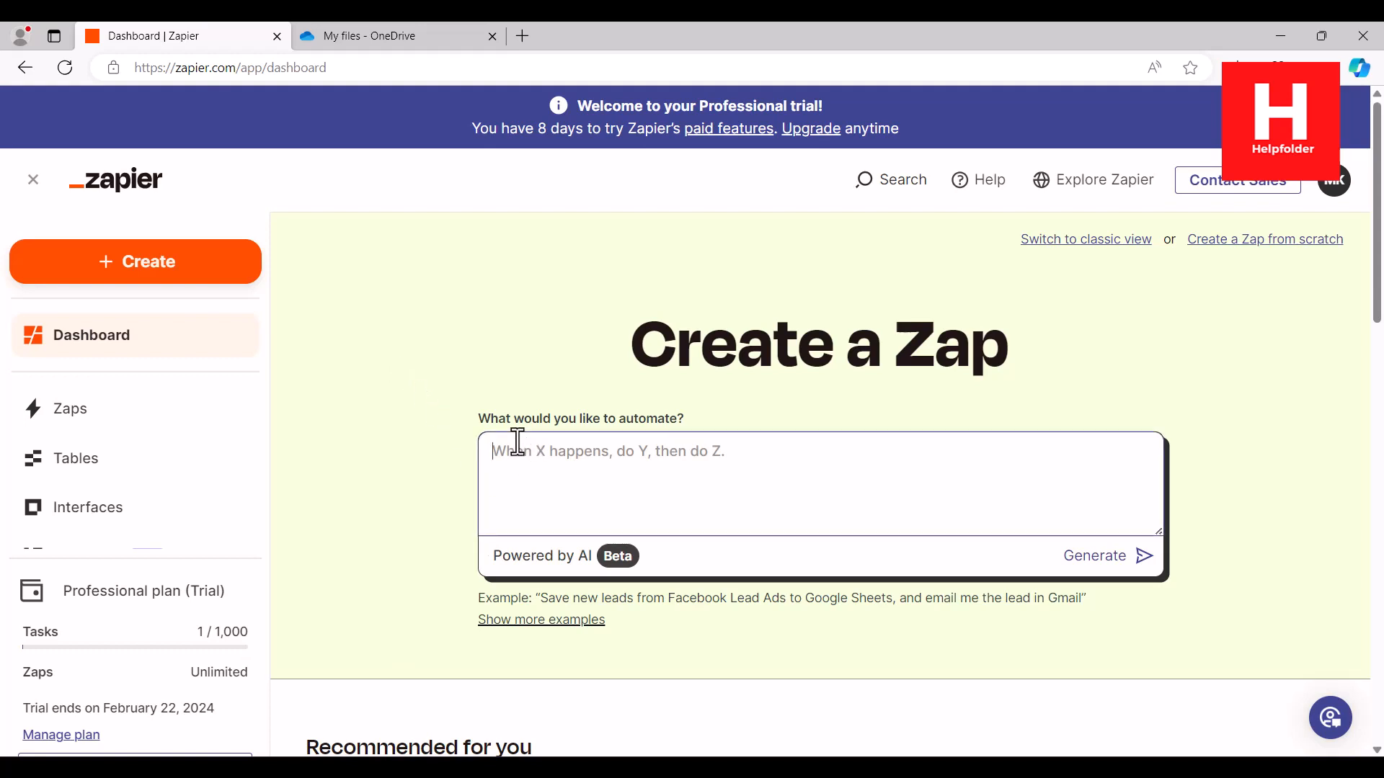
type("W")
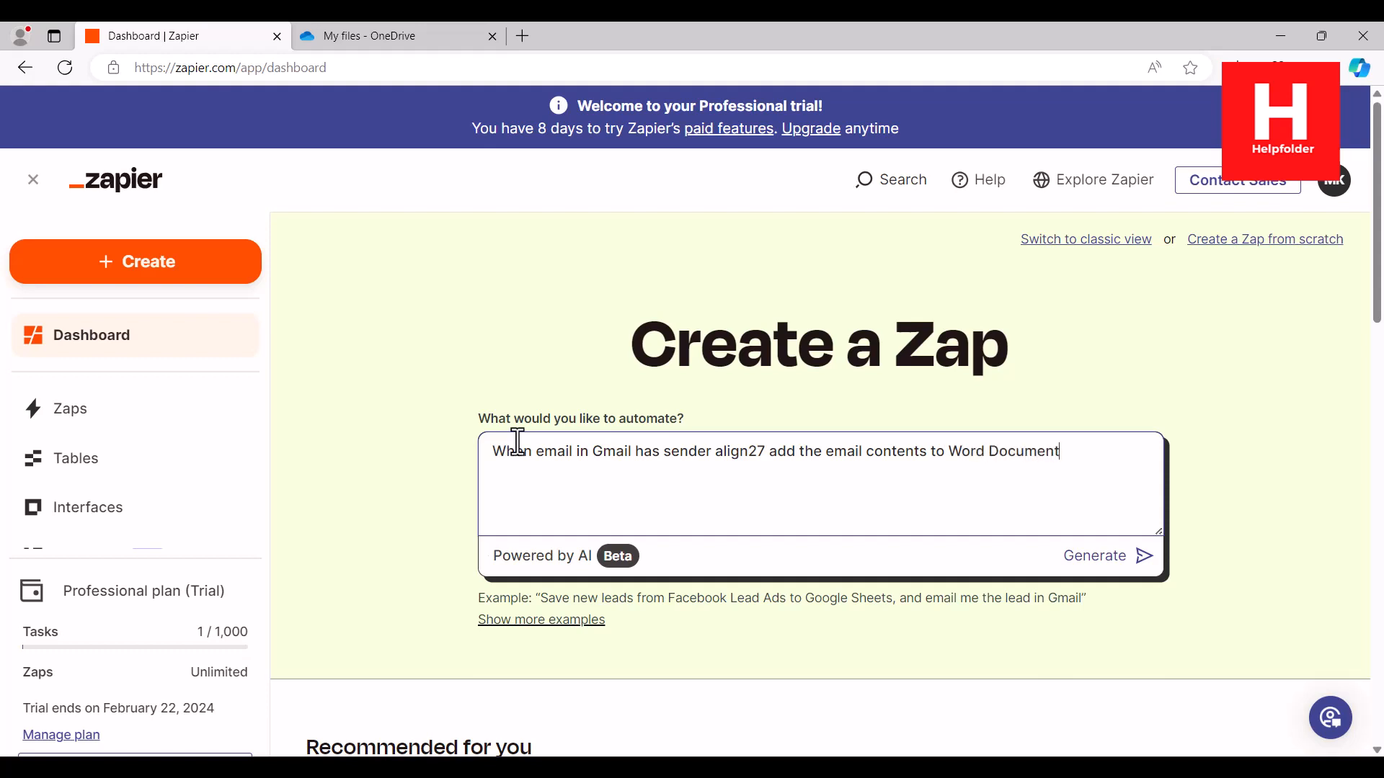
left_click(1149, 560)
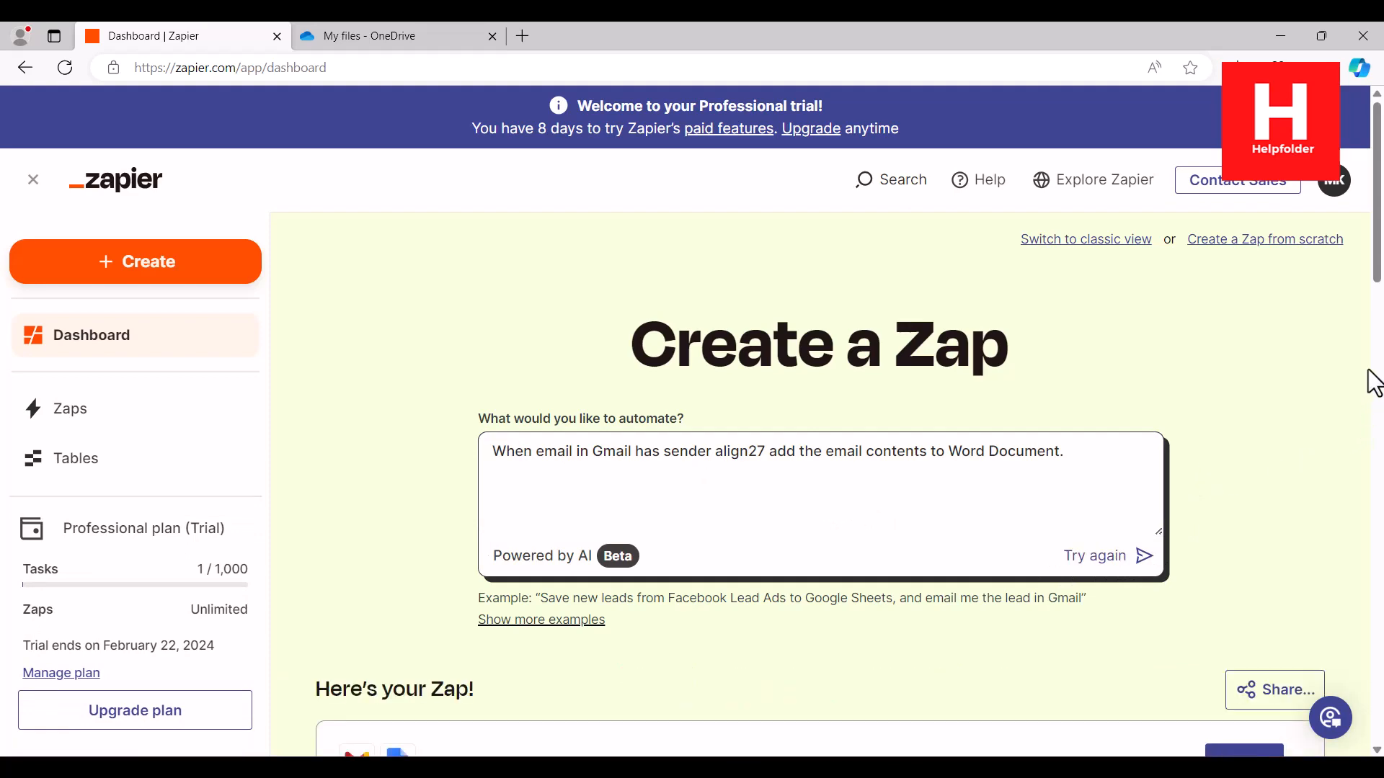
scroll(1374, 382, "down", 5)
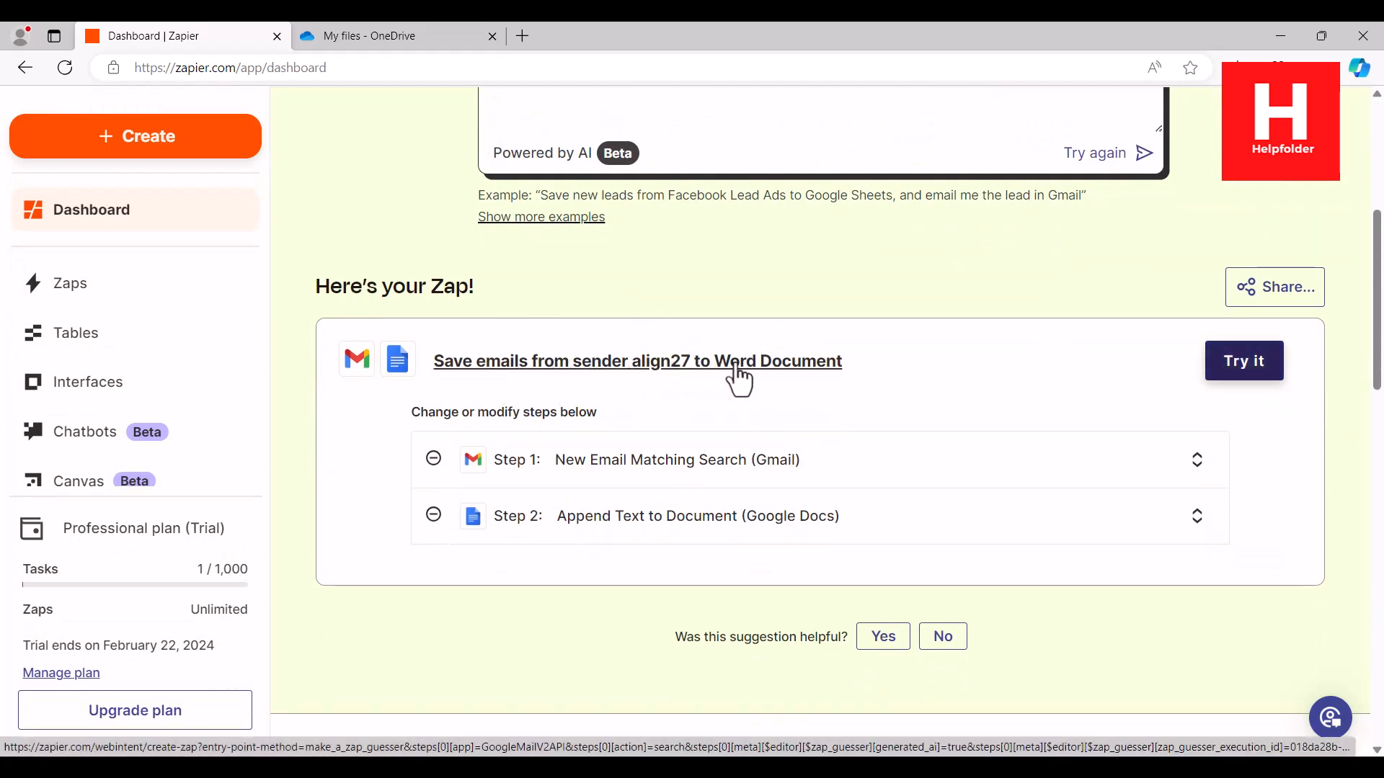
left_click(1236, 369)
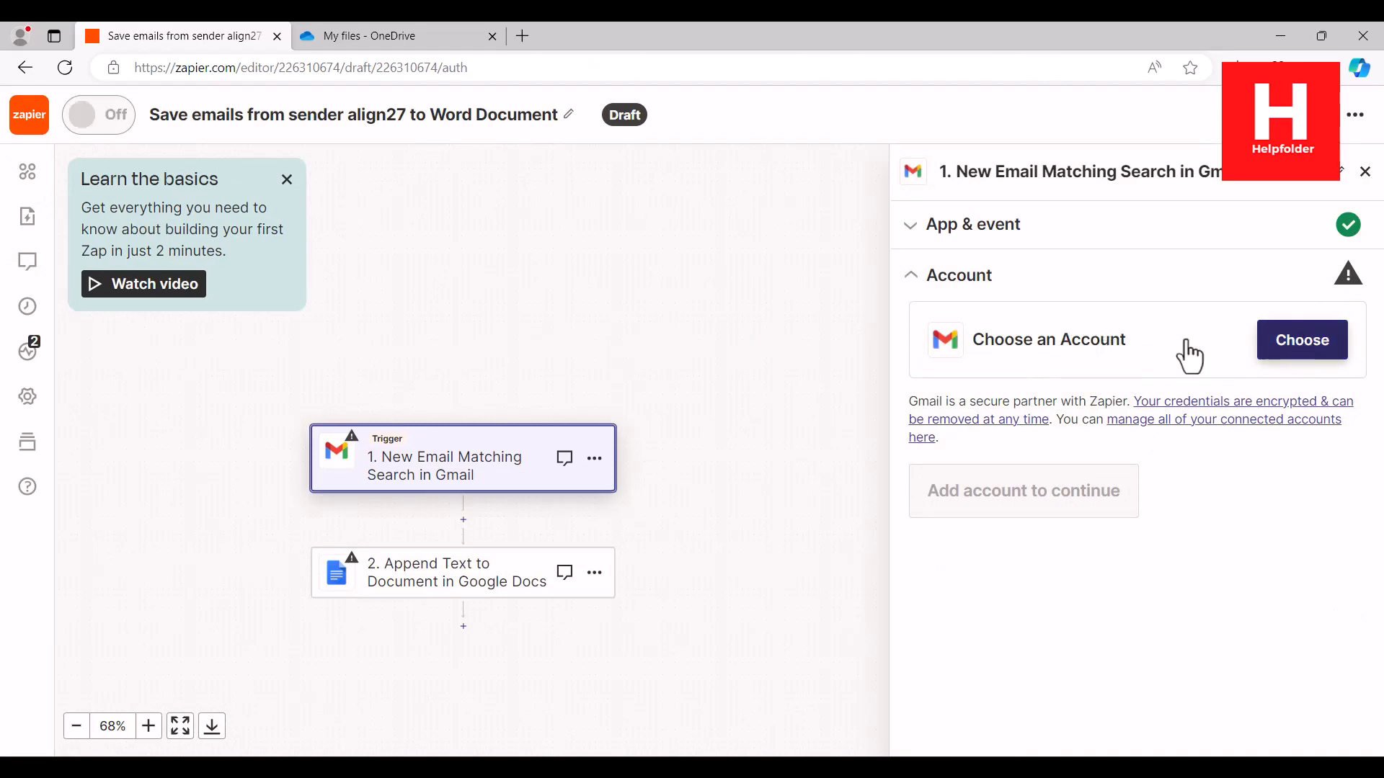
Connect the Gmail trigger to the first saved Gmail account and continue to the trigger settings.
left_click(1302, 340)
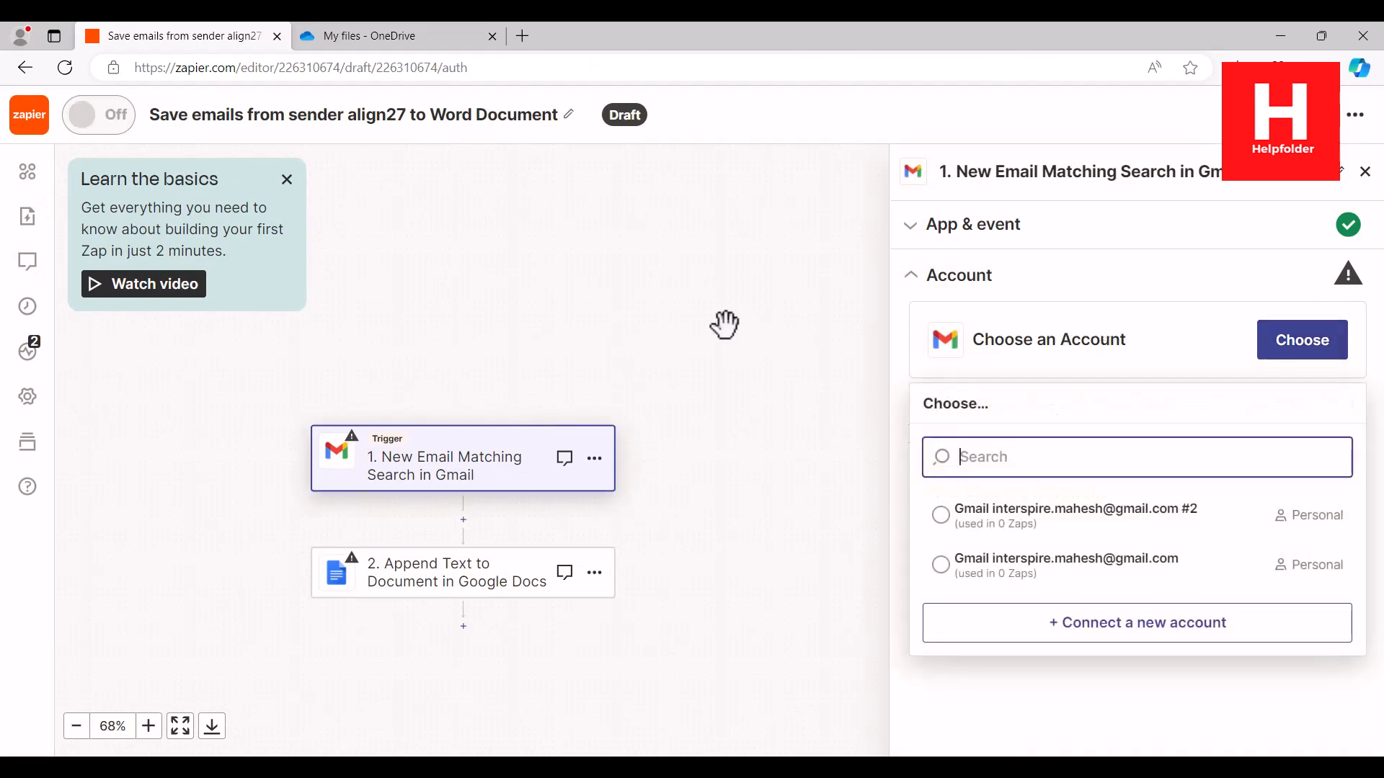
left_click(1057, 535)
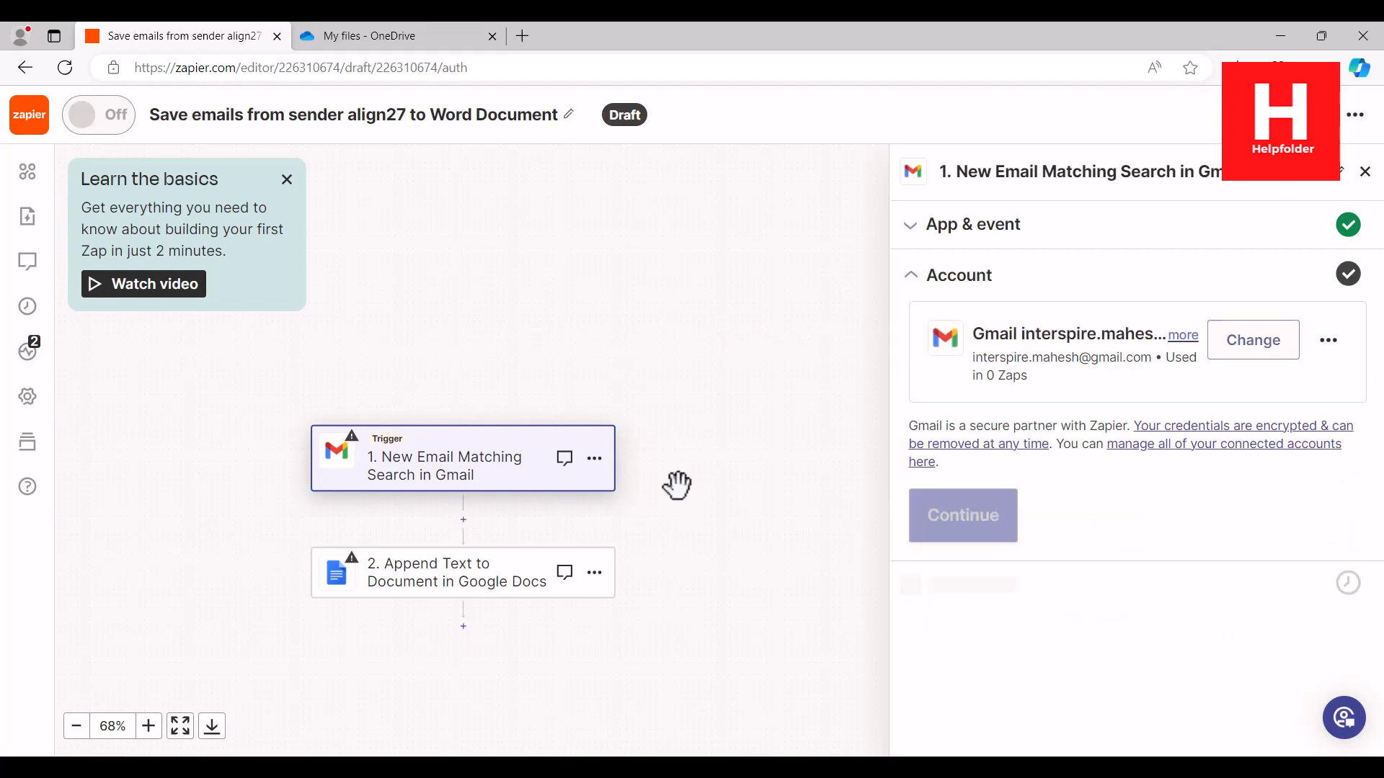
left_click(997, 534)
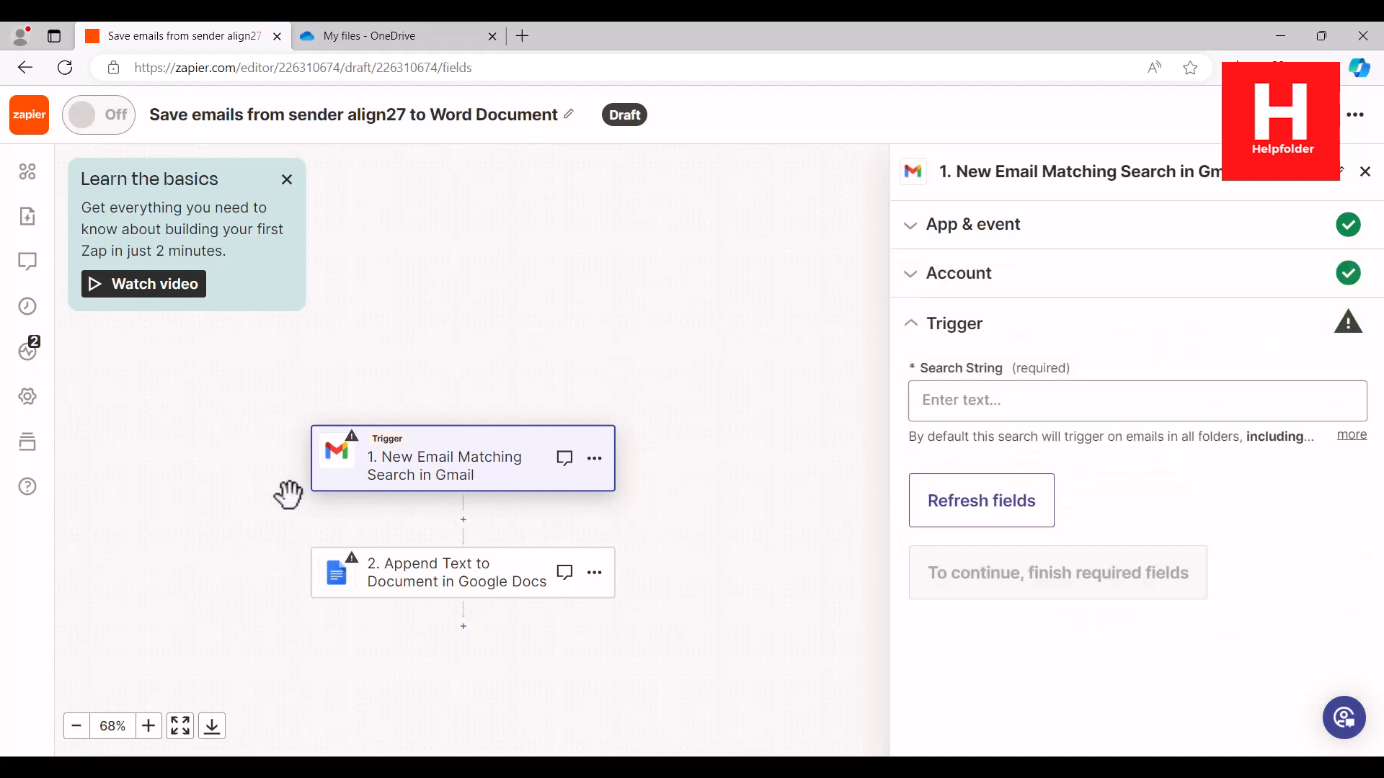
Set the Gmail trigger's search string to "align", test the trigger and continue with the Email C record.
left_click(967, 411)
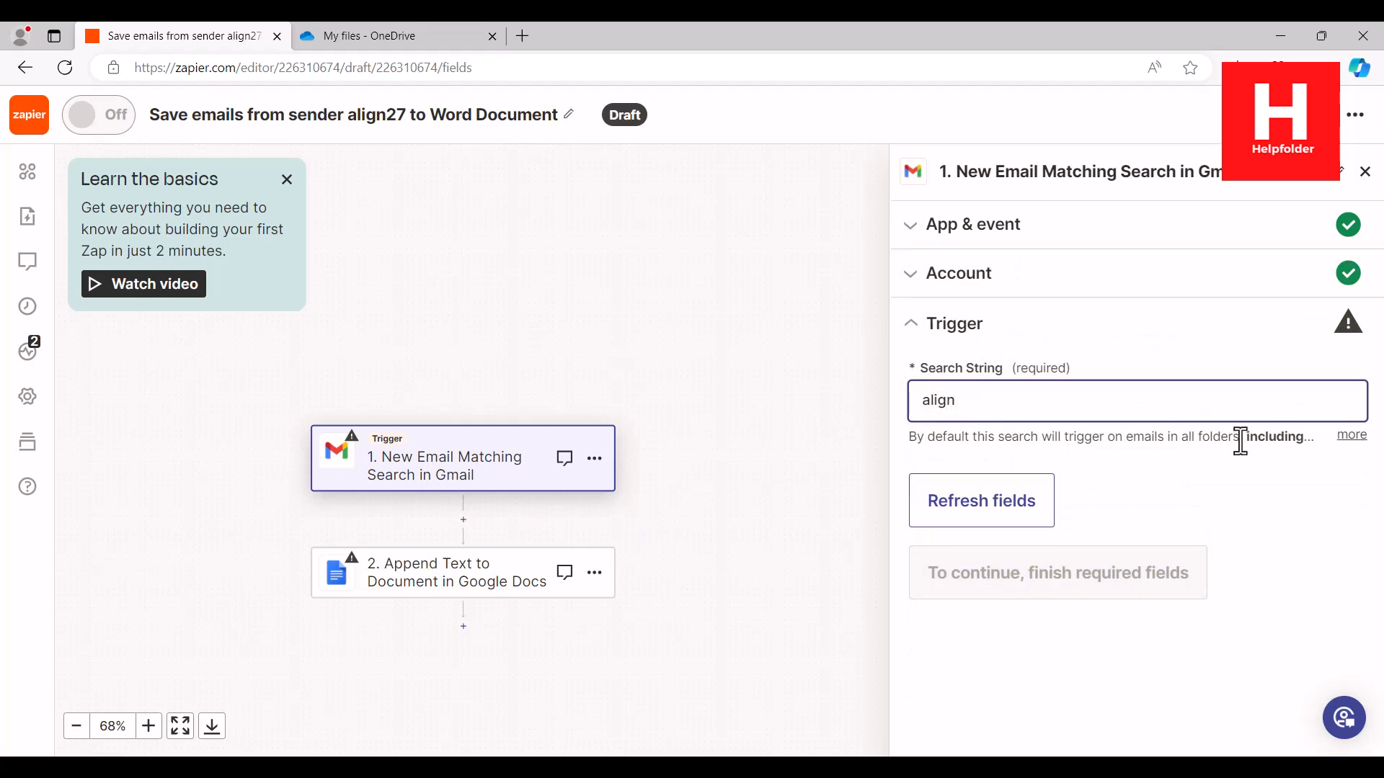
left_click(1230, 472)
left_click(1143, 503)
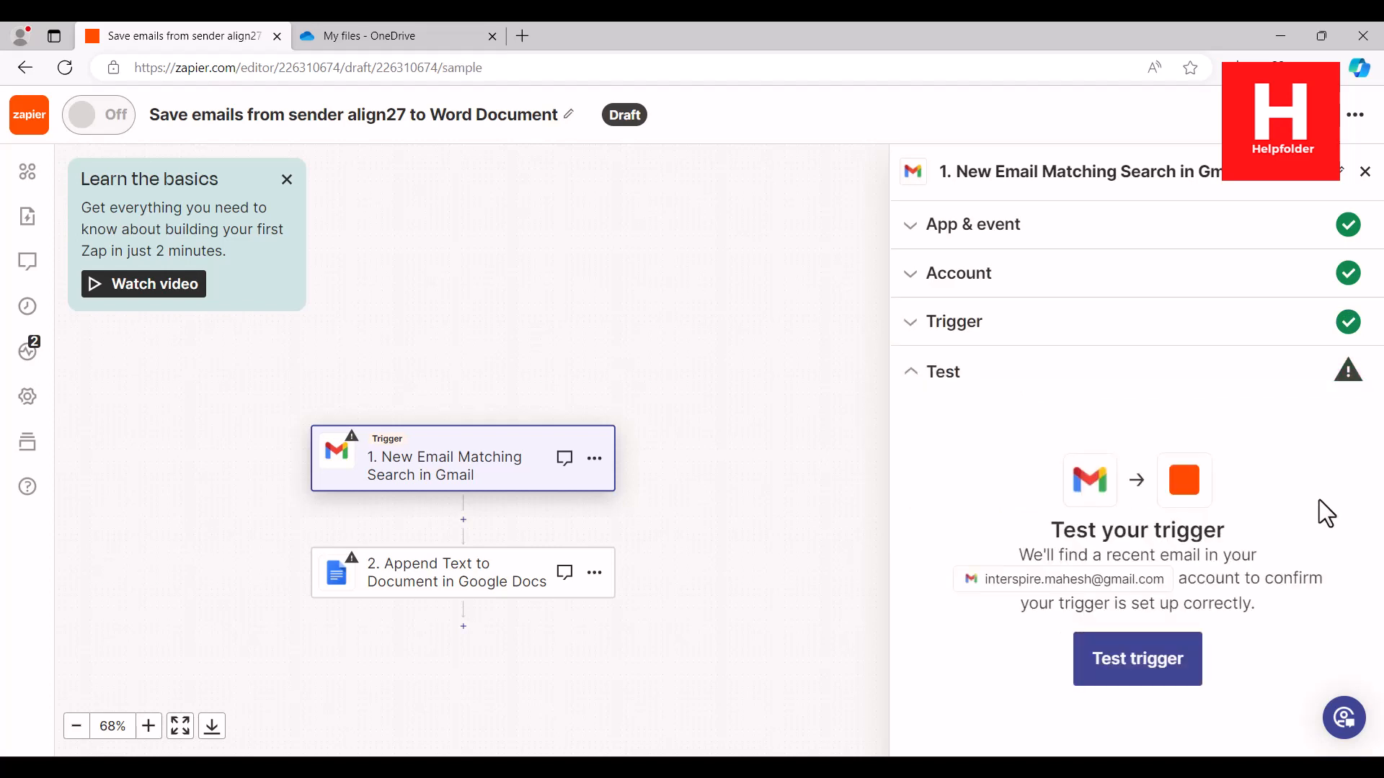
left_click(1142, 659)
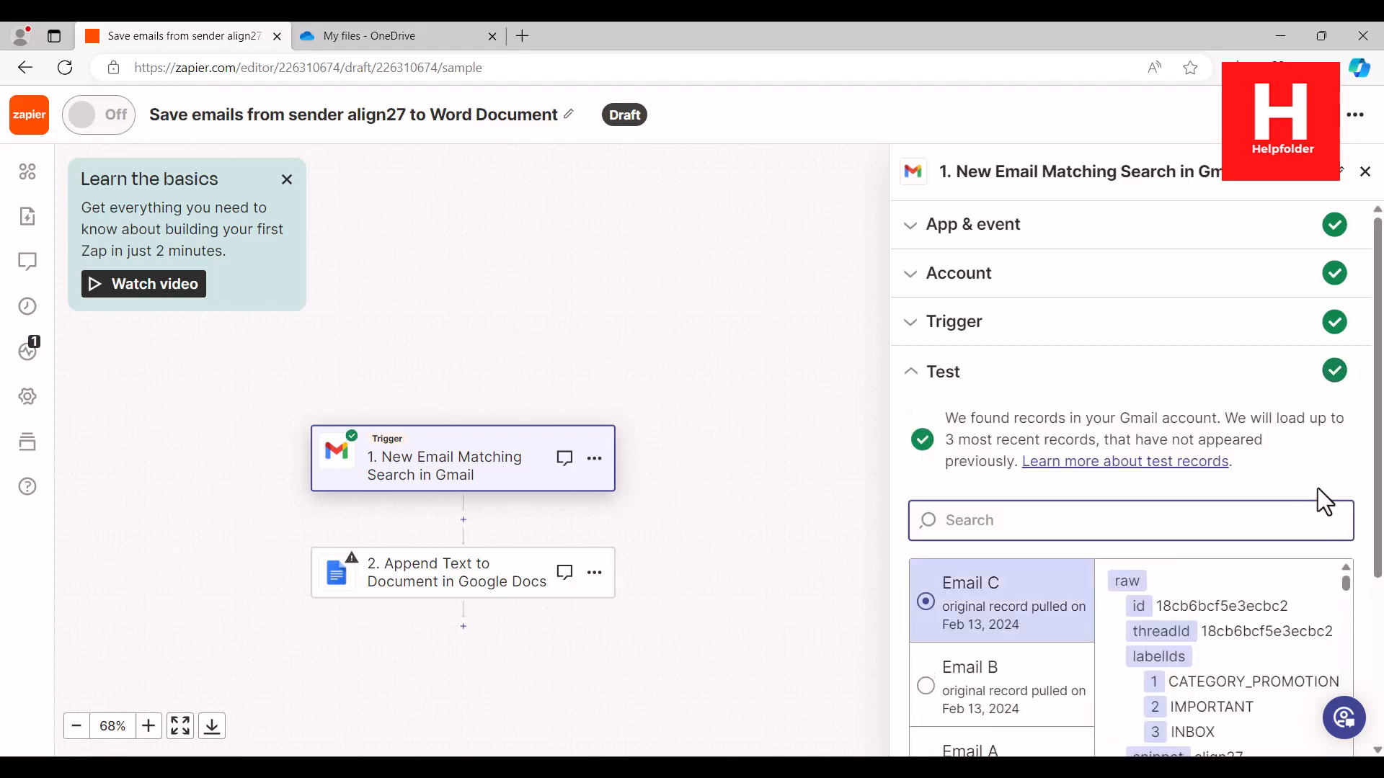
scroll(1295, 465, "down", 3)
left_click(965, 540)
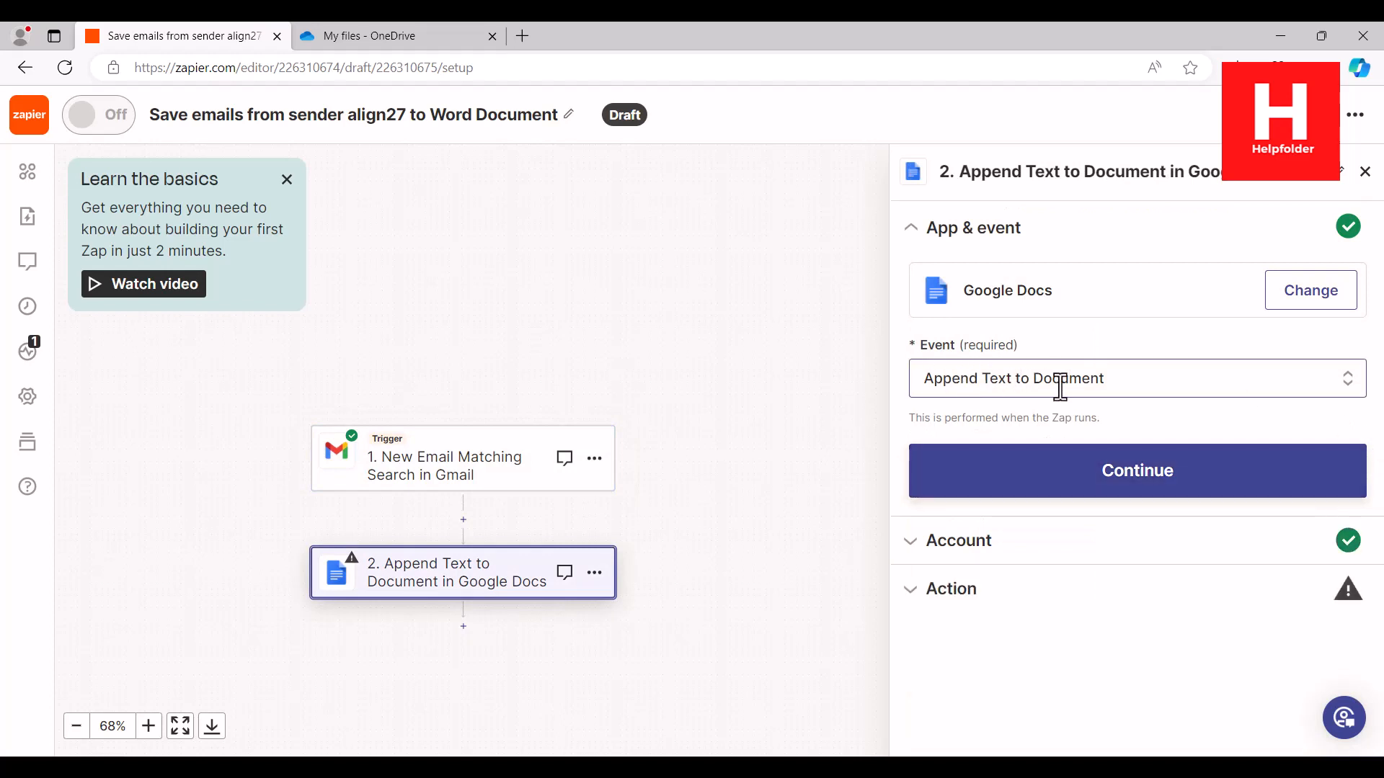
Choose Append Text to Document as the Google Docs event and continue with the connected Google Docs account.
left_click(1196, 378)
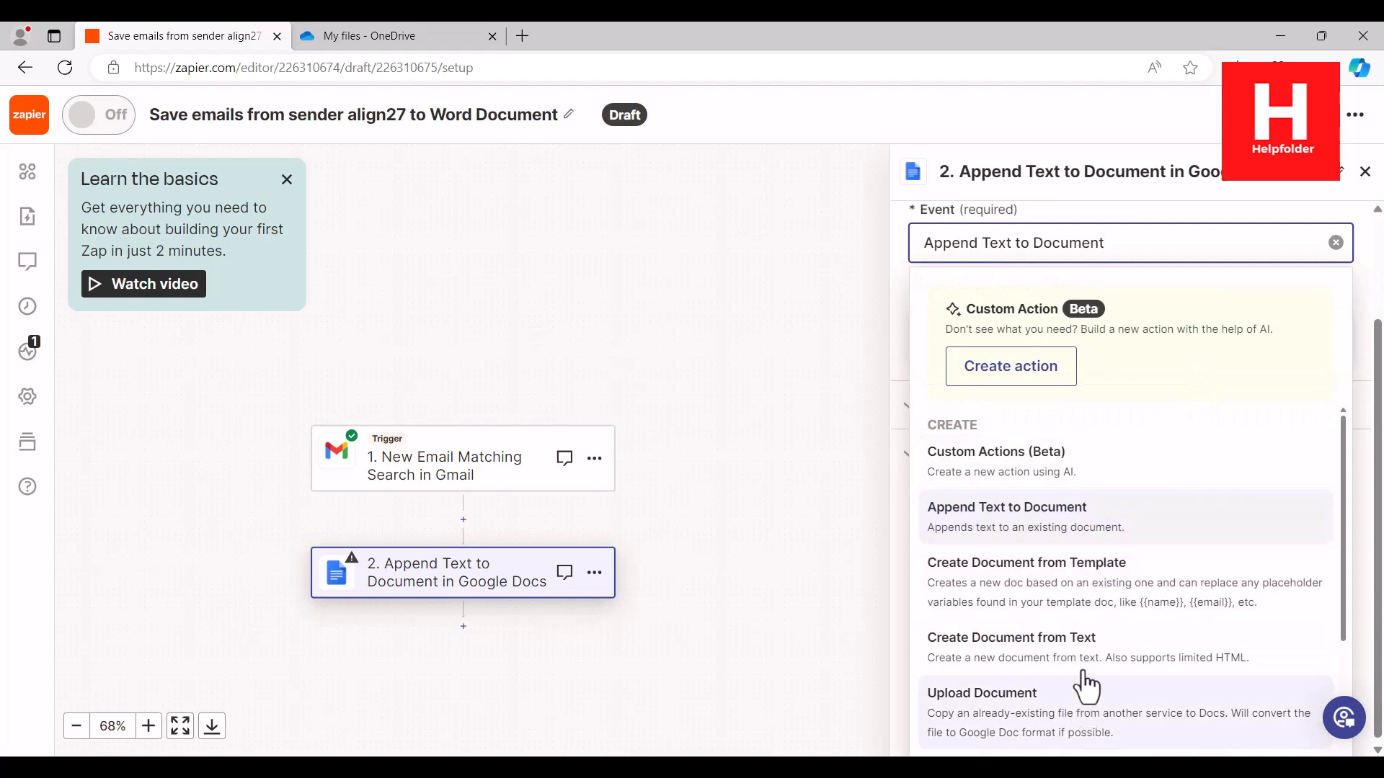
left_click(998, 518)
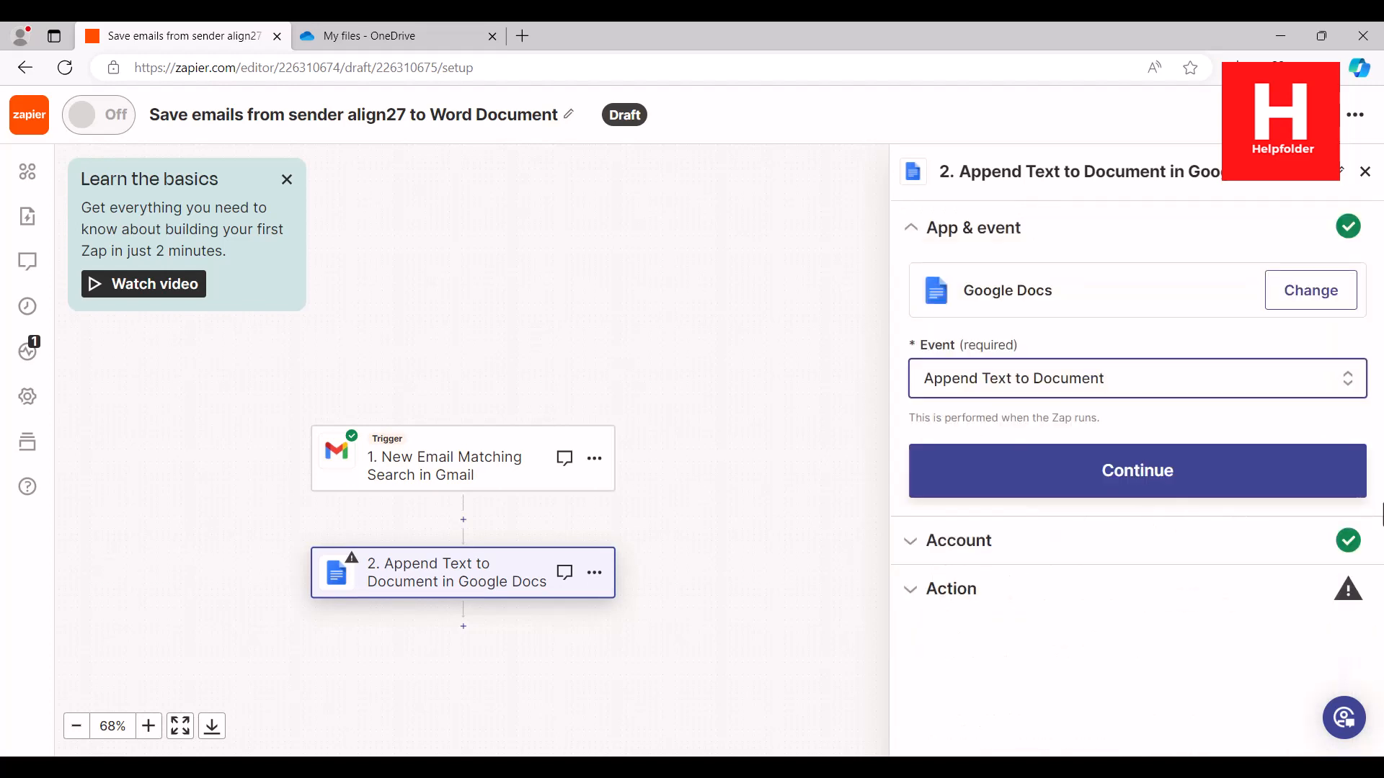
left_click(1240, 497)
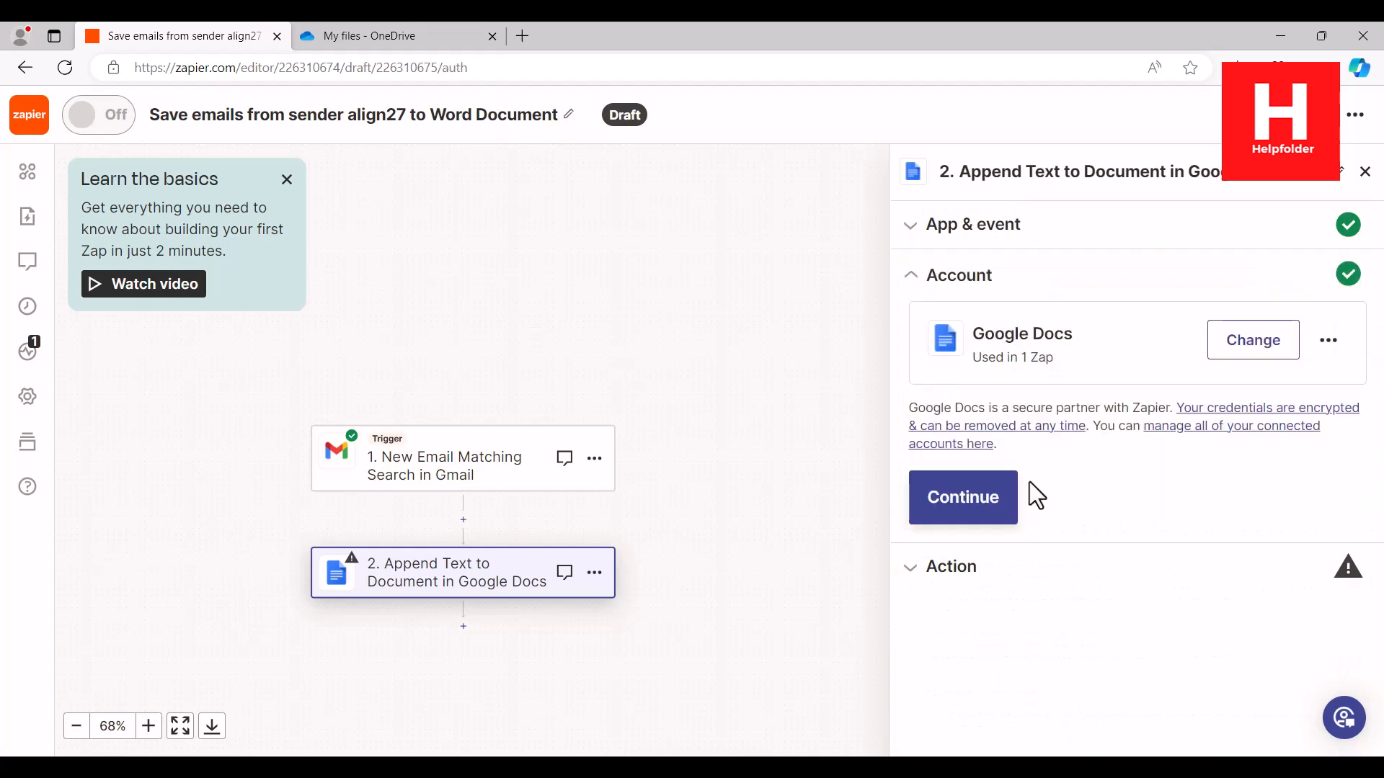
left_click(993, 504)
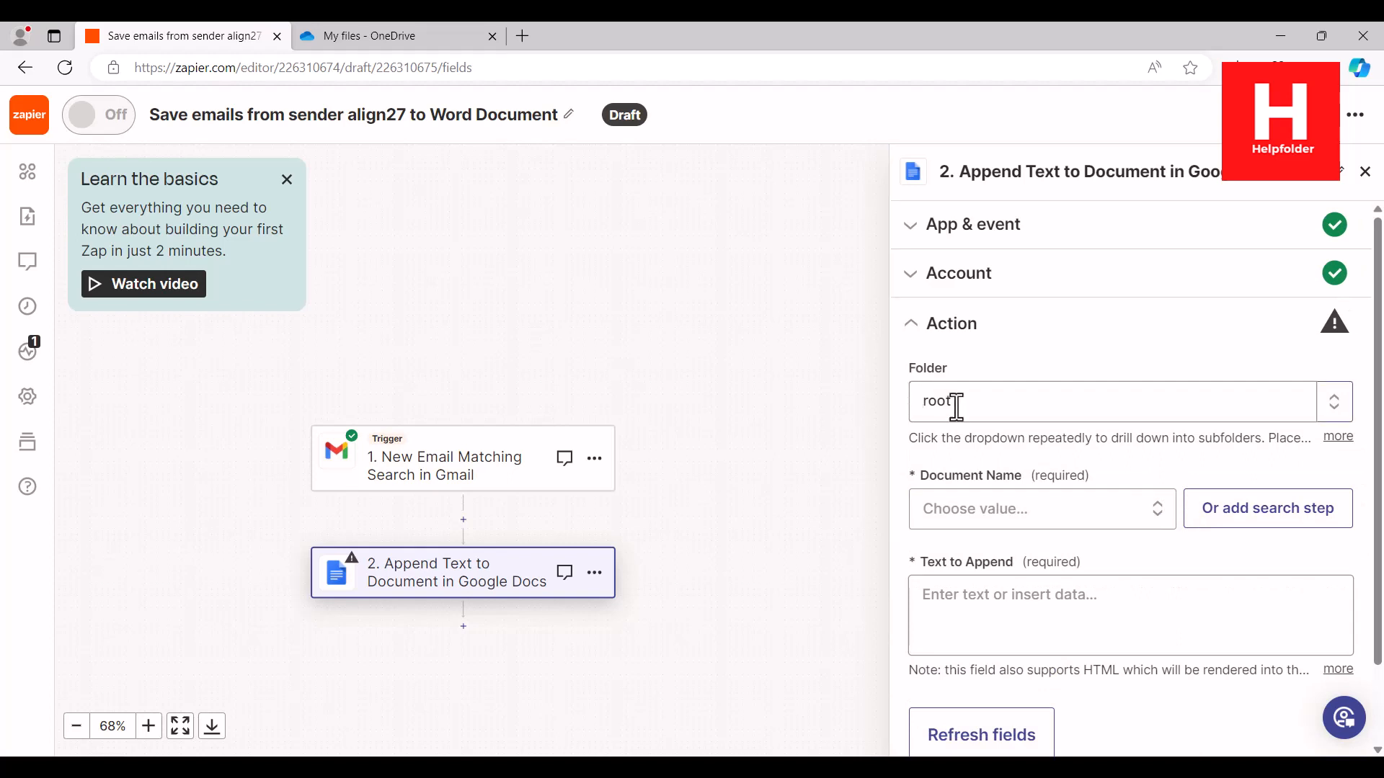
Check the available documents for the Document Name field and preview adding a search step, without adding it.
left_click(1101, 523)
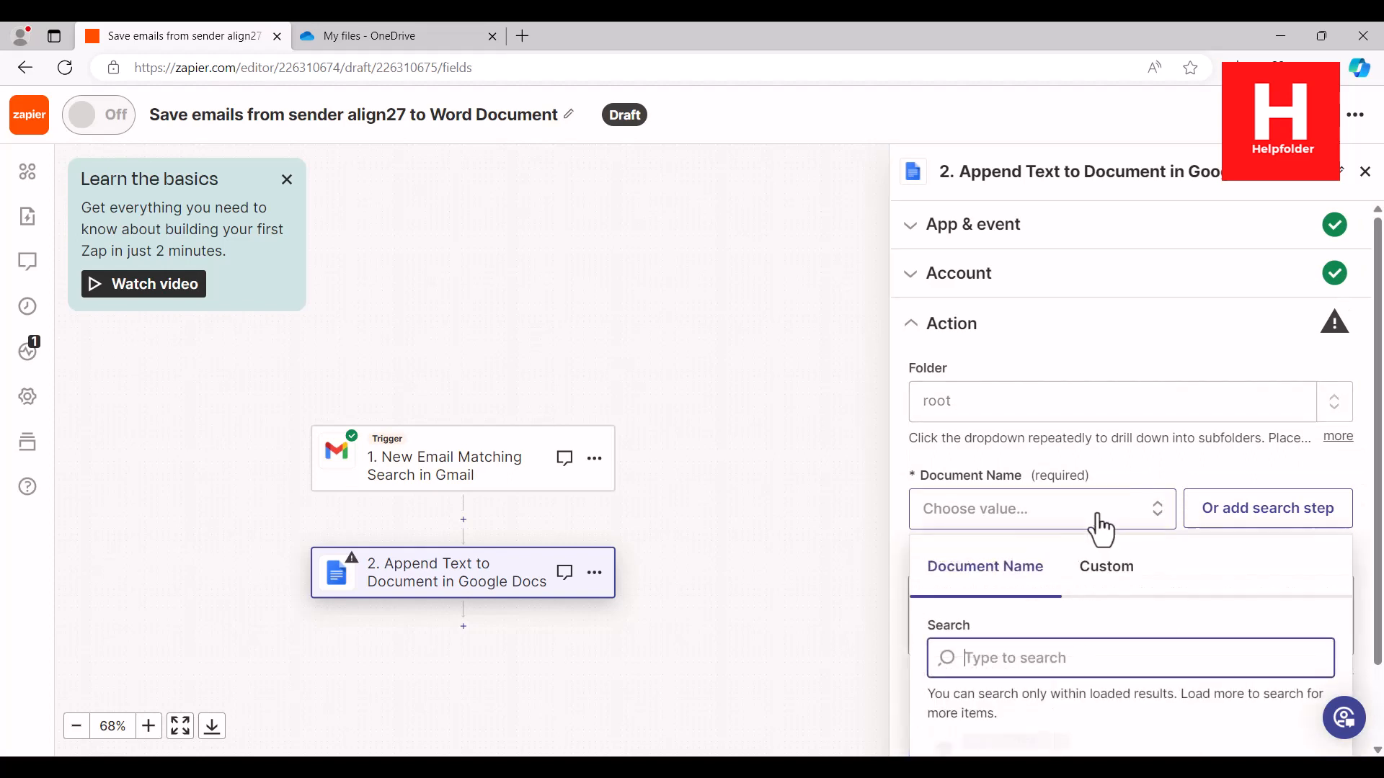
scroll(1232, 520, "down", 3)
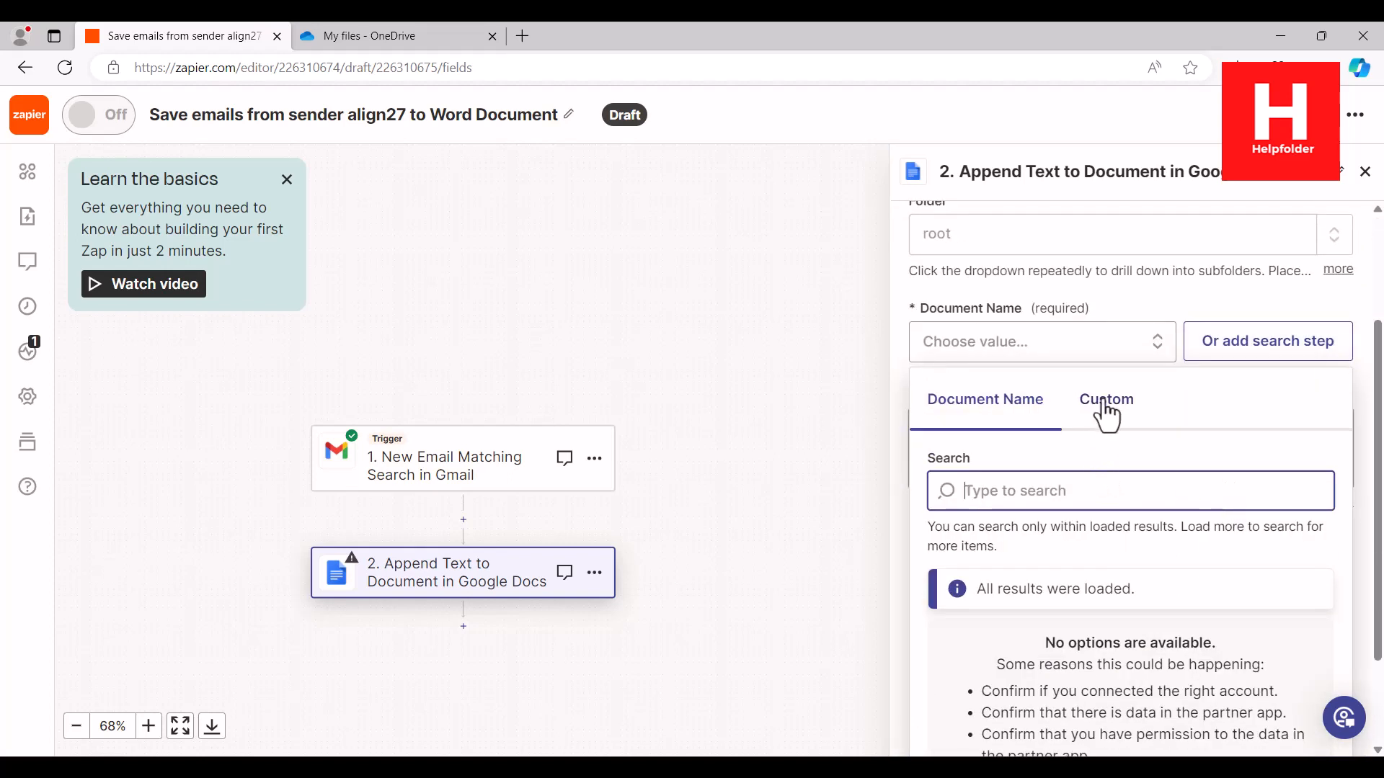
left_click(1274, 343)
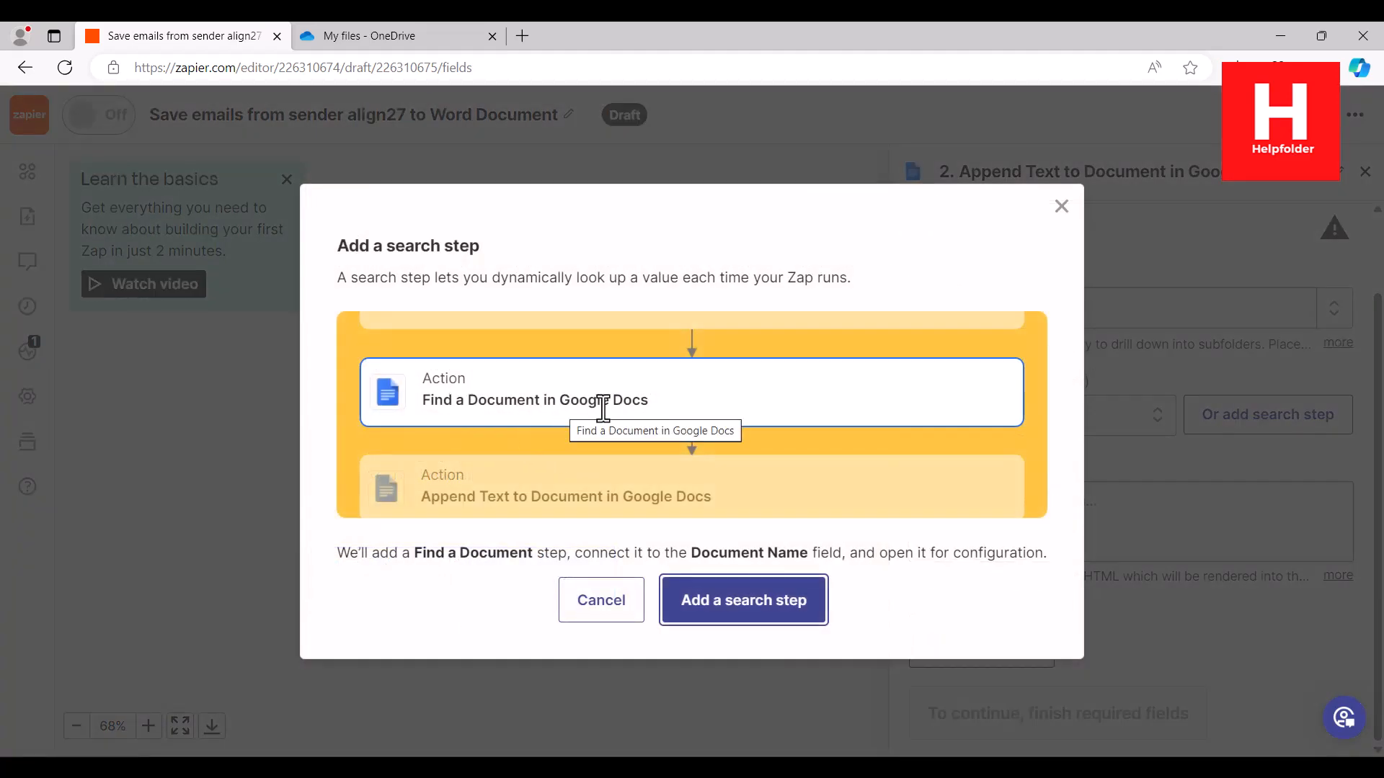
left_click(605, 603)
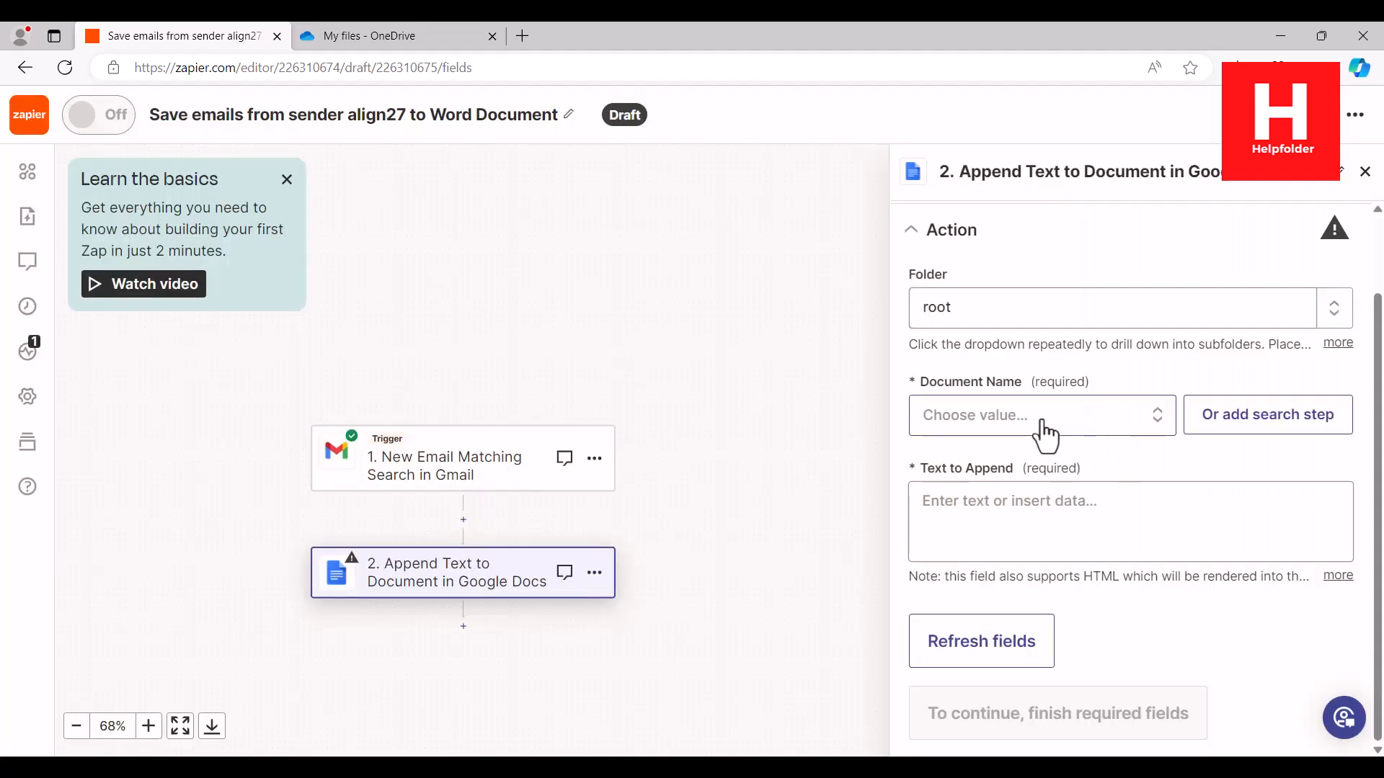
Browse the folders offered for the Google Docs action's Folder field, leaving root selected.
left_click(1333, 307)
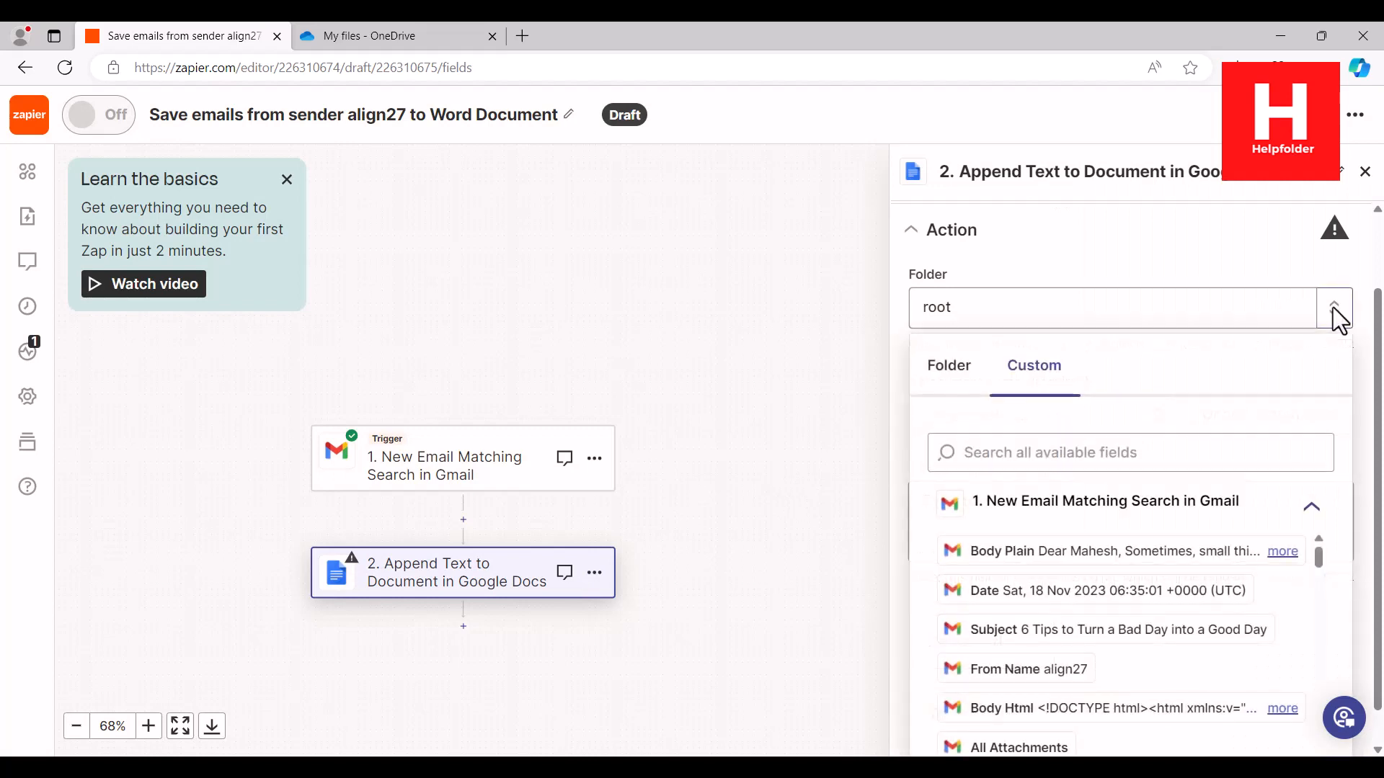
left_click(959, 368)
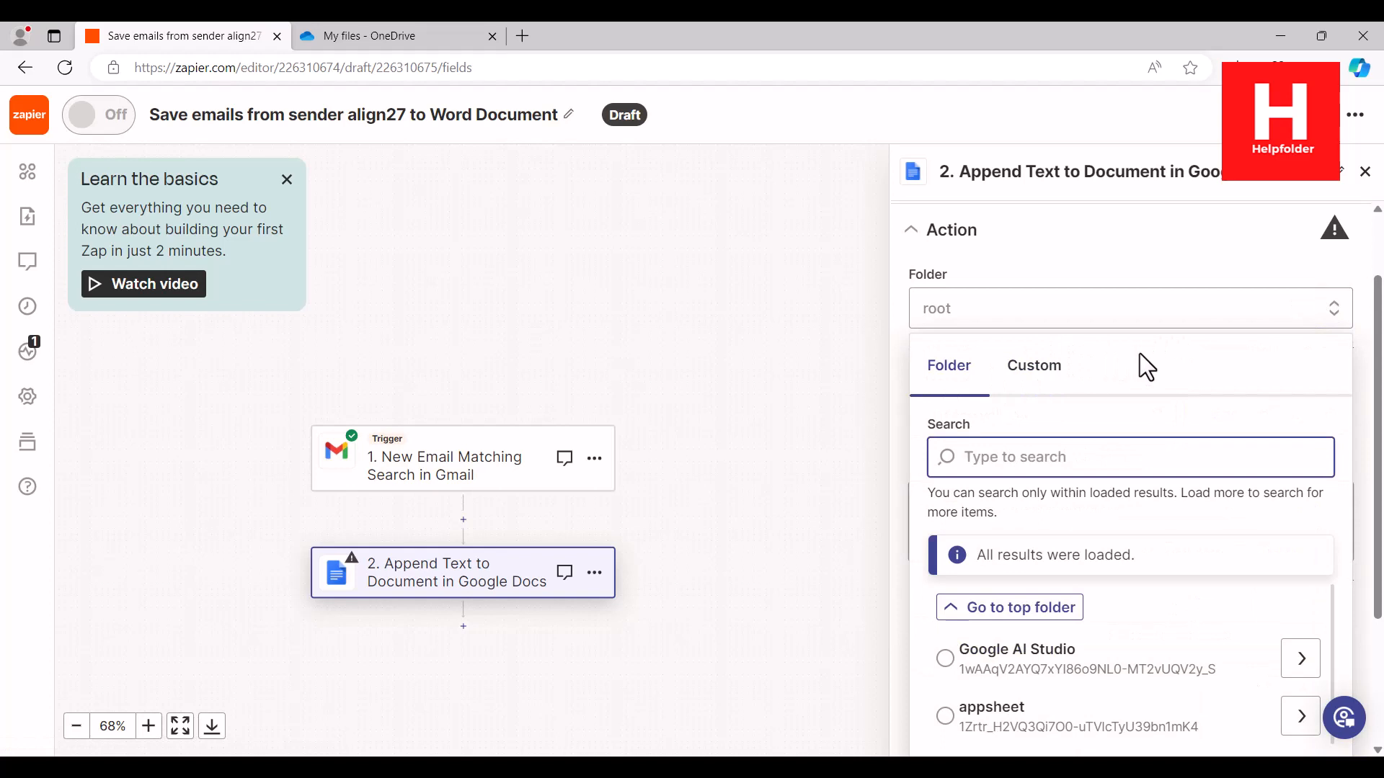
scroll(1203, 449, "down", 2)
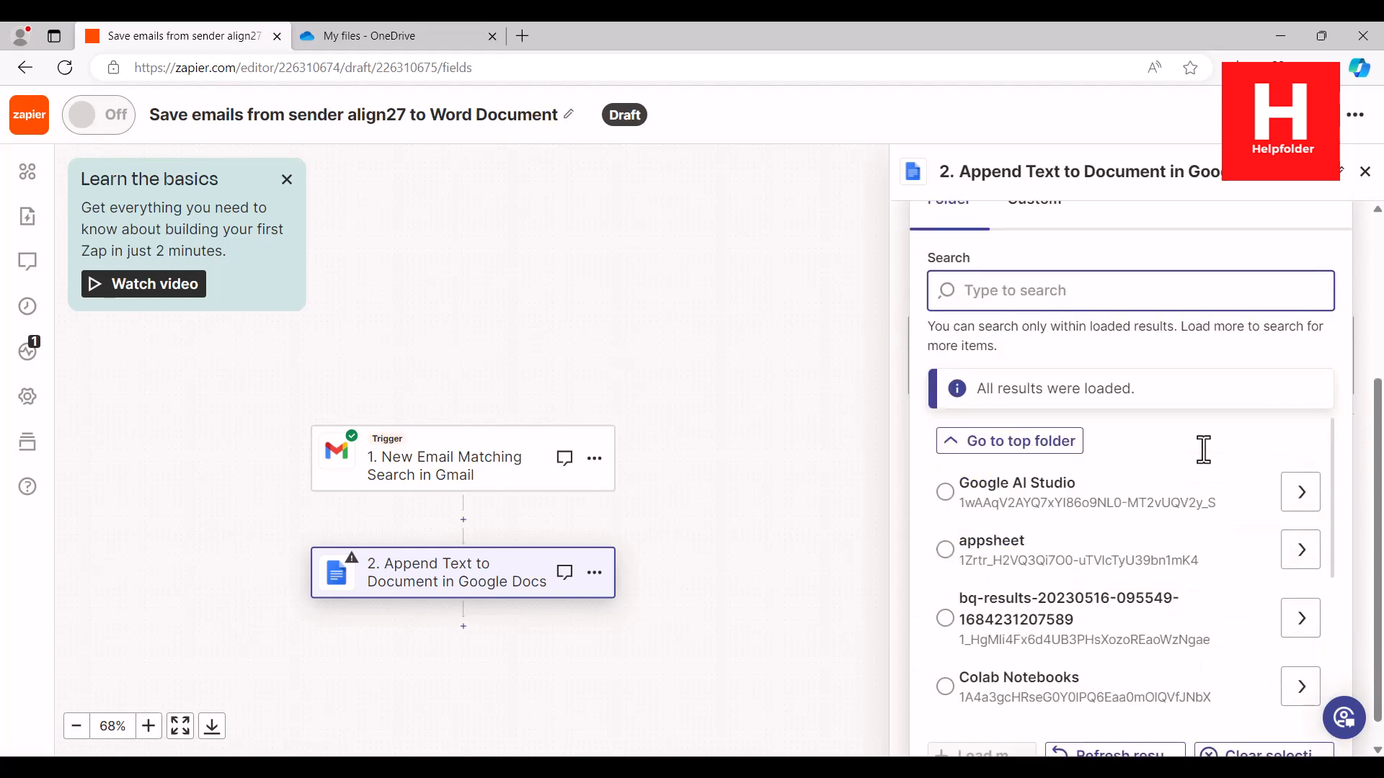
left_click(1200, 447)
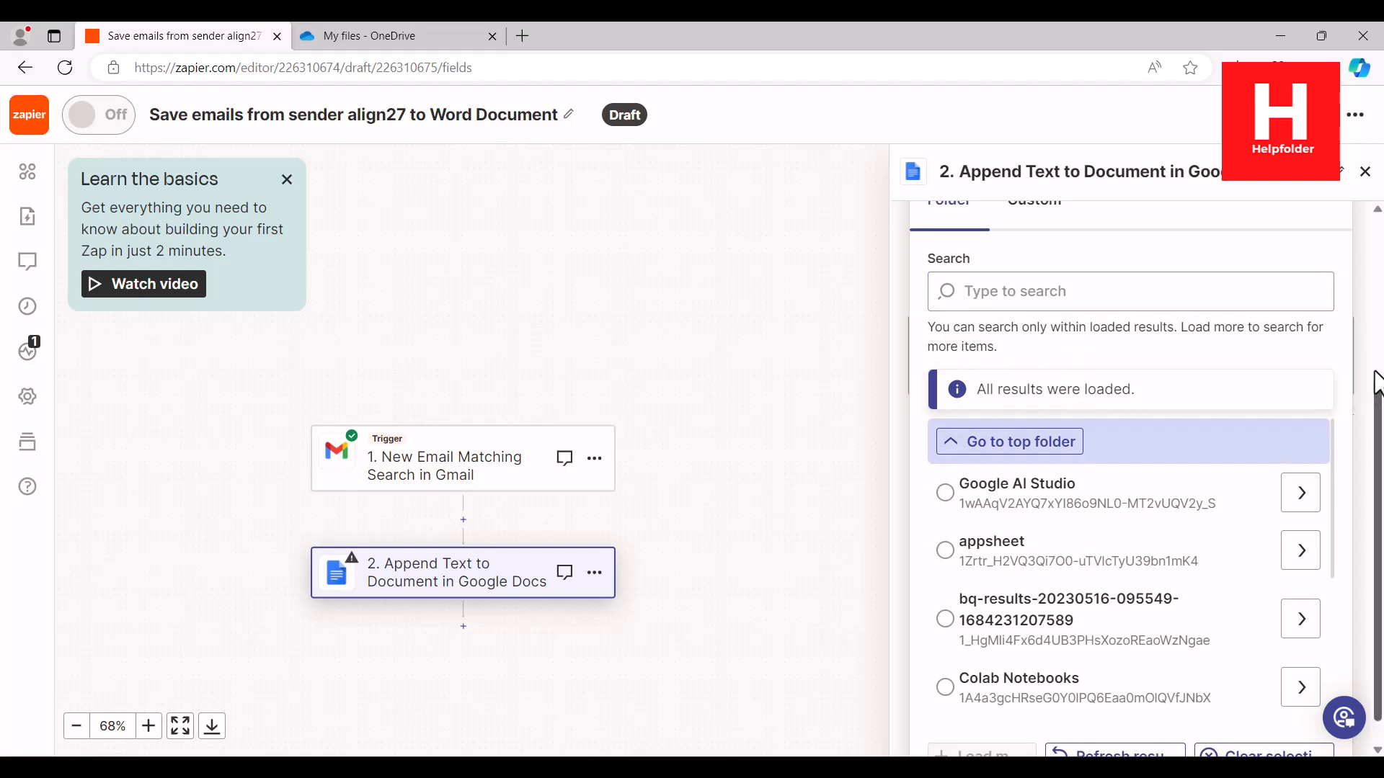
scroll(1374, 393, "up", 2)
left_click(1291, 280)
scroll(1258, 278, "up", 2)
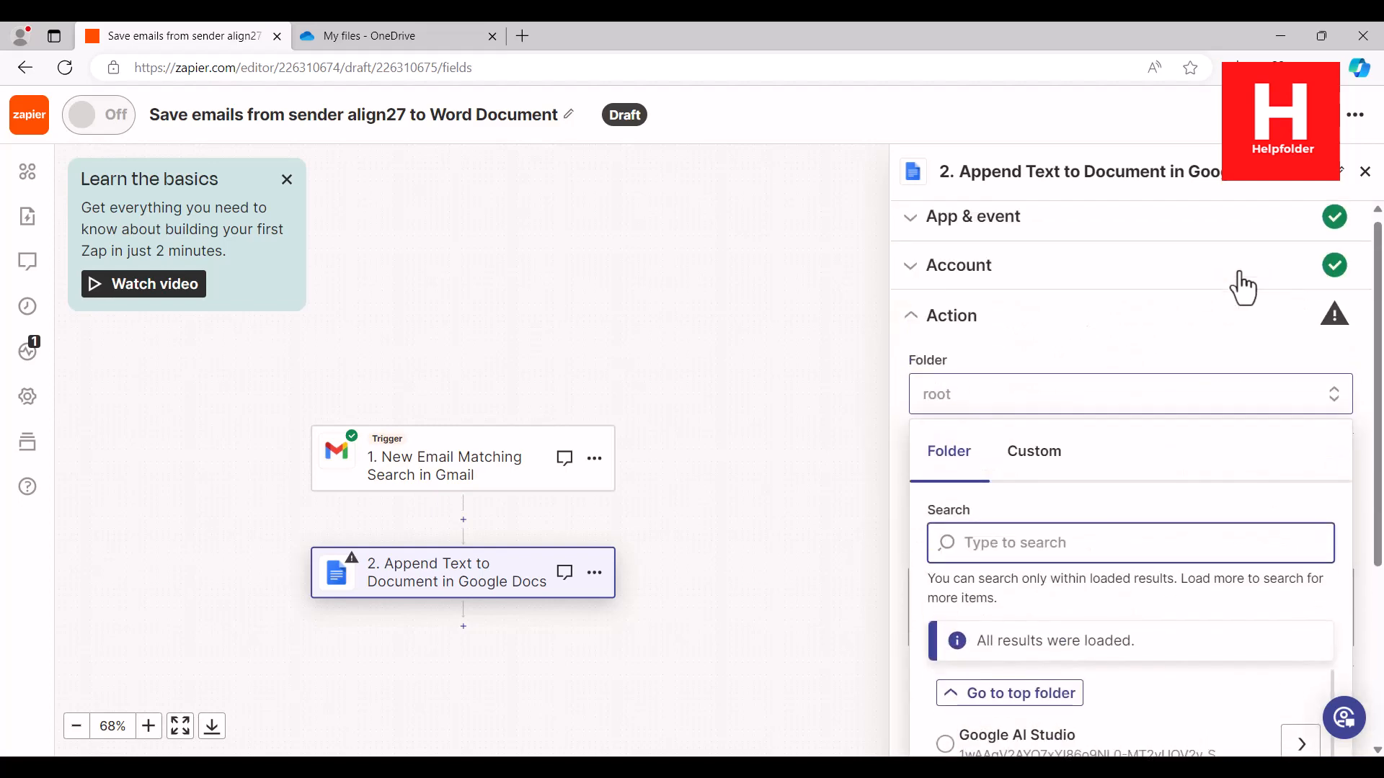
left_click(1332, 413)
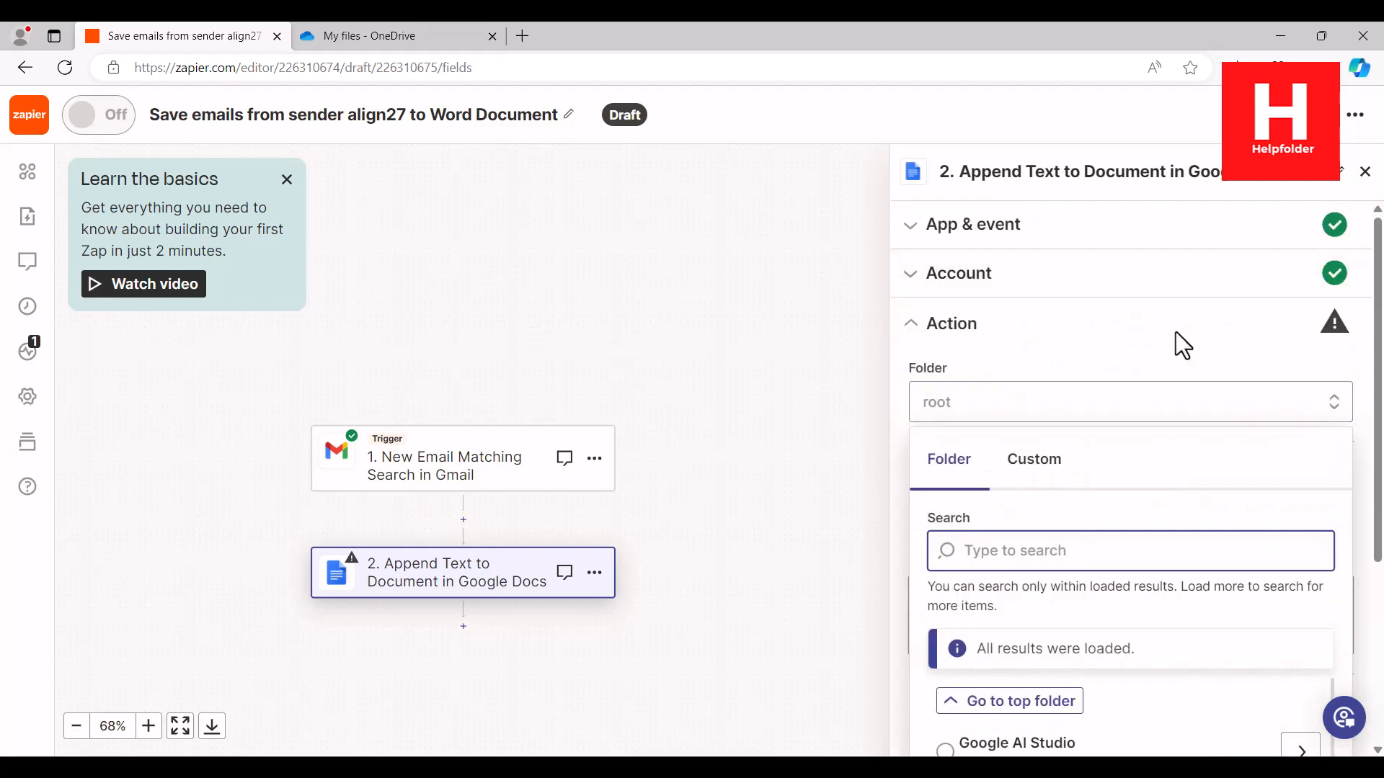
left_click(1175, 332)
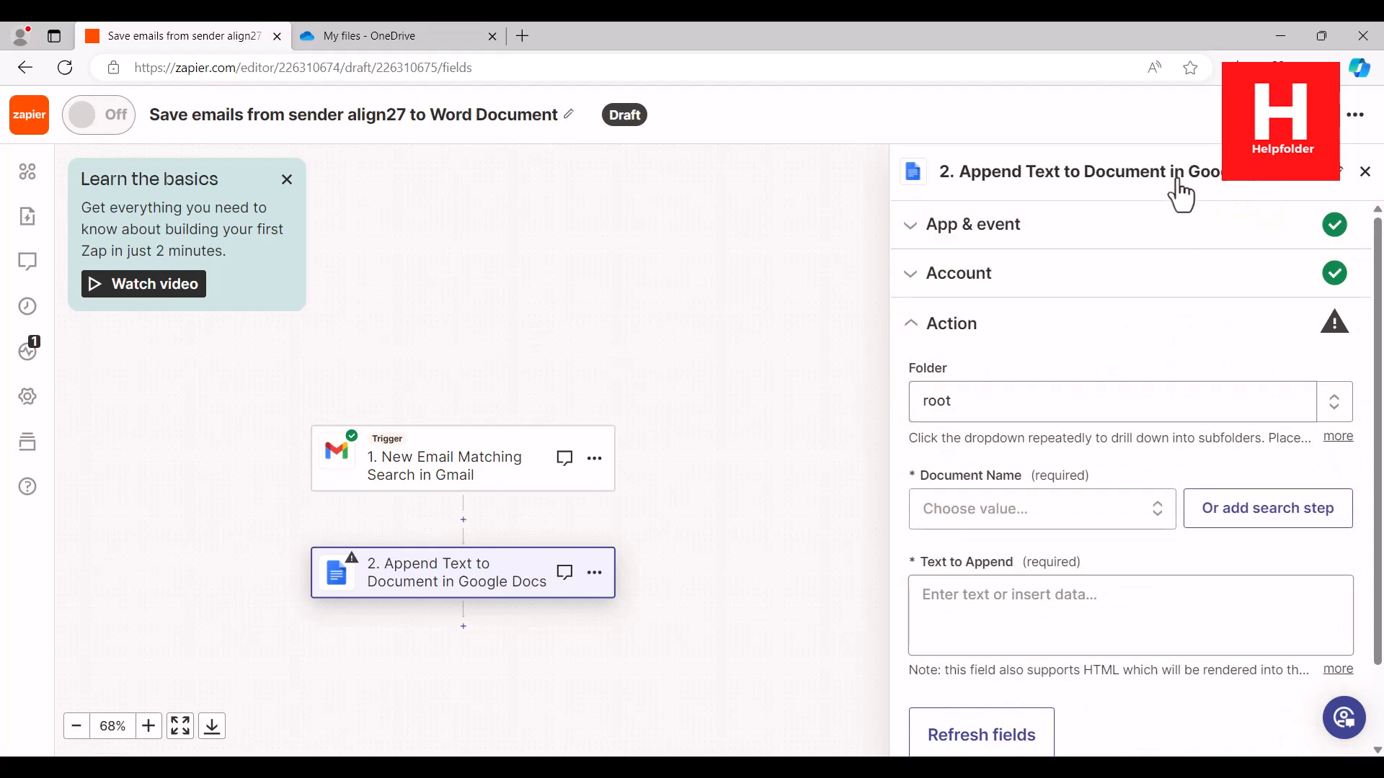
Delete the Append Text to Document in Google Docs step from the Zap.
left_click(594, 576)
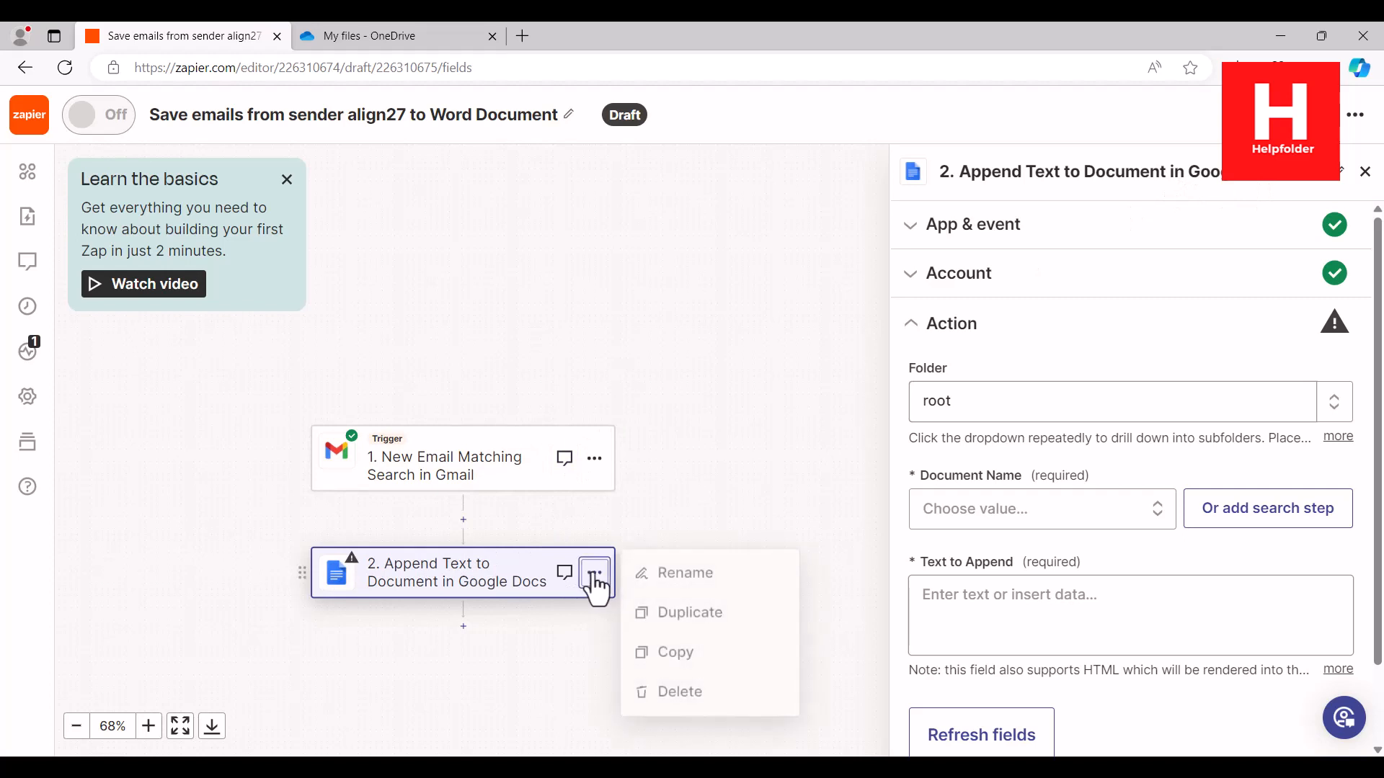
left_click(698, 702)
left_click(699, 699)
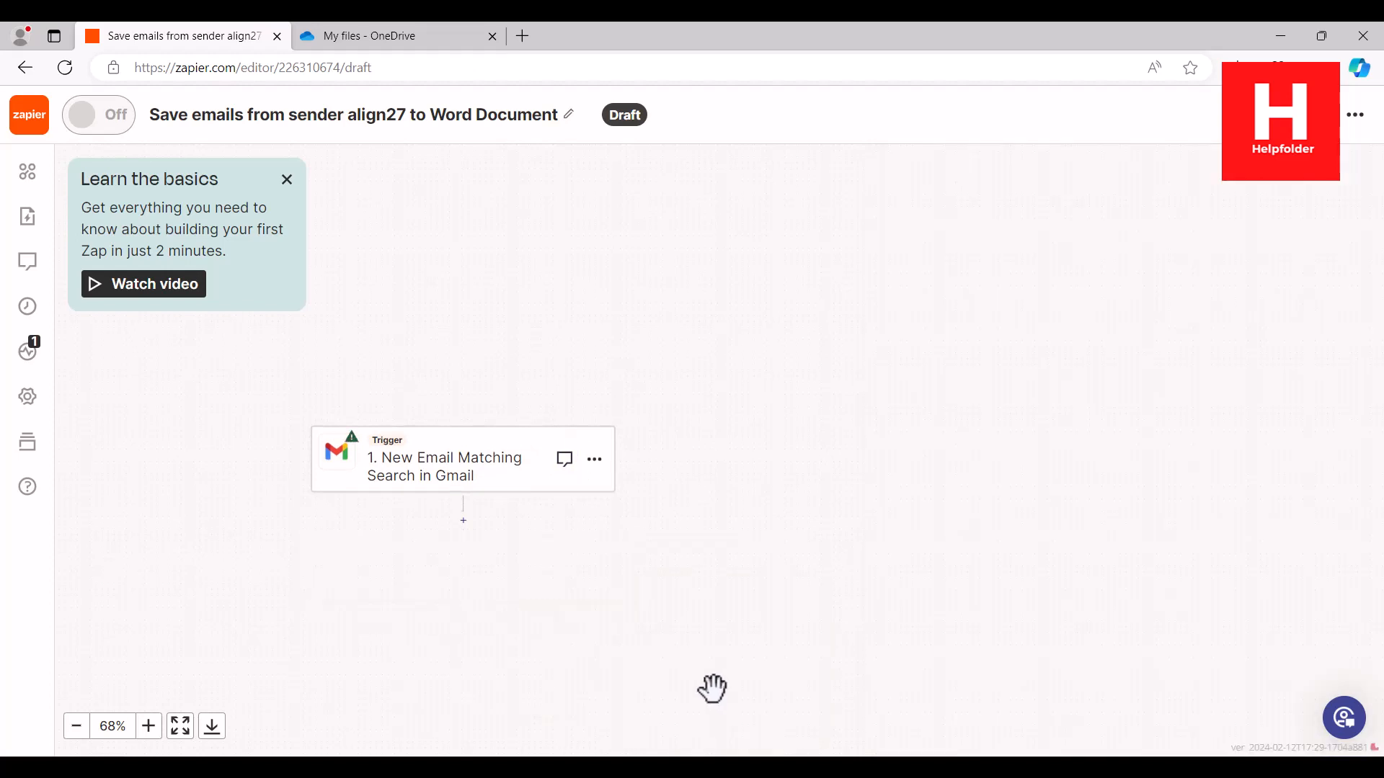
Add an action step after the Gmail trigger and choose OneDrive as its app.
left_click(530, 542)
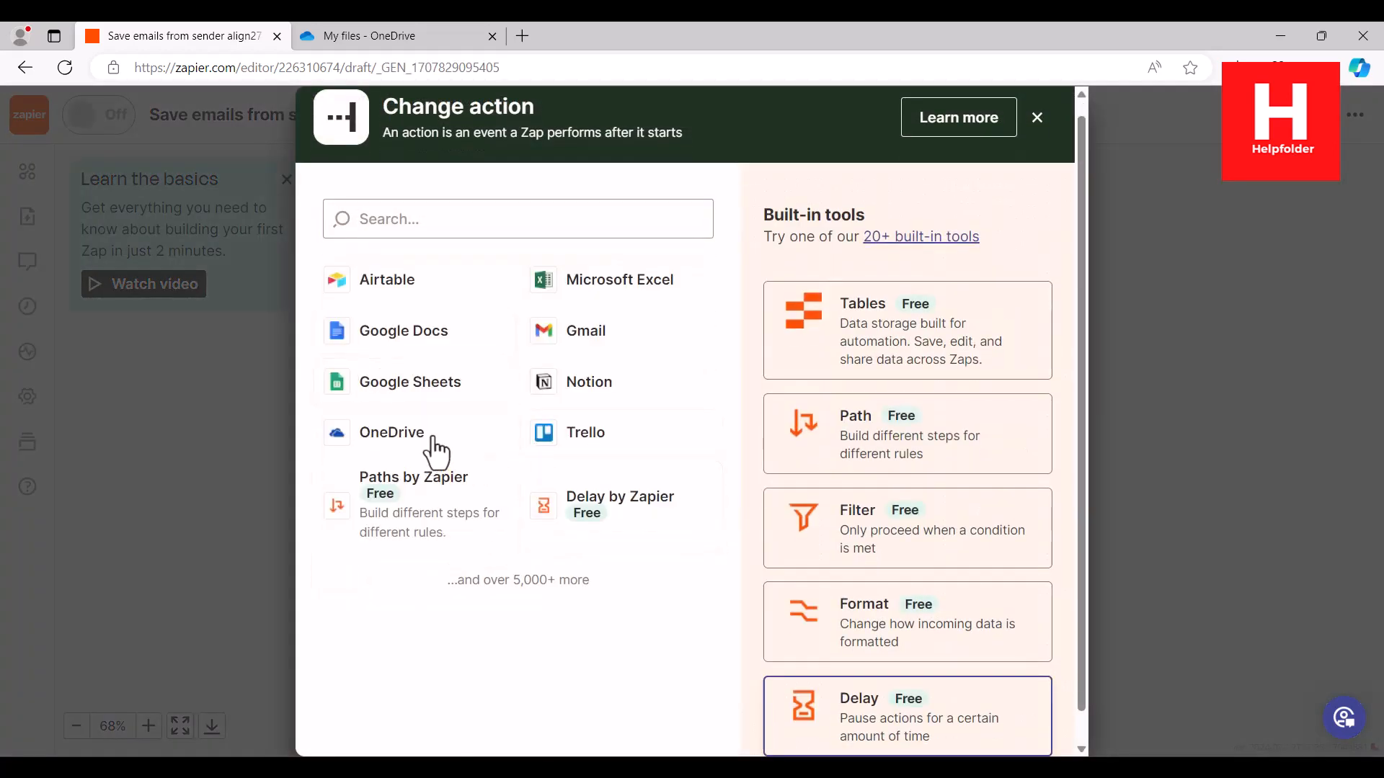
left_click(440, 221)
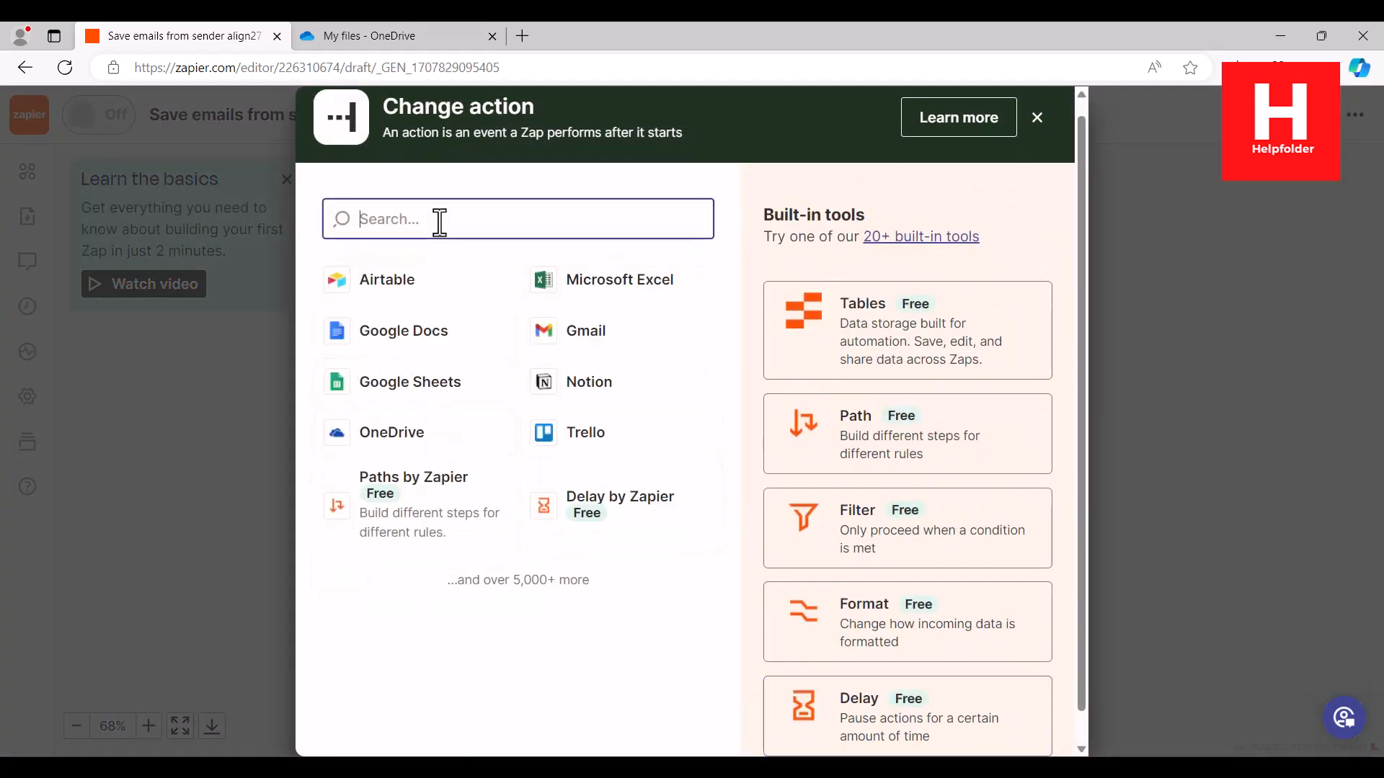
left_click(404, 433)
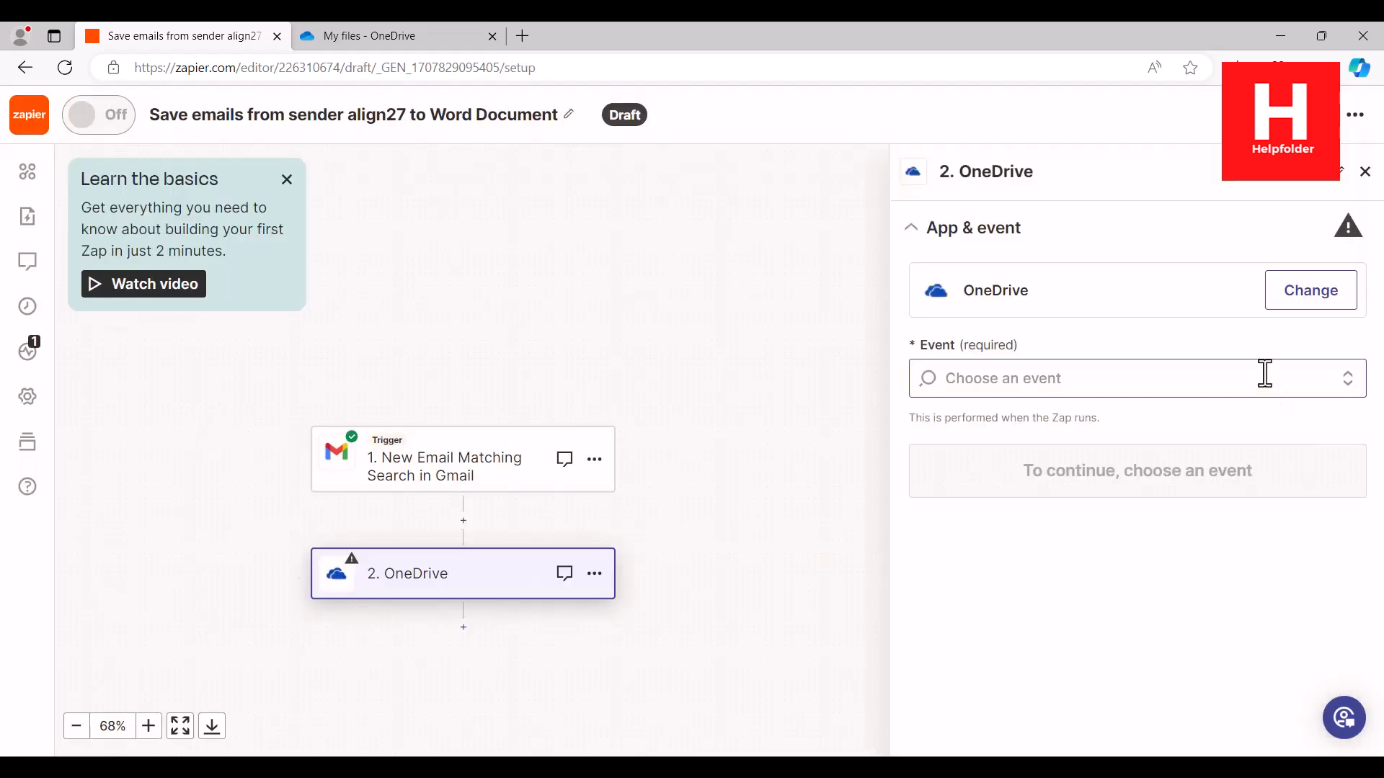
Look through the available OneDrive events, check the custom action builder, and return to the Zap editor.
left_click(1346, 382)
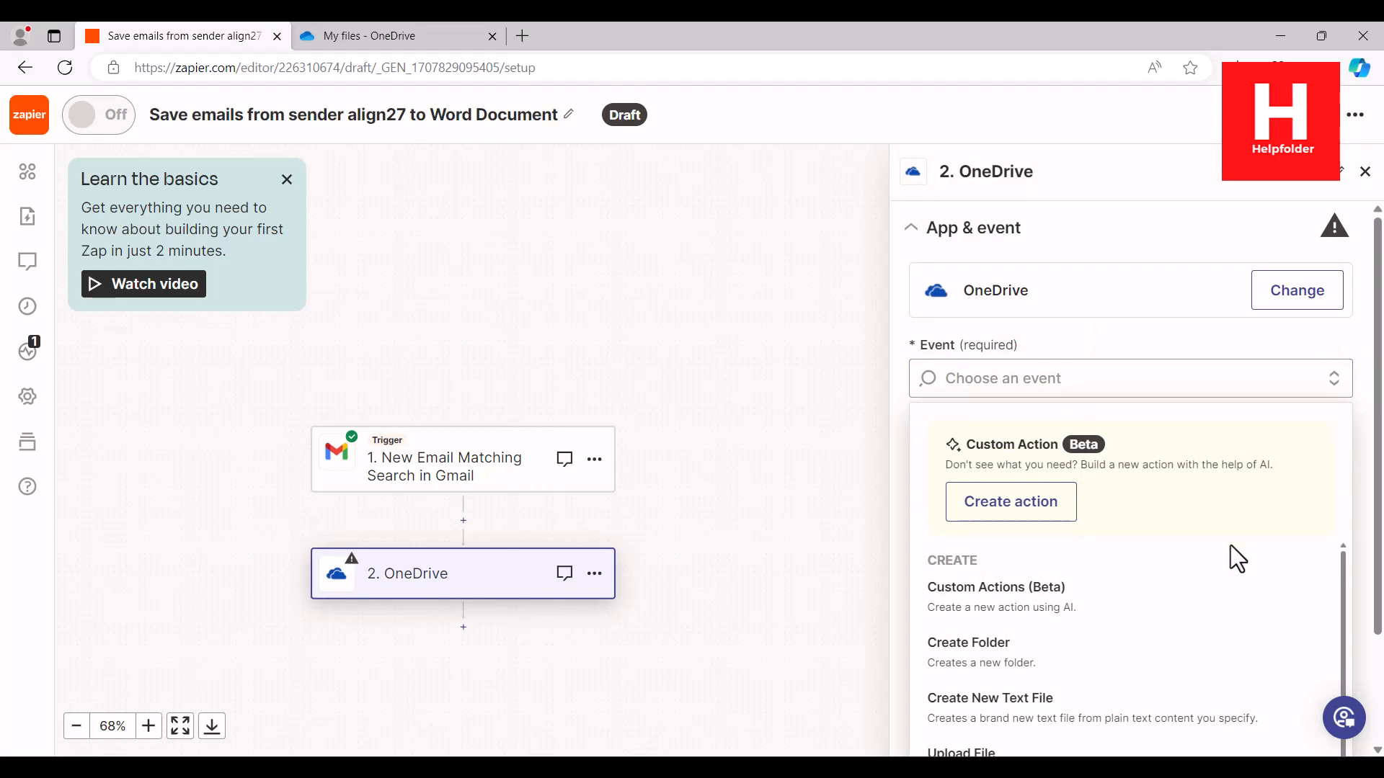
scroll(1230, 545, "down", 3)
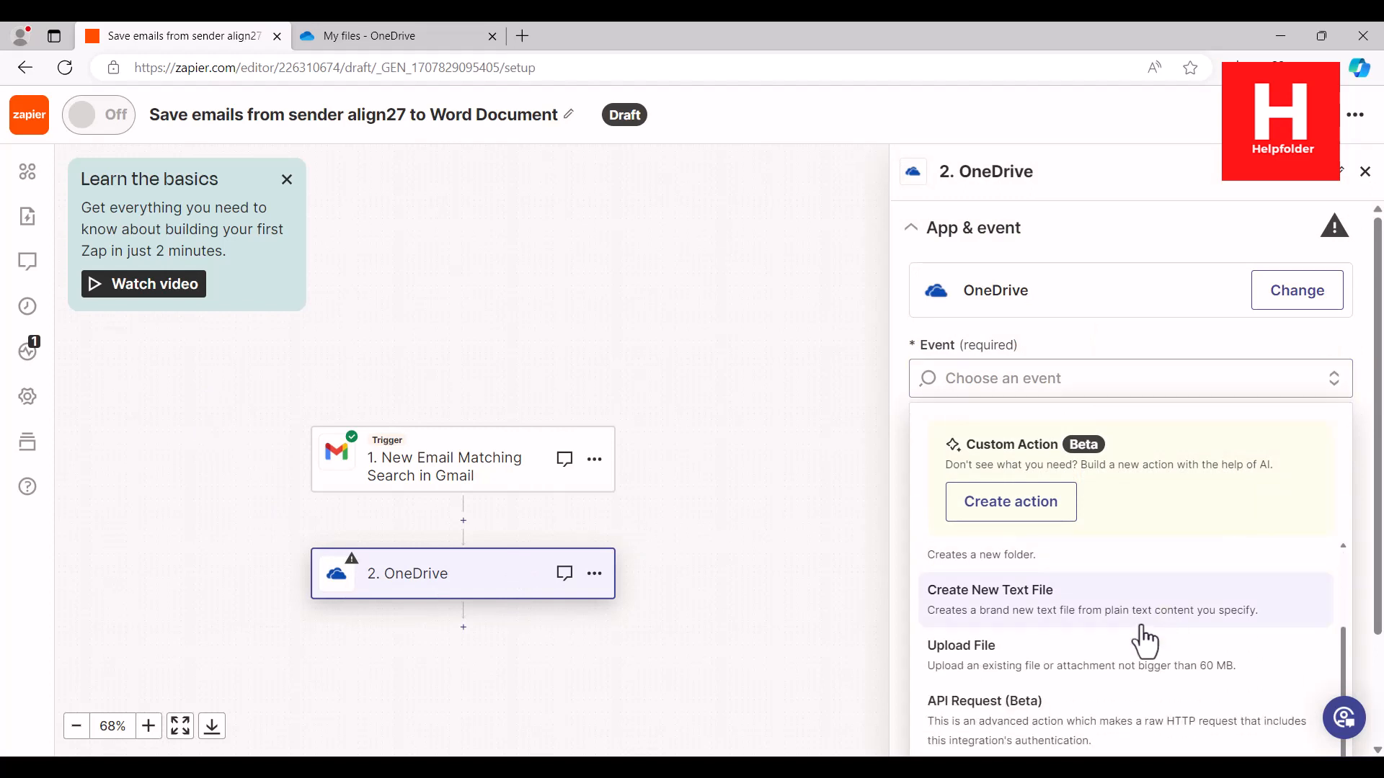
scroll(1334, 602, "down", 3)
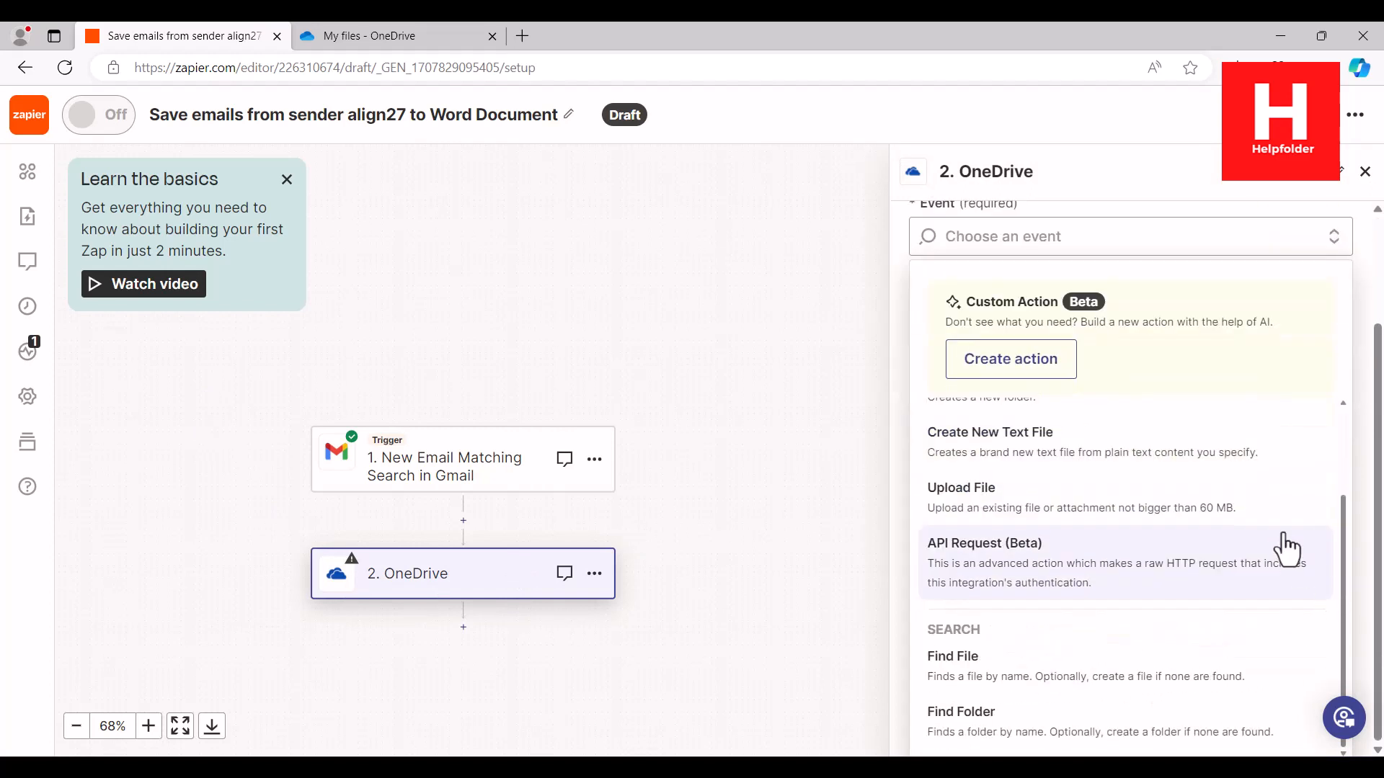
left_click_drag(1342, 519, 1348, 412)
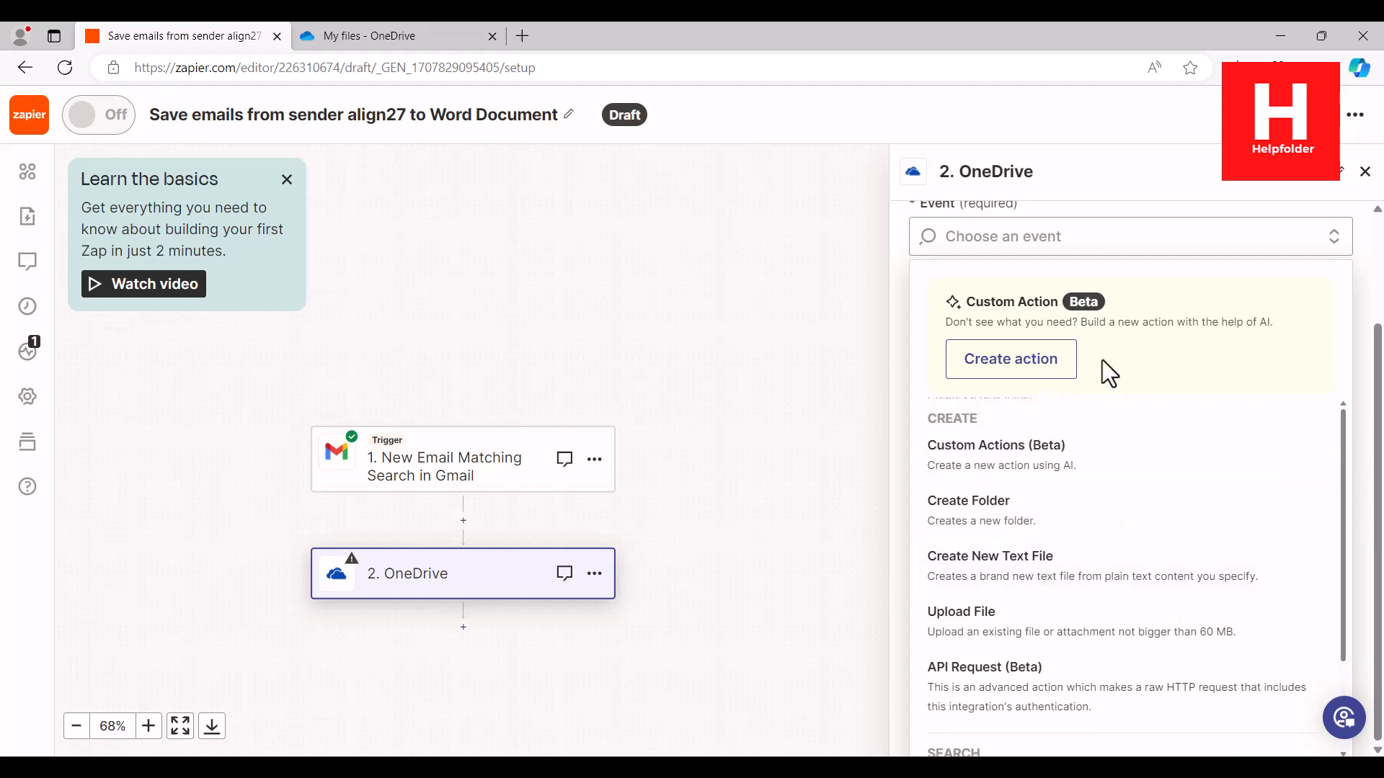
left_click(1065, 359)
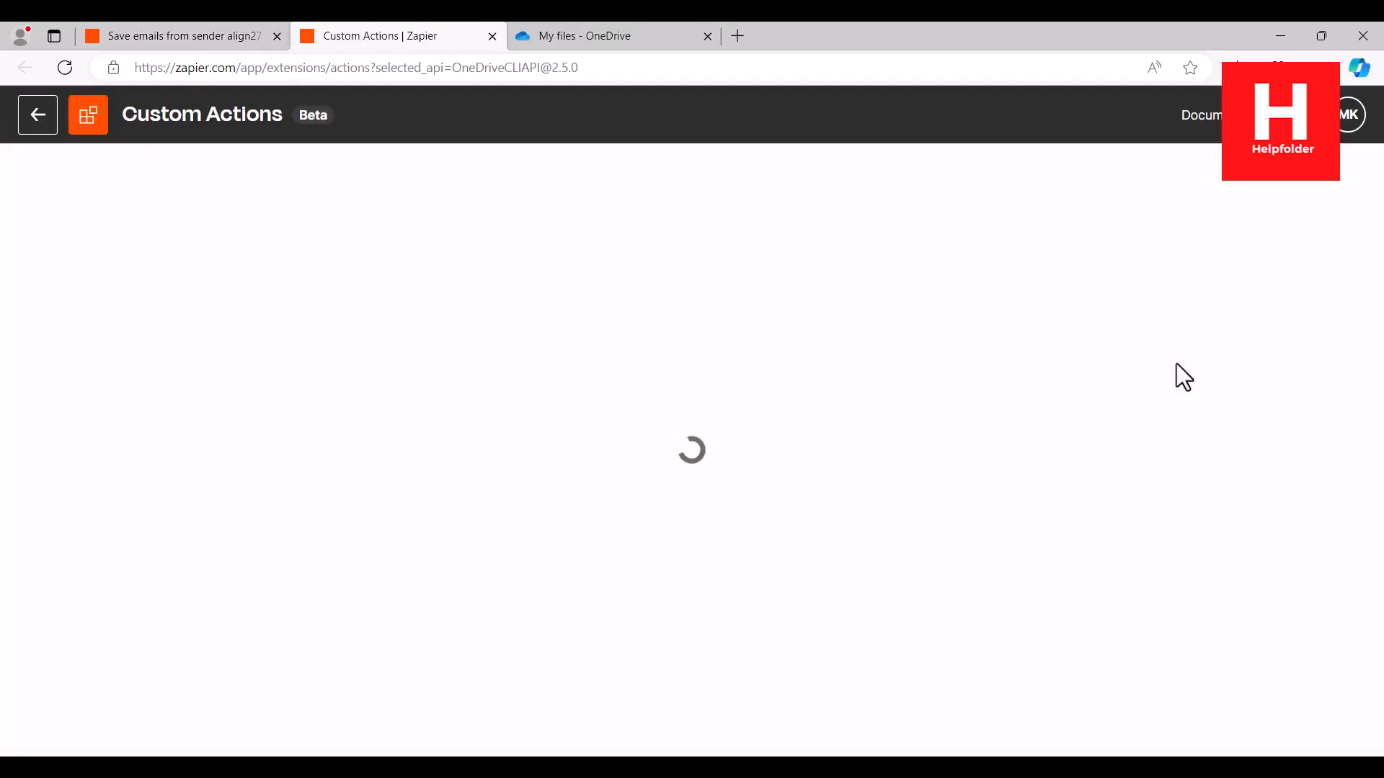
left_click(183, 46)
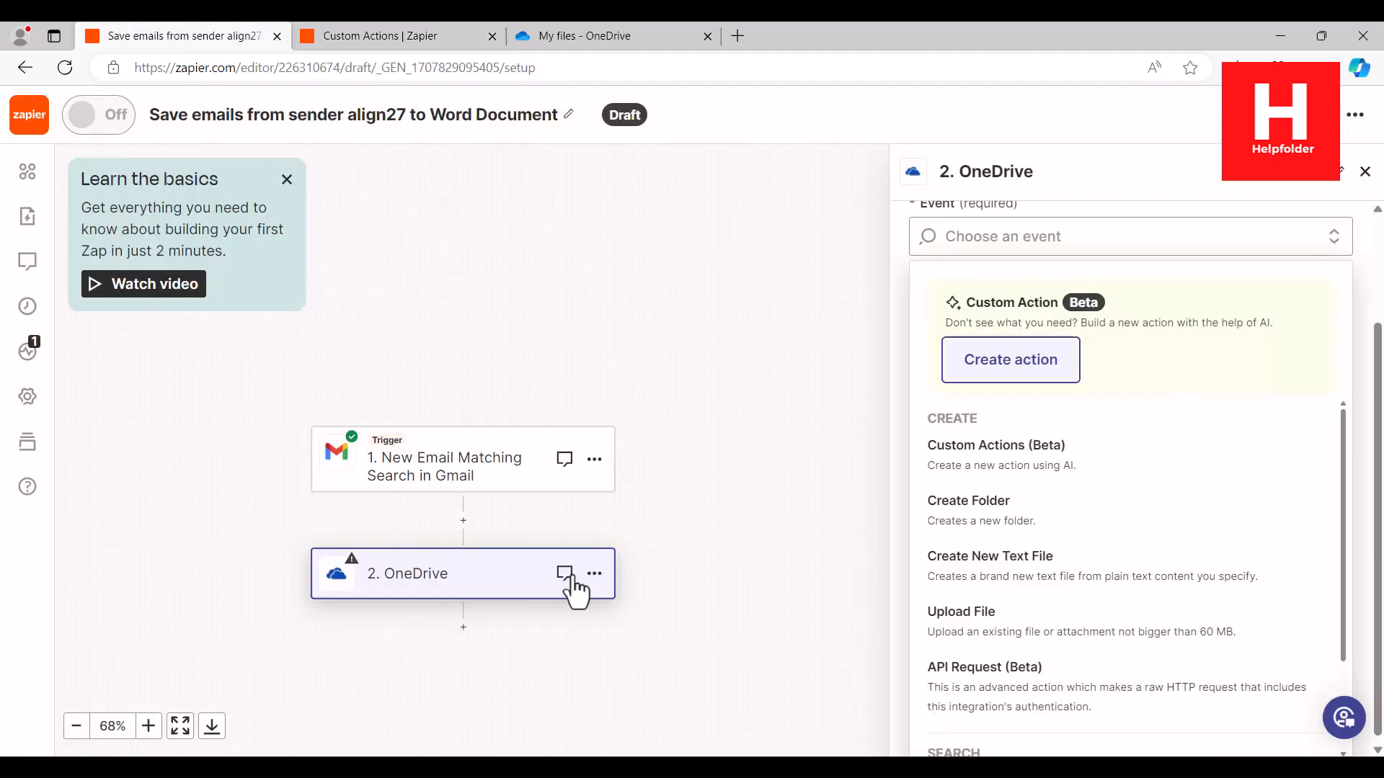
Delete the OneDrive step from the Zap.
left_click(594, 574)
left_click(655, 697)
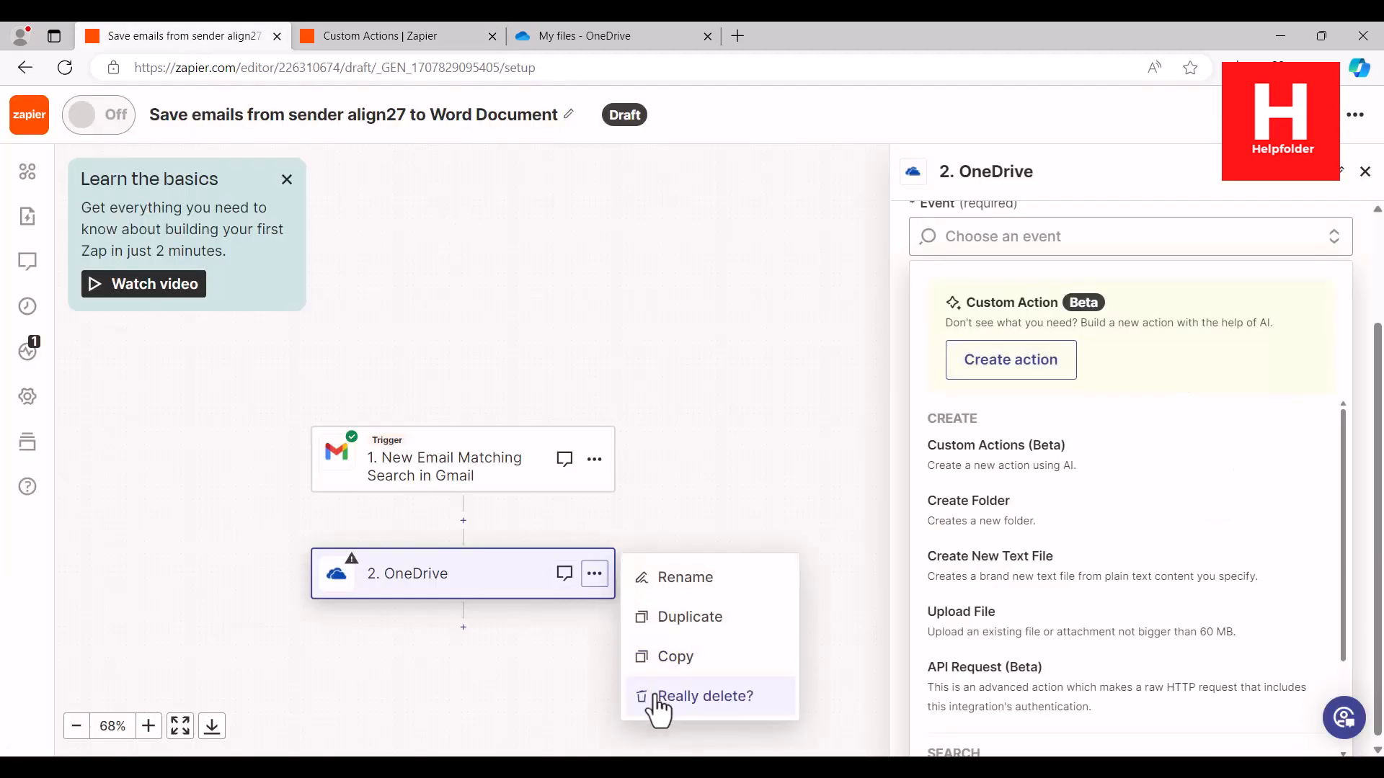
left_click(658, 698)
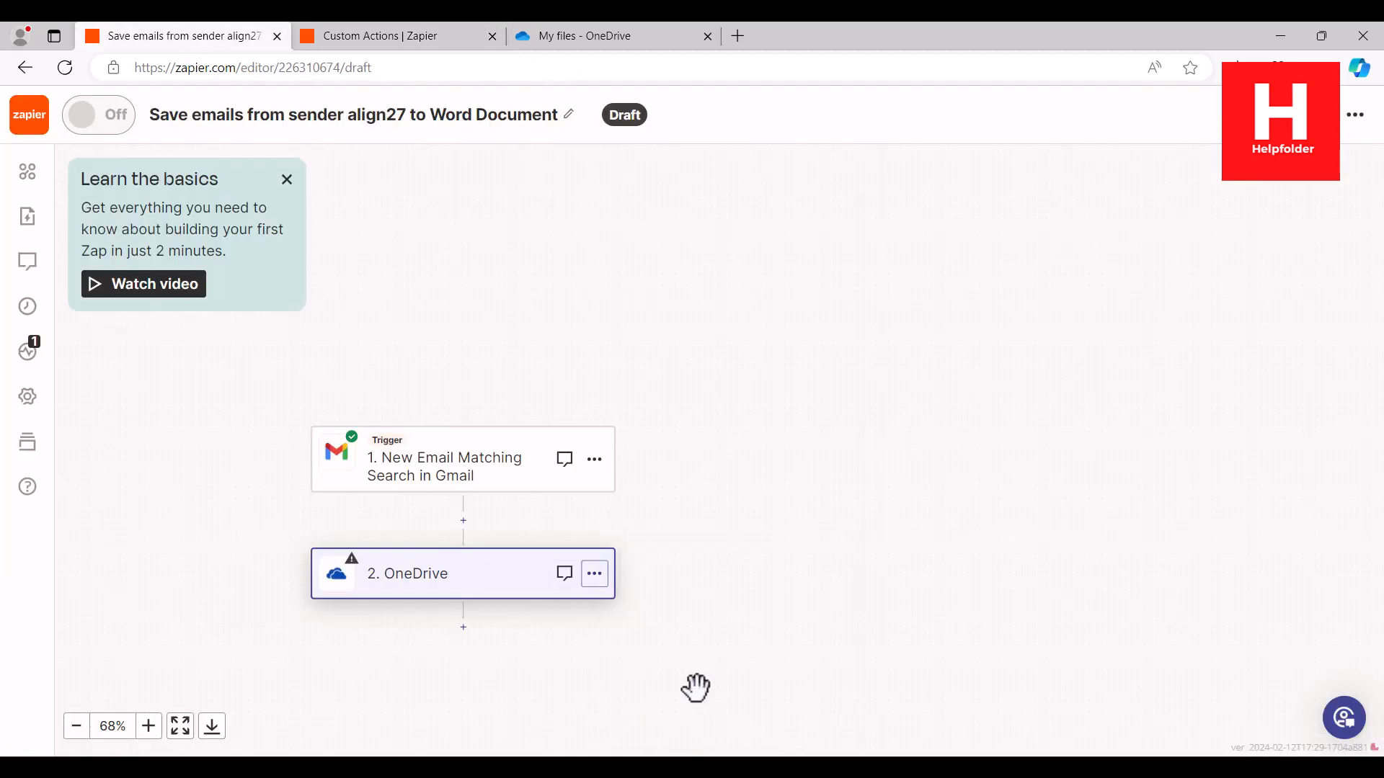
Start adding an action after the Gmail trigger and search the action apps for Word.
left_click(464, 521)
left_click(409, 218)
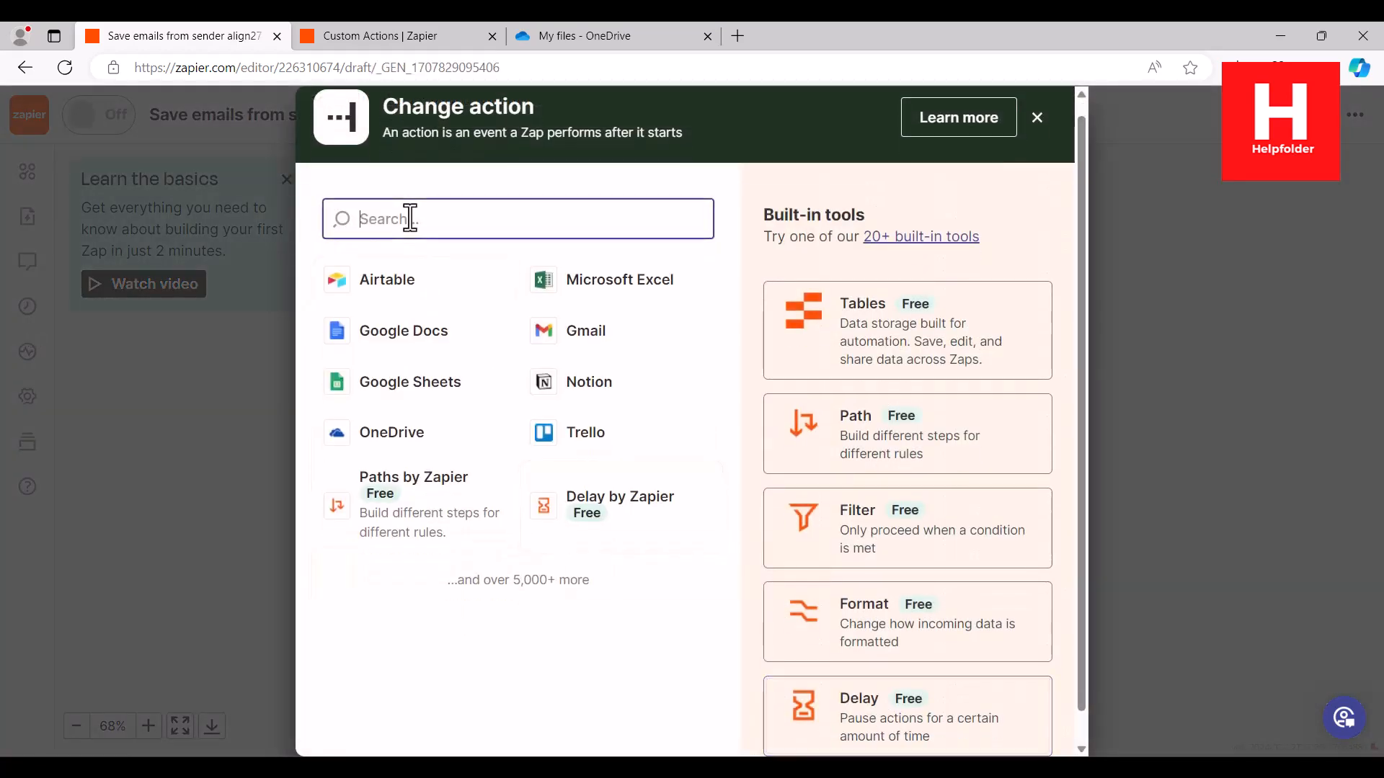
type("Word")
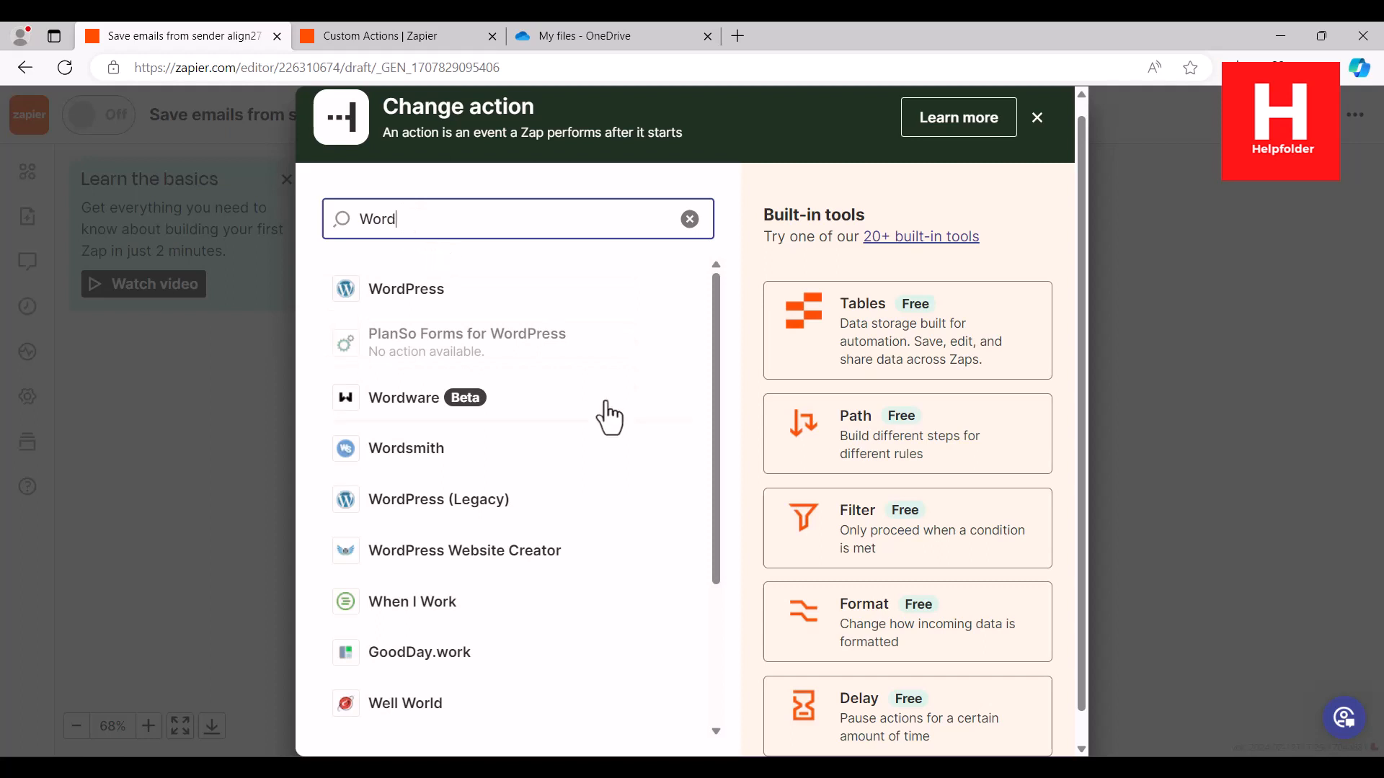
scroll(609, 414, "down", 3)
scroll(611, 415, "up", 3)
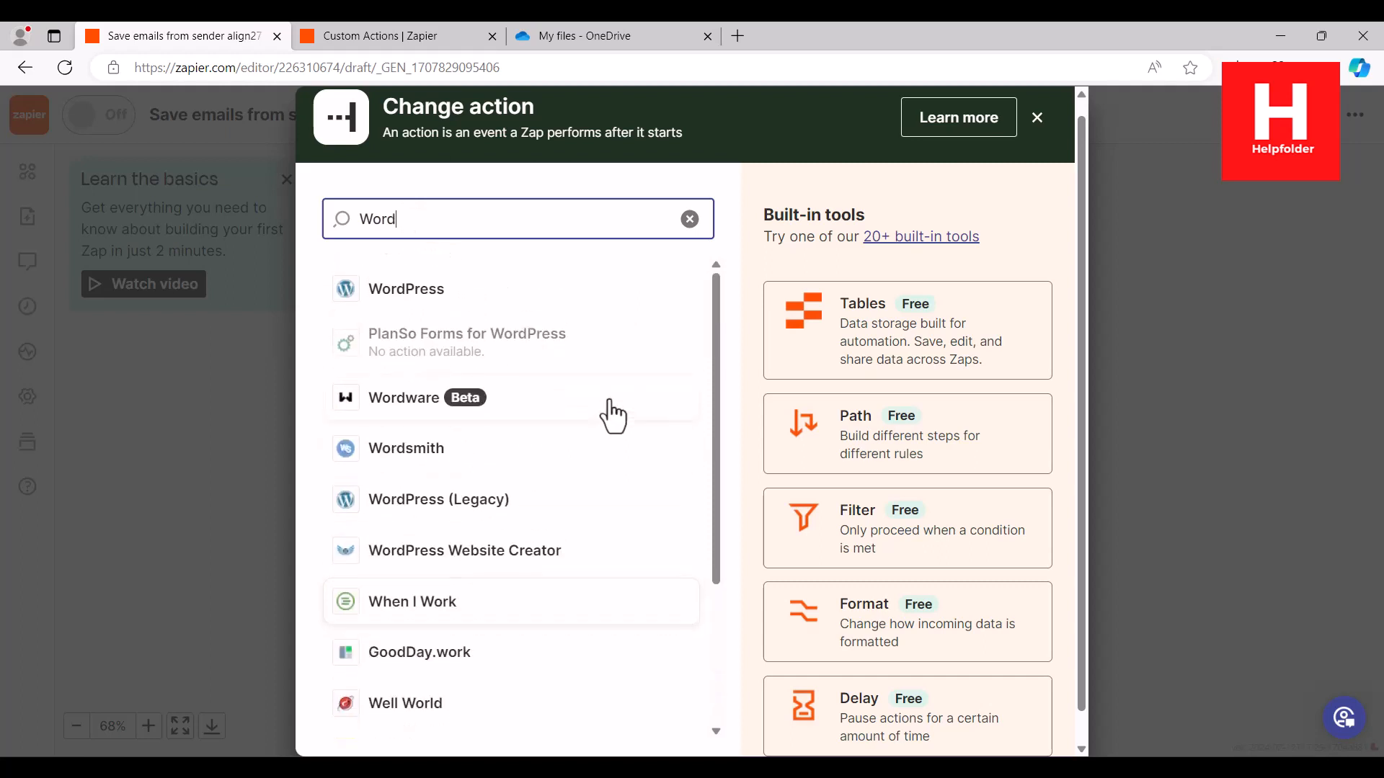
Search the action apps for Microsoft and choose Microsoft Office 365 as the action app.
left_click_drag(408, 220, 324, 219)
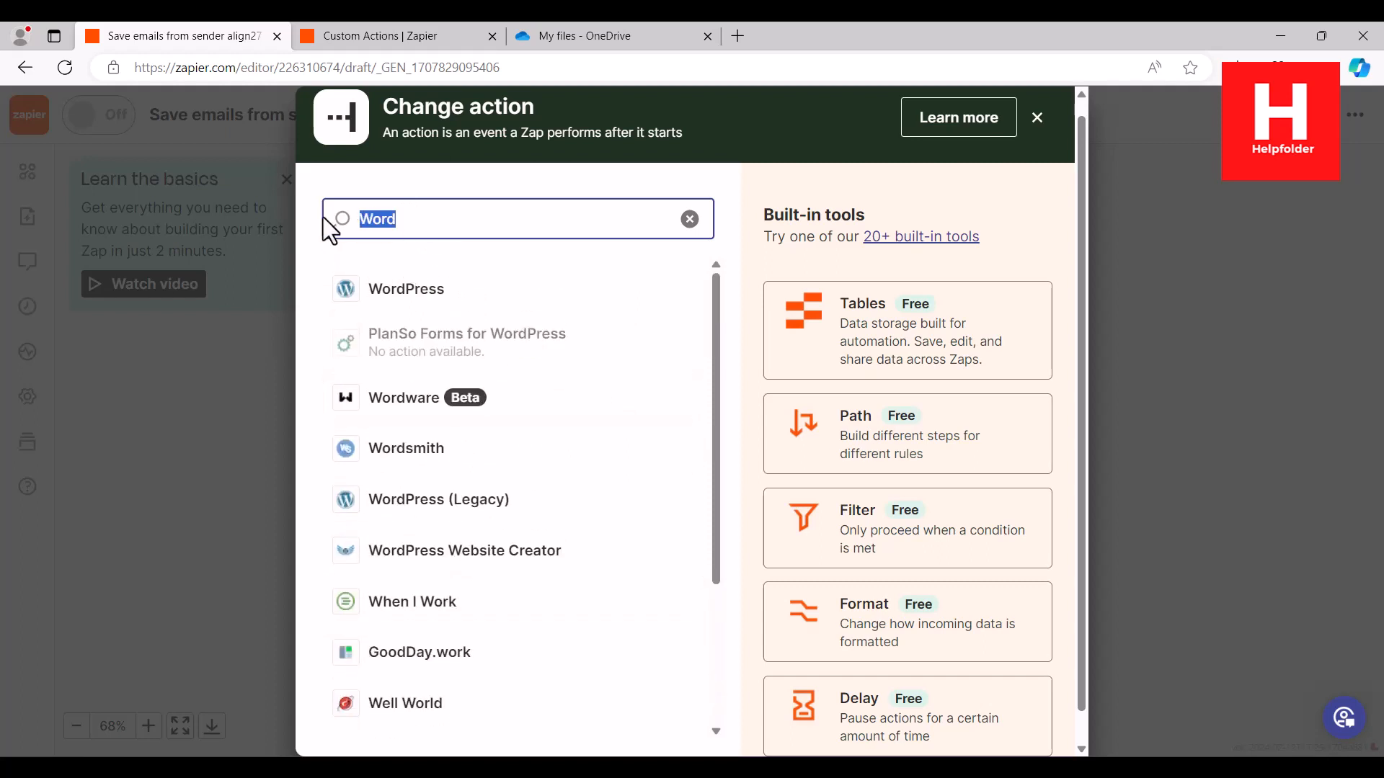
type("Mic")
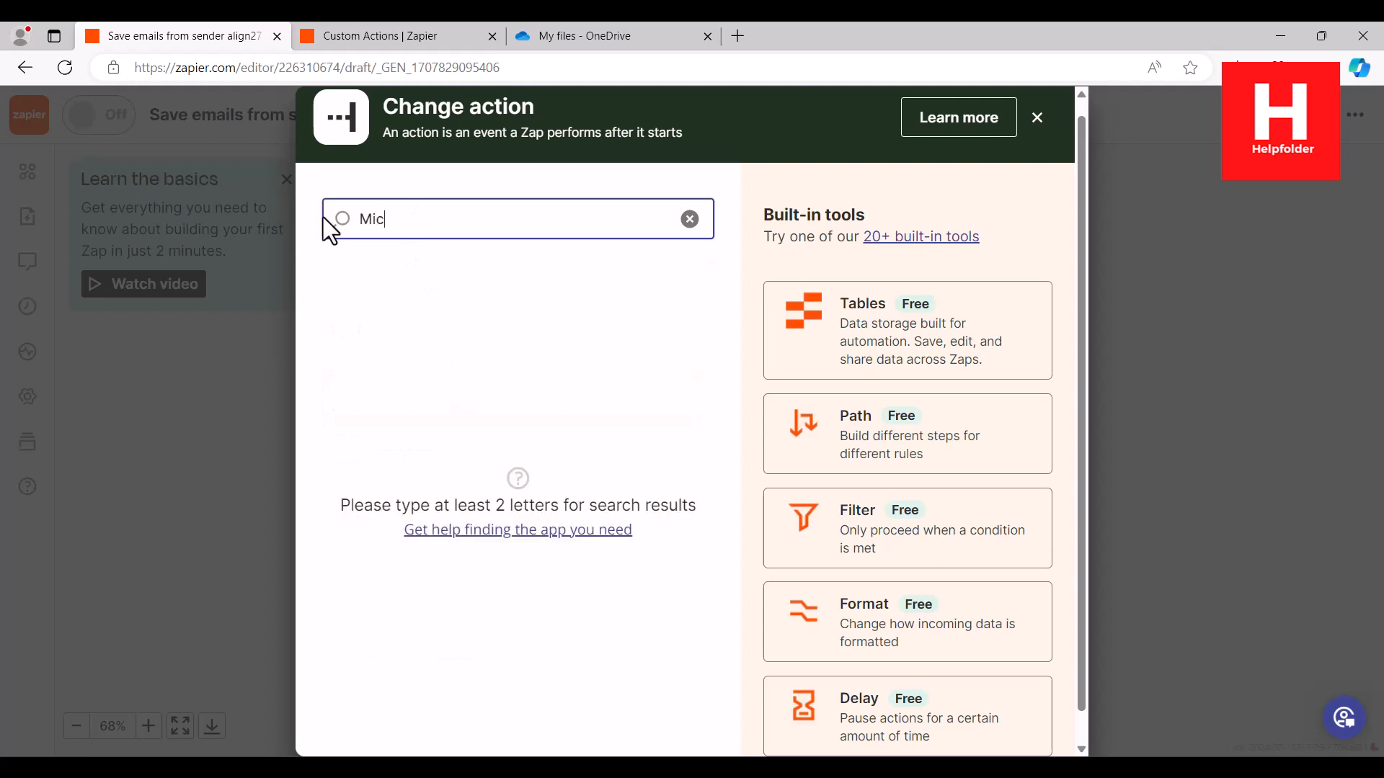
type("rosoft")
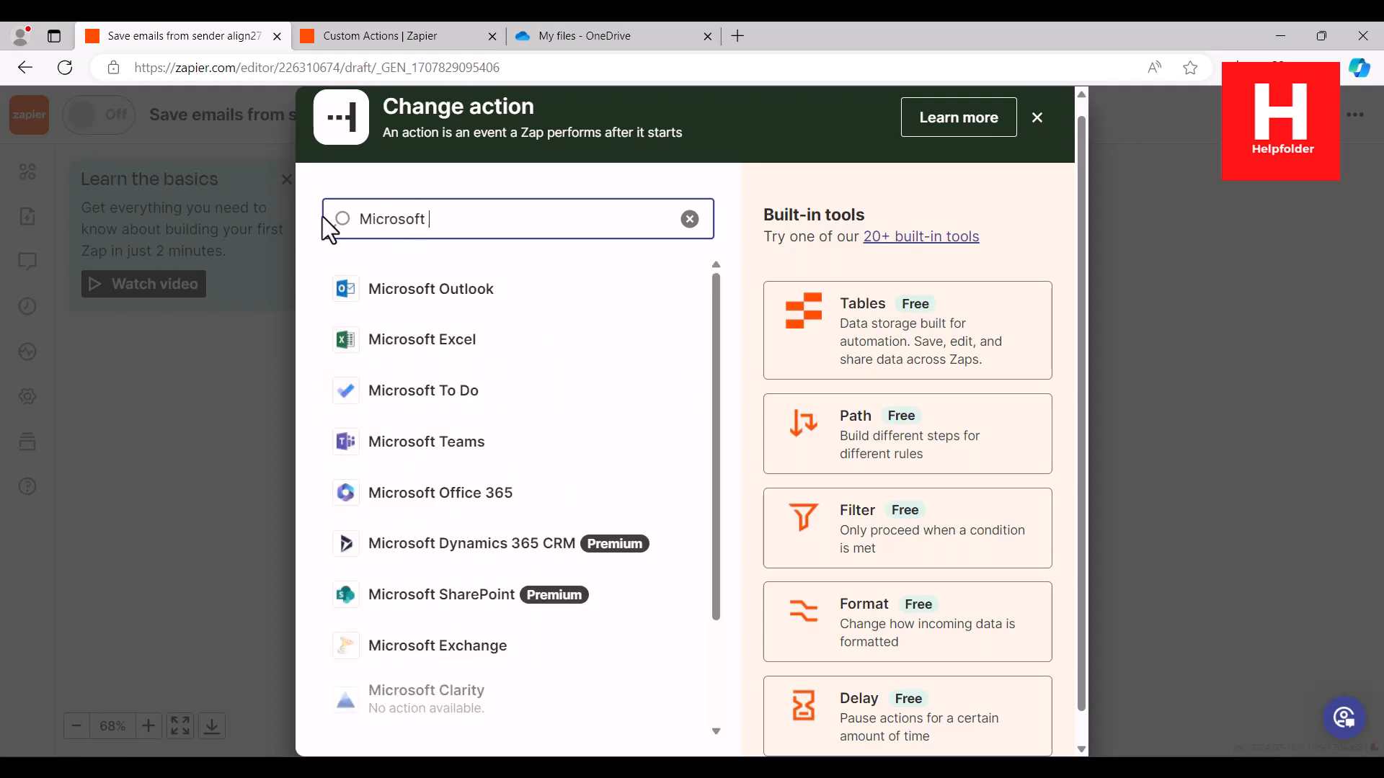
scroll(541, 472, "down", 3)
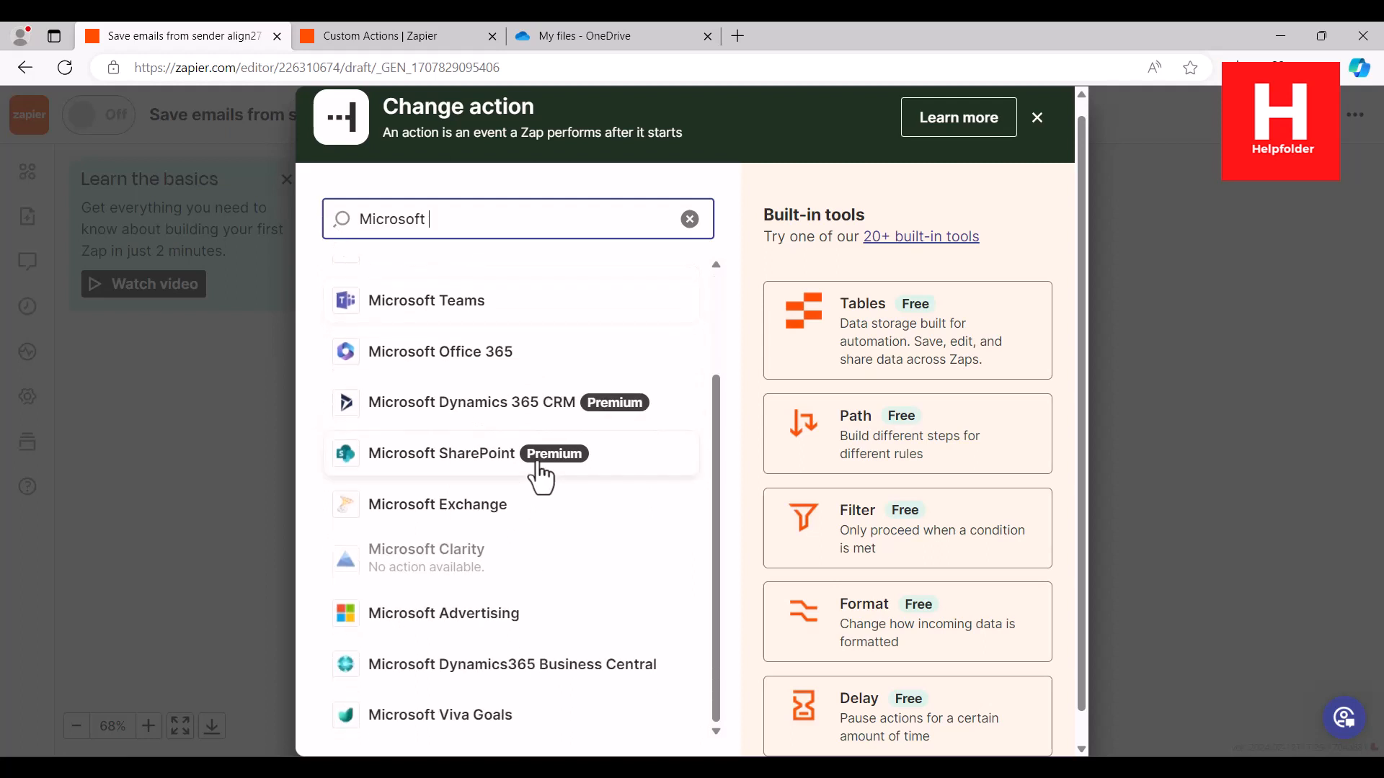
scroll(599, 456, "up", 2)
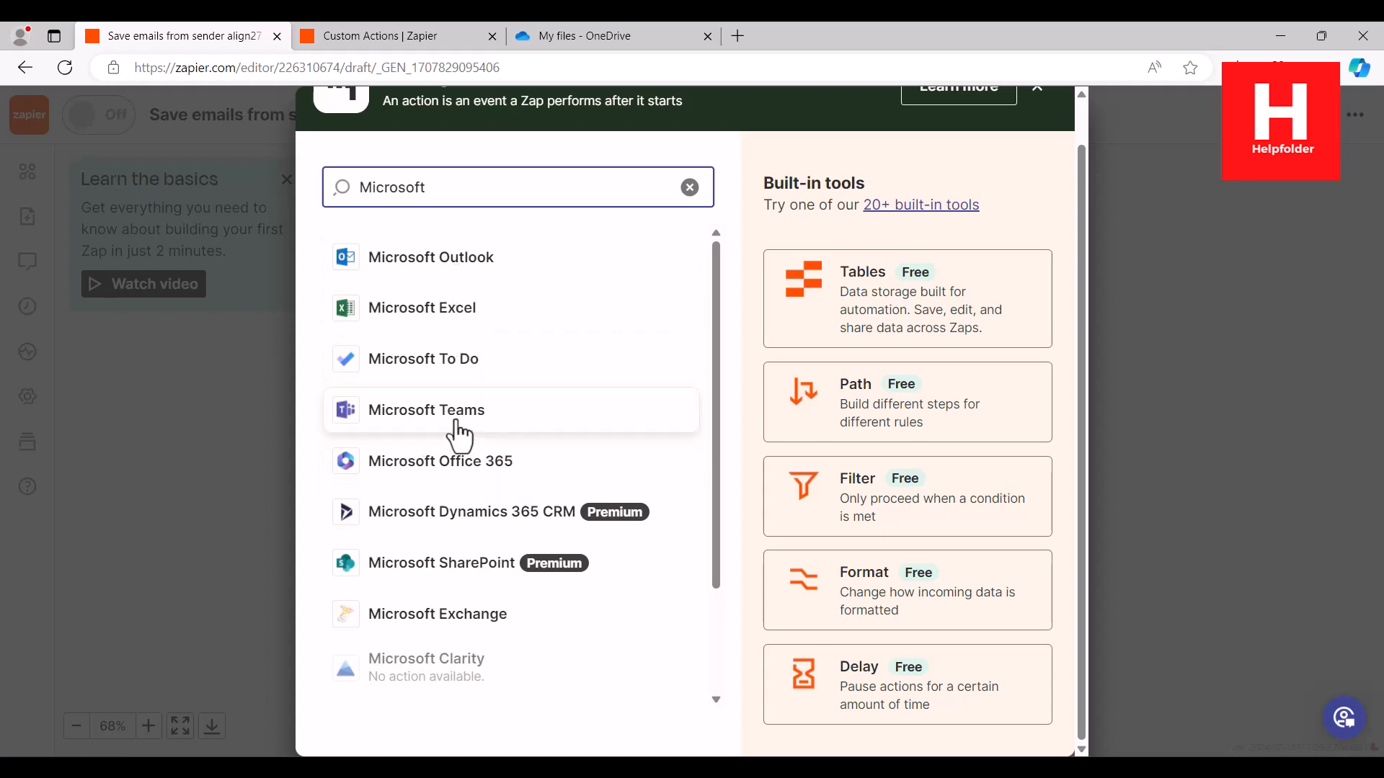
left_click(463, 467)
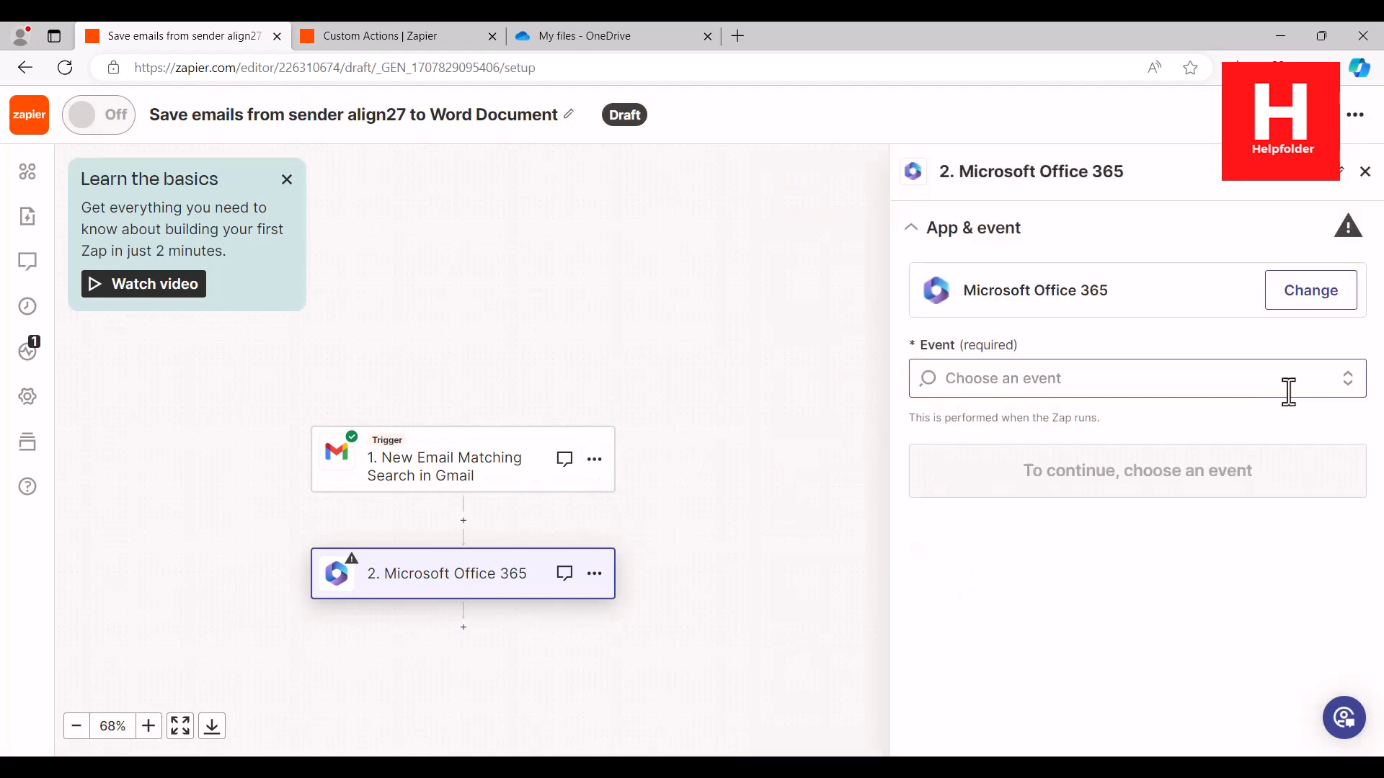
Look through the events offered for the Microsoft Office 365 action for one that handles documents.
left_click(1344, 390)
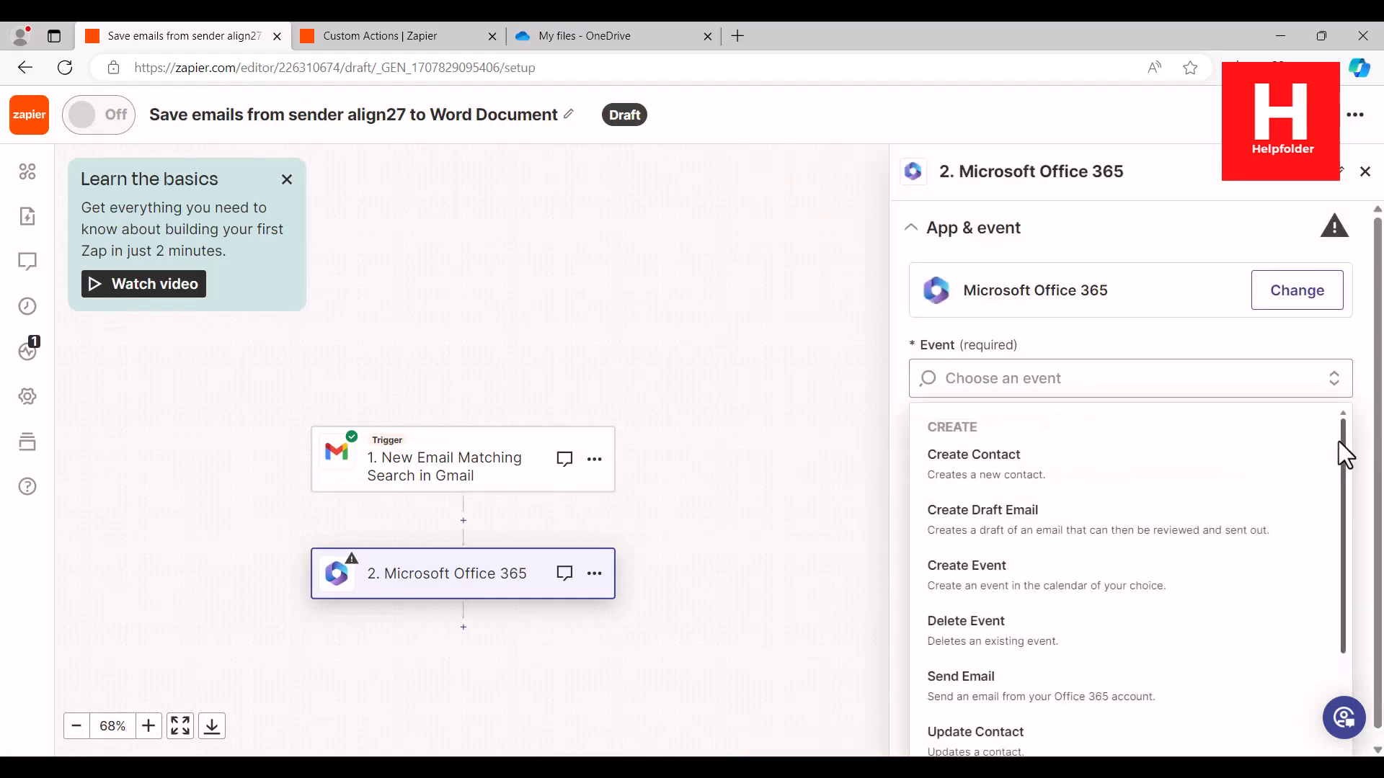
scroll(1340, 447, "down", 1)
scroll(1348, 468, "down", 2)
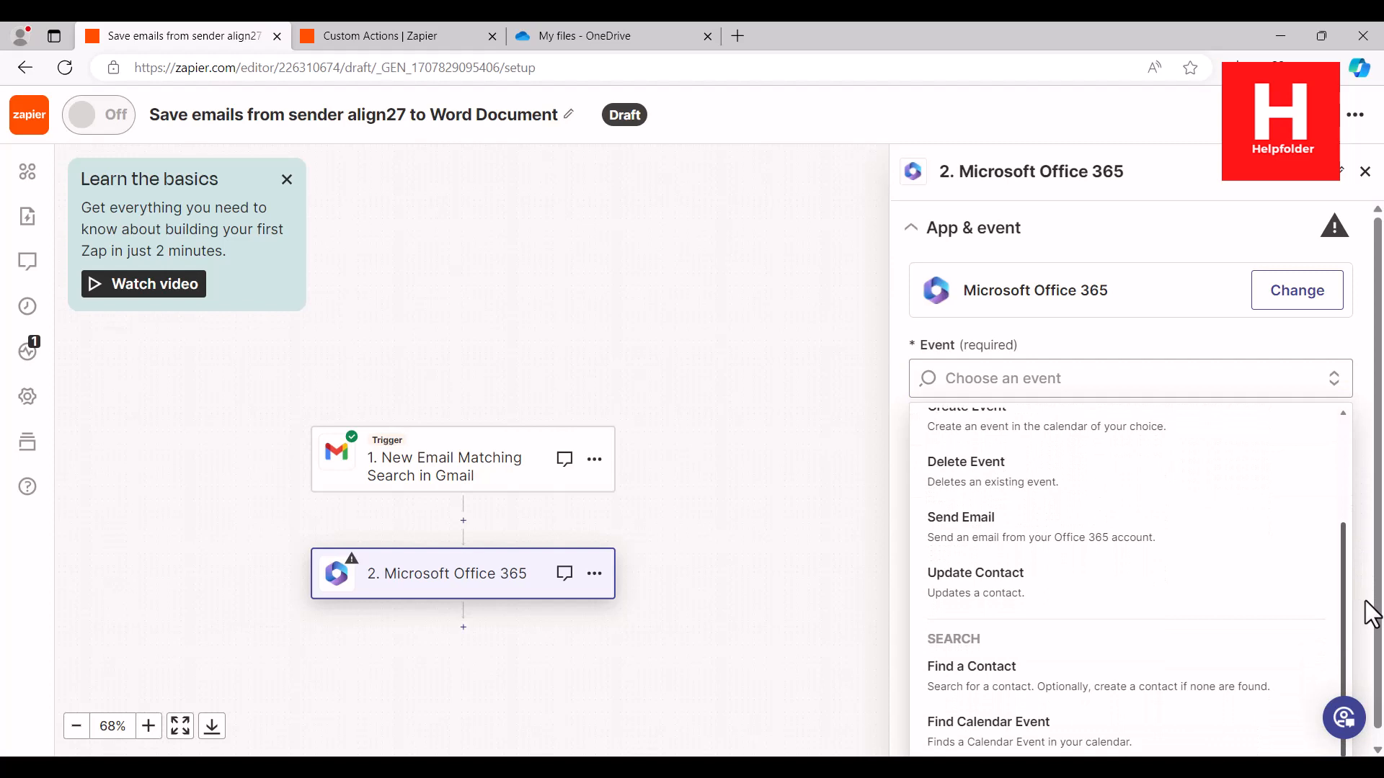
scroll(1369, 562, "up", 3)
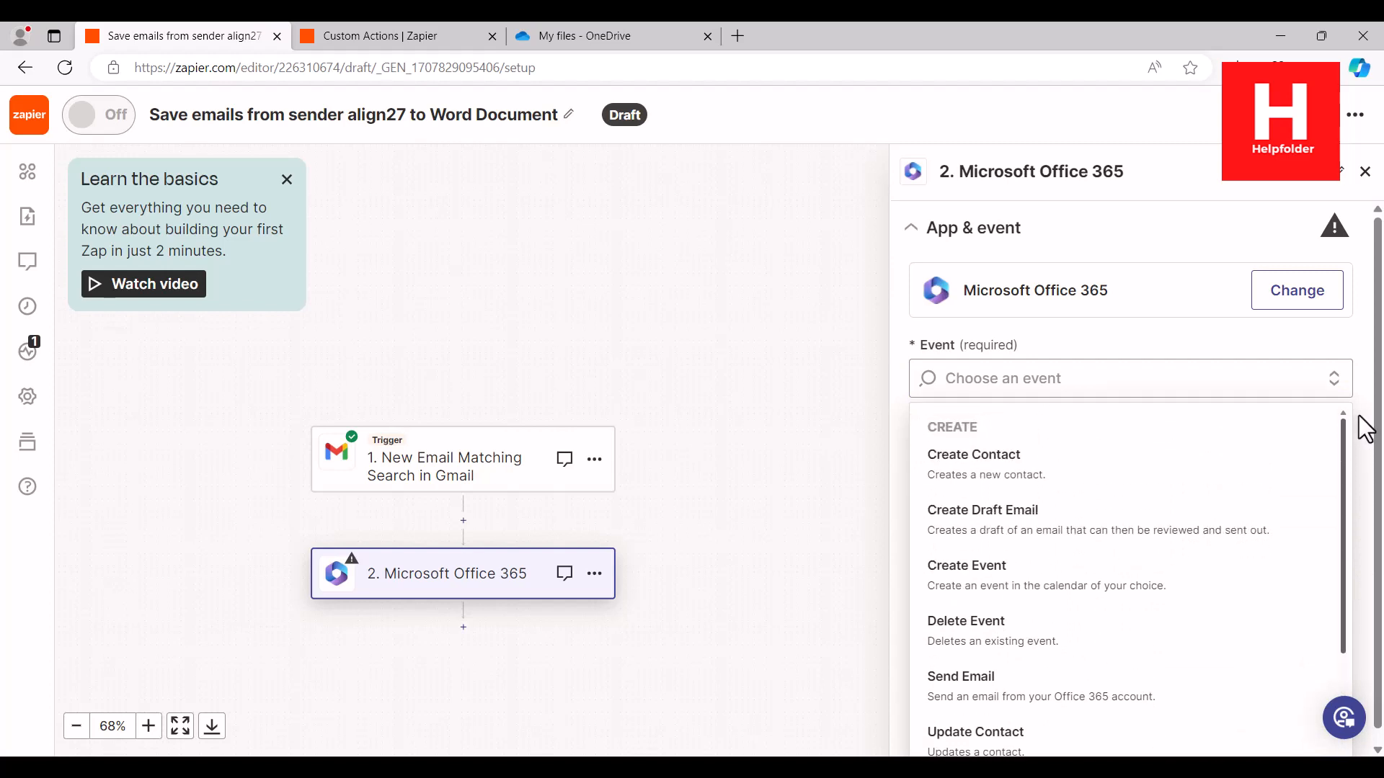
left_click_drag(1359, 417, 1353, 587)
left_click(1283, 306)
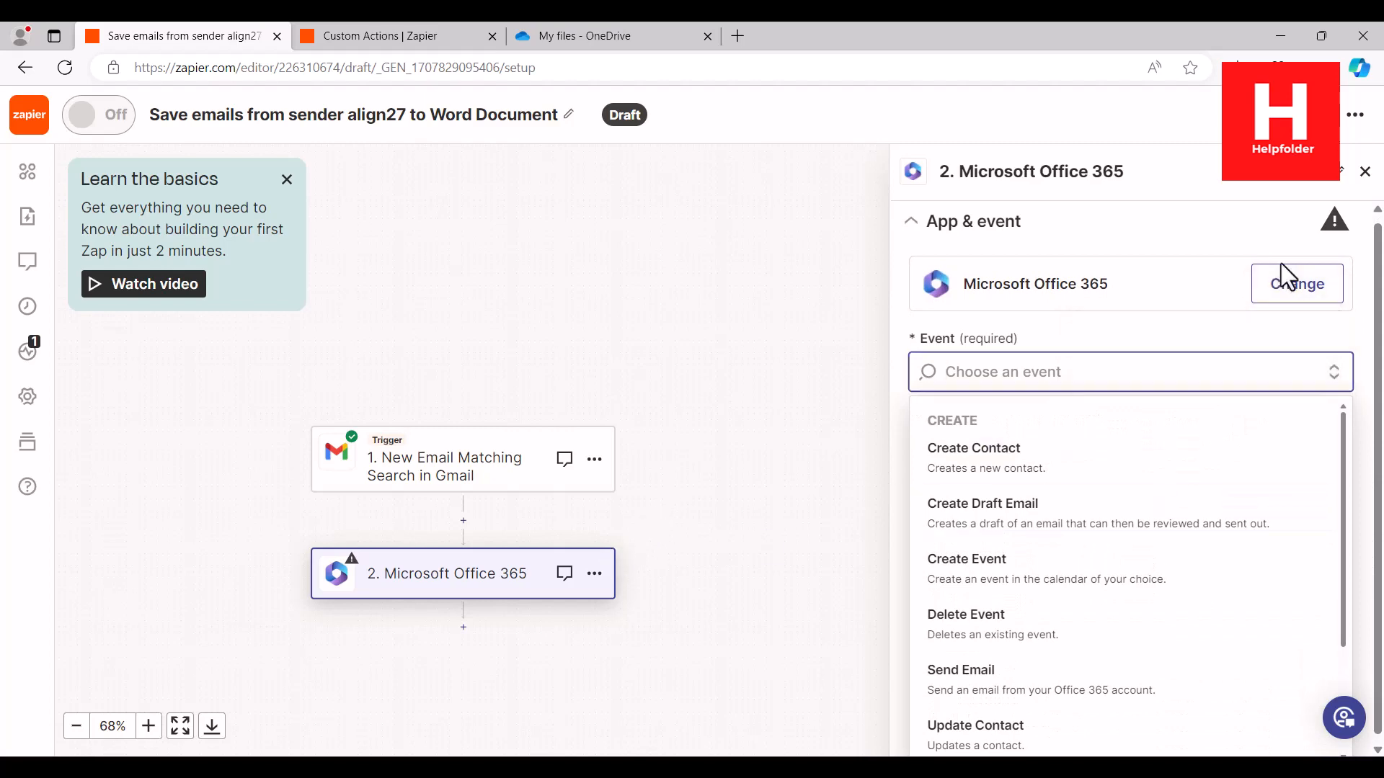
Change the second step's app to OneDrive and set its event to Create New Text File.
left_click(1287, 278)
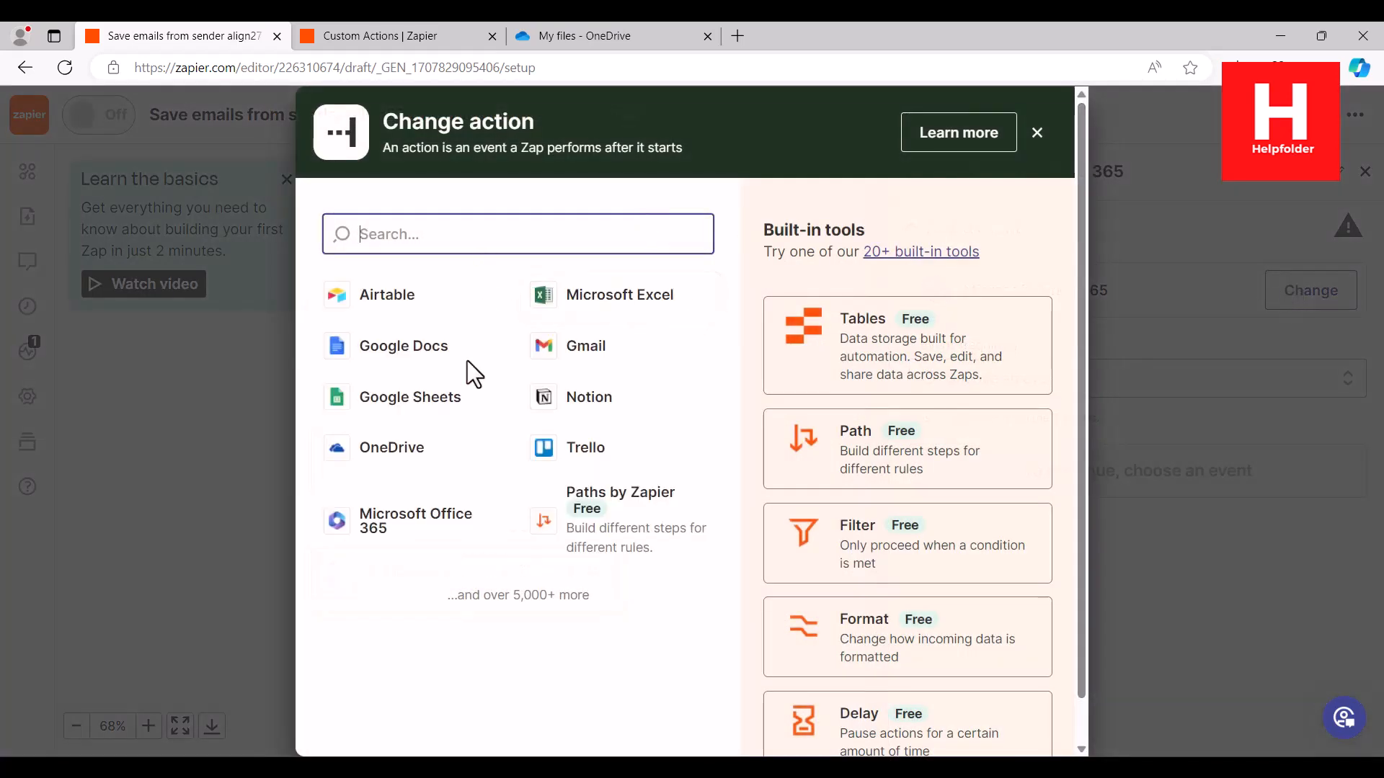
left_click(399, 461)
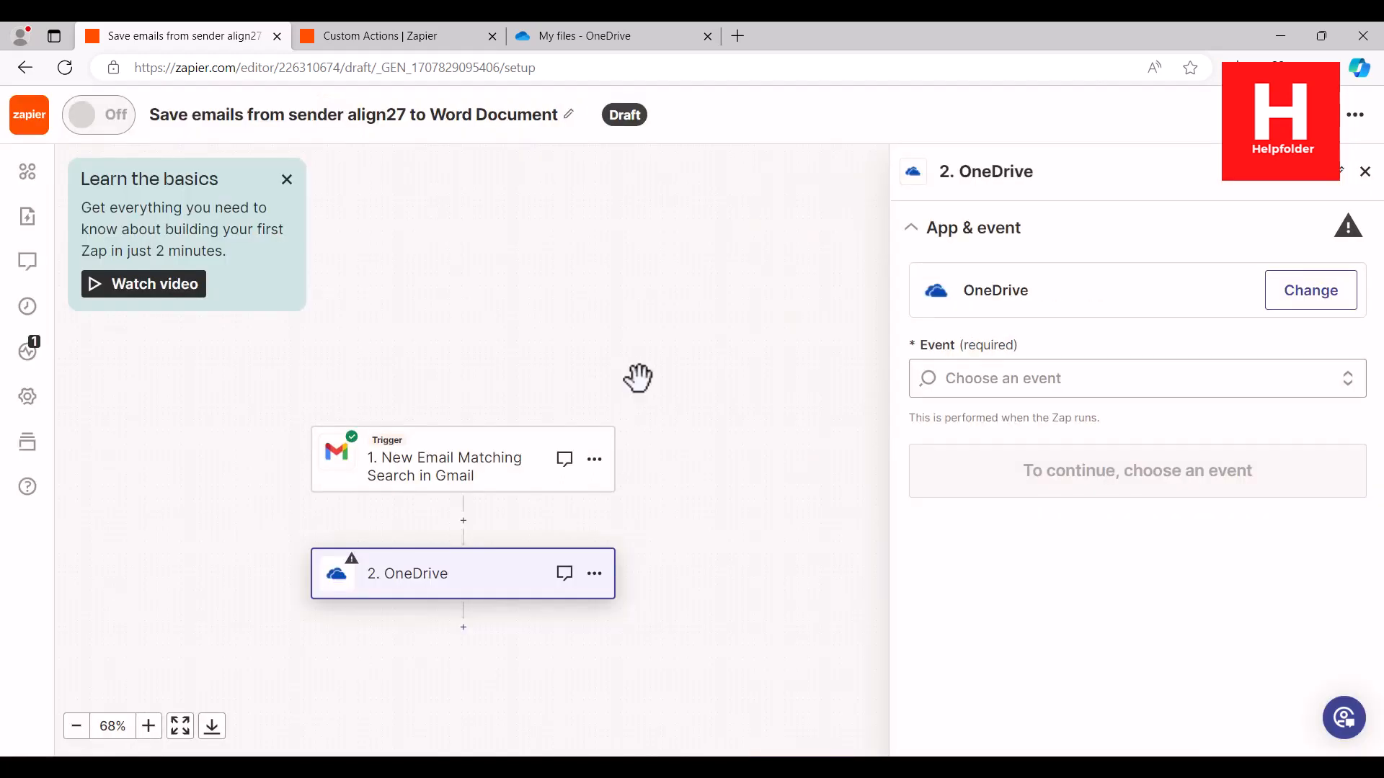
left_click(1353, 378)
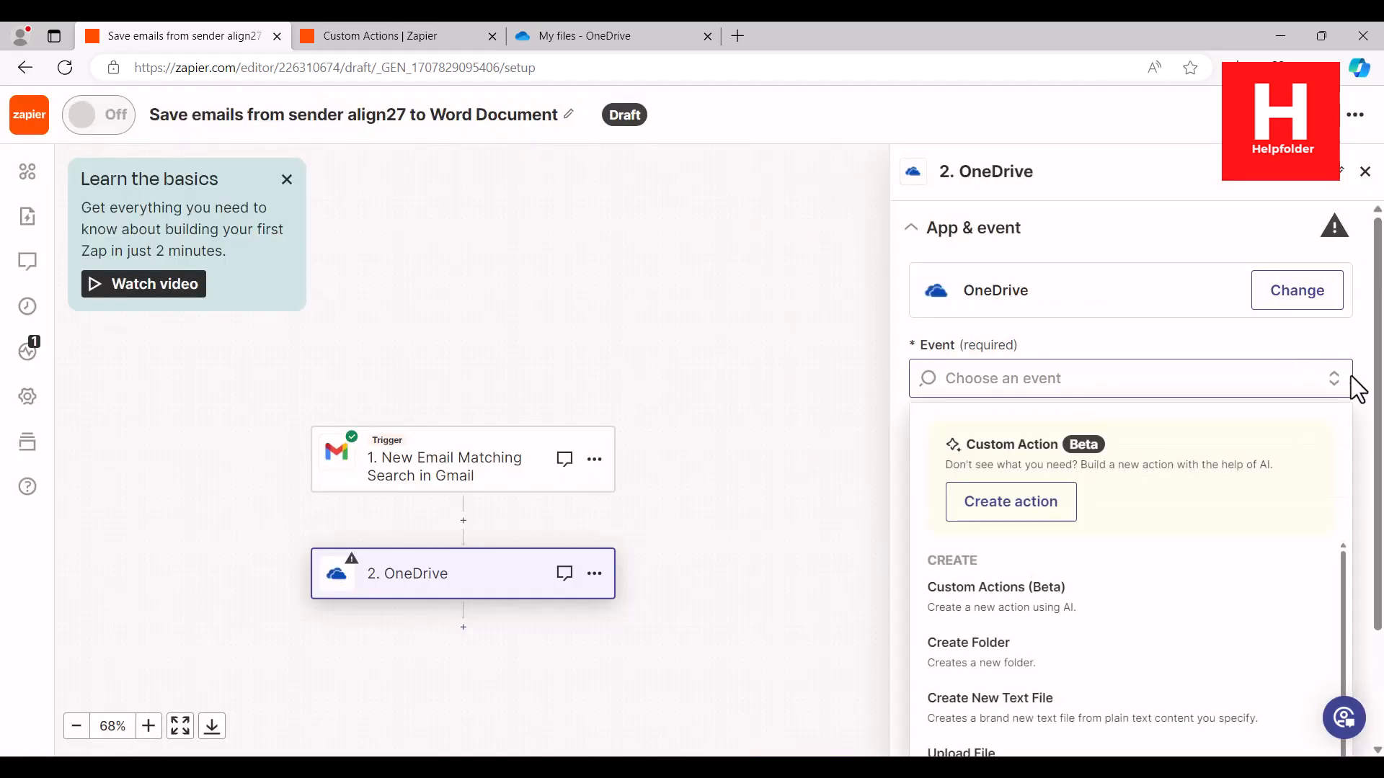
scroll(1234, 524, "down", 1)
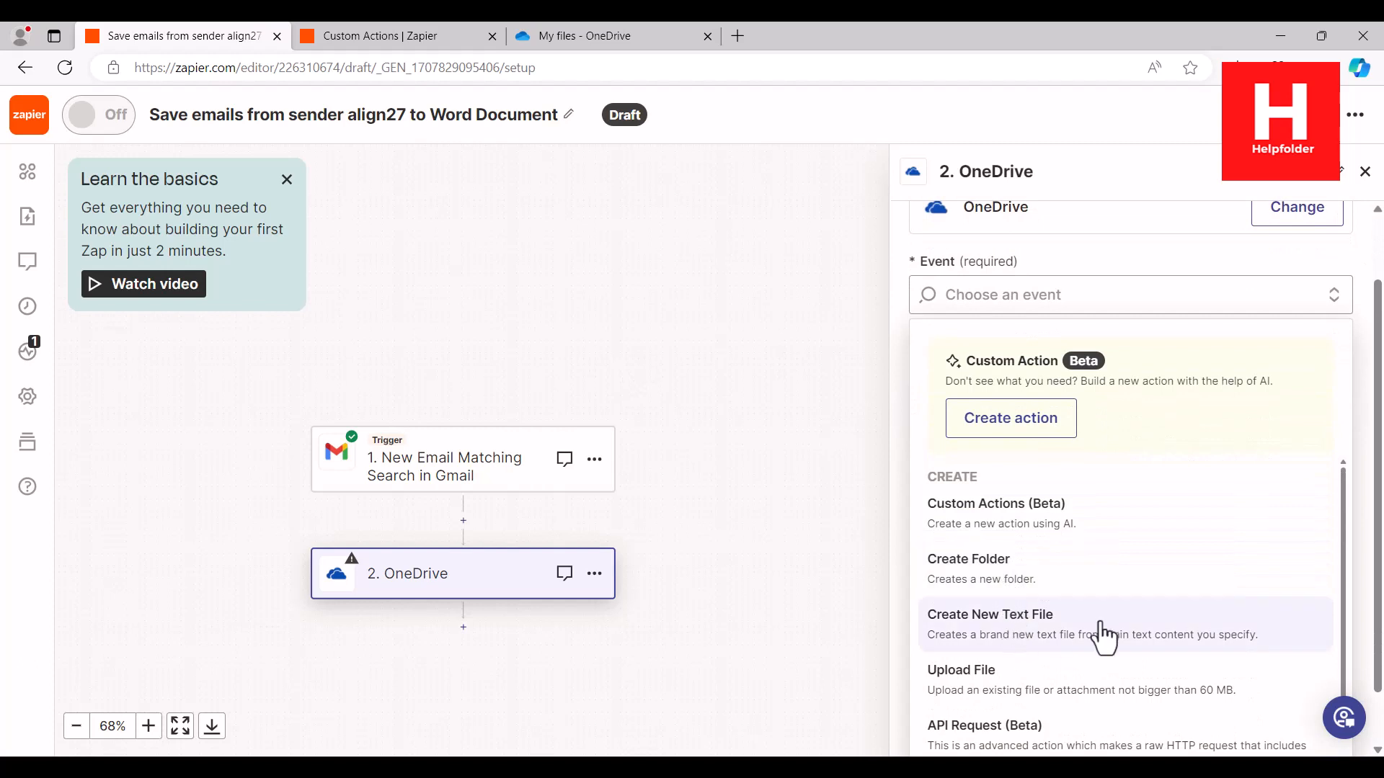
left_click(1051, 635)
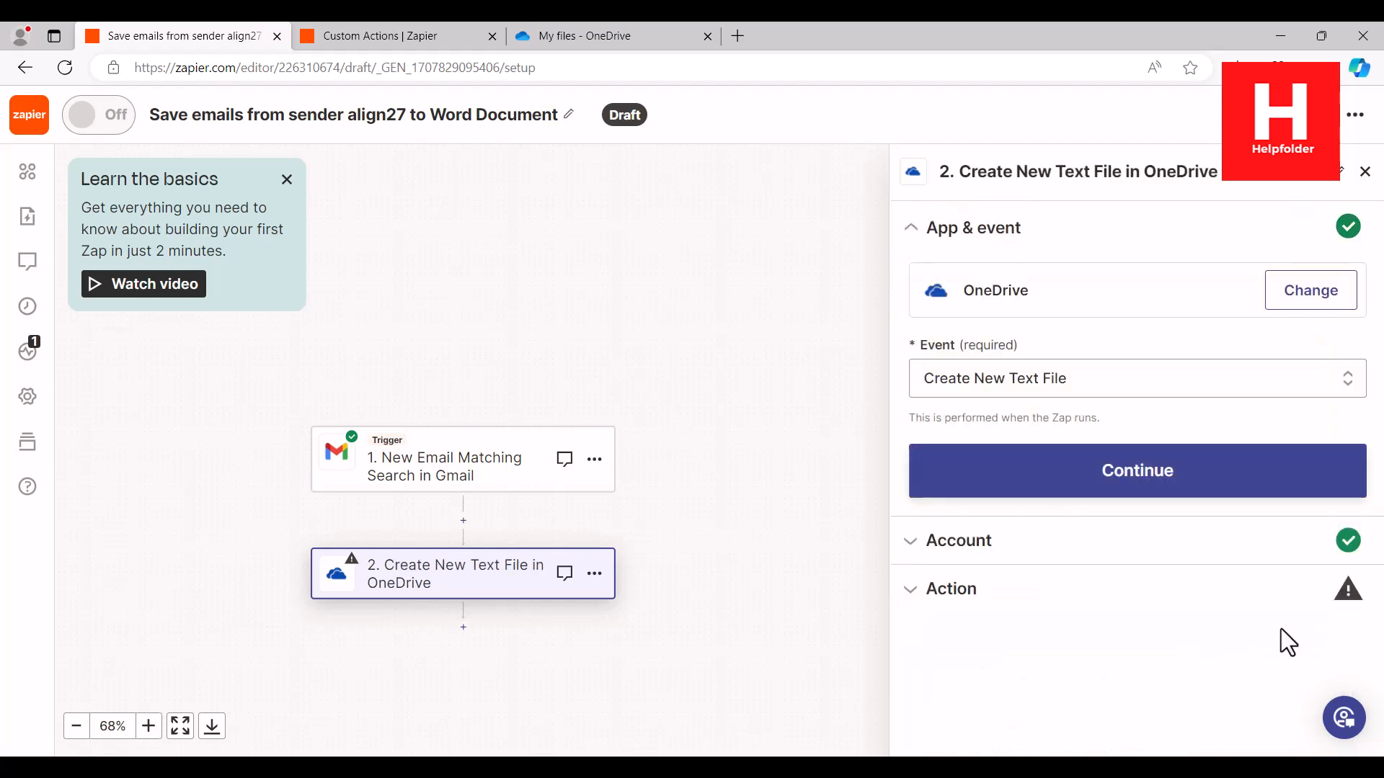
Continue with the connected OneDrive account and set the new text file's Folder to Documents.
left_click(987, 495)
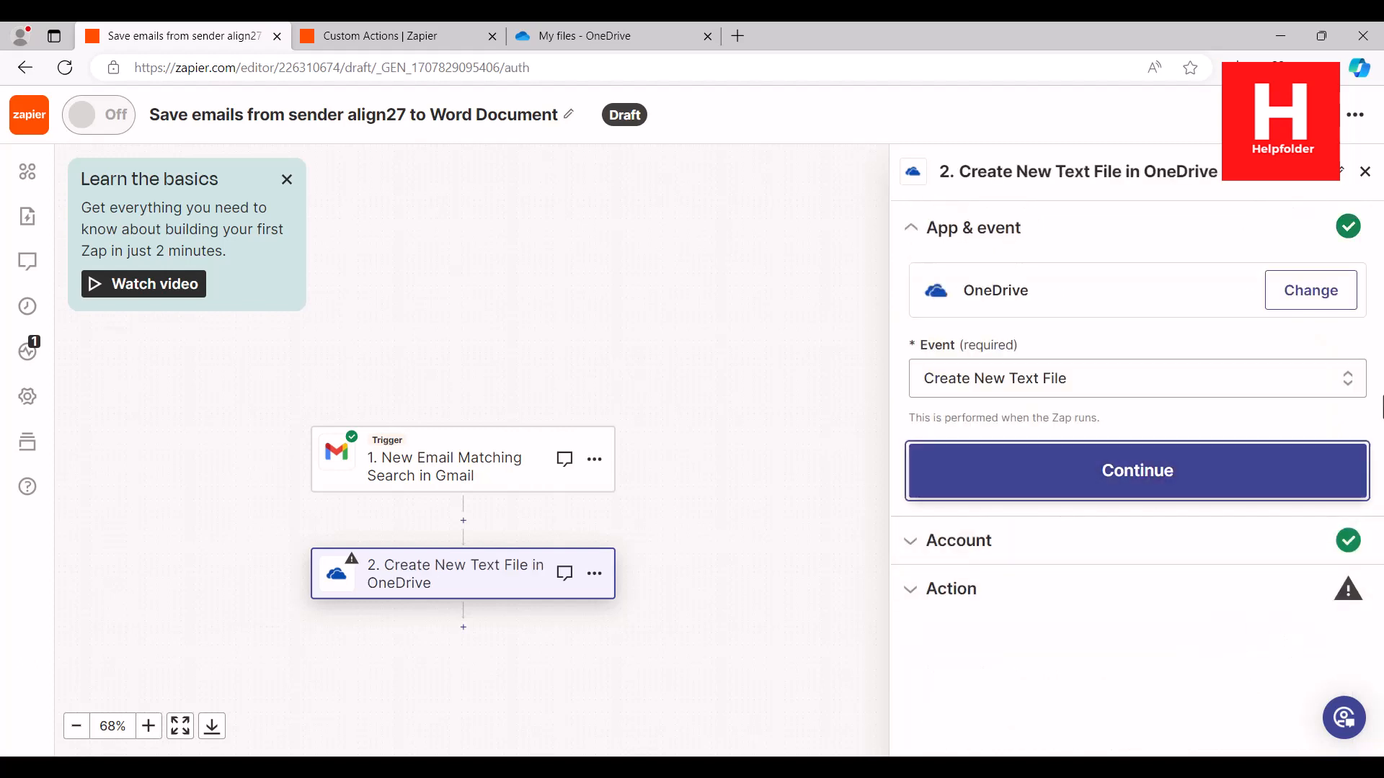
left_click(966, 524)
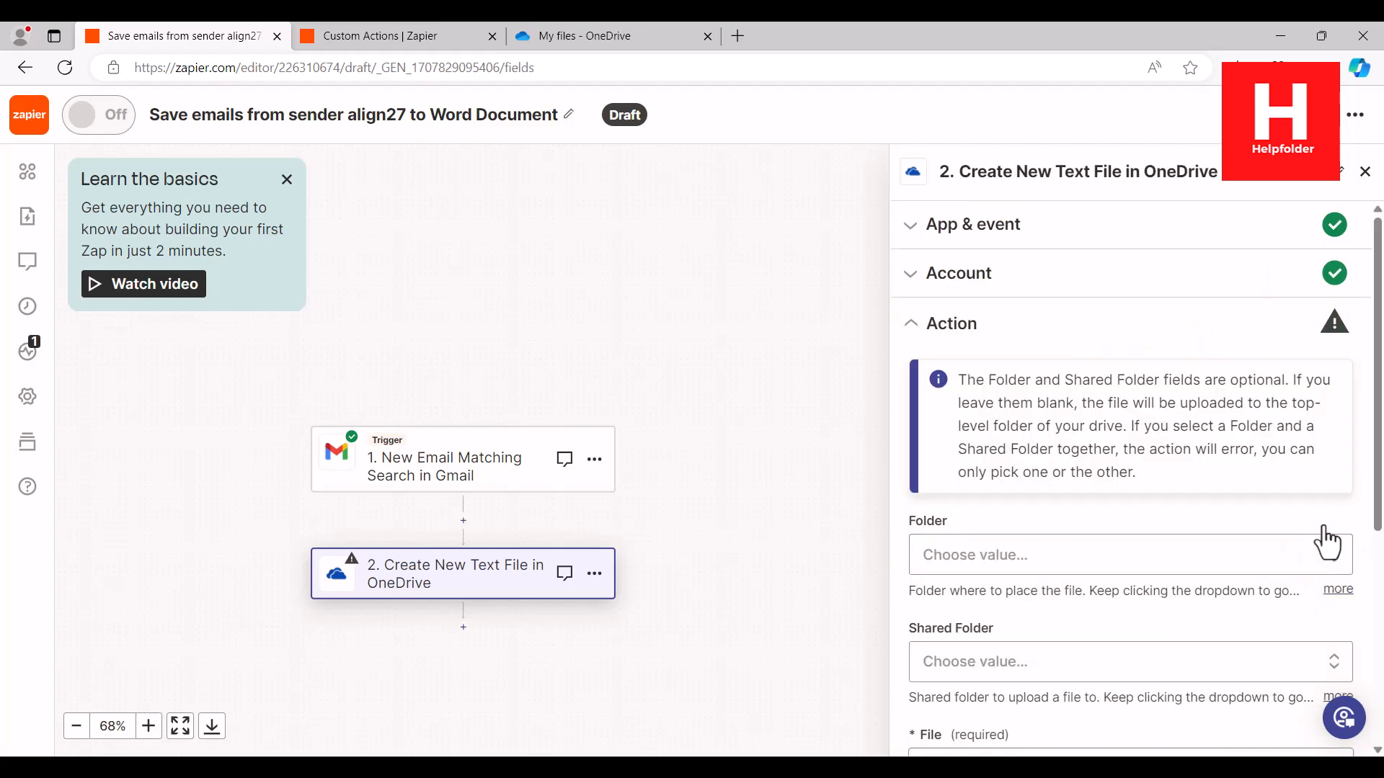
scroll(1326, 544, "down", 2)
left_click(1329, 390)
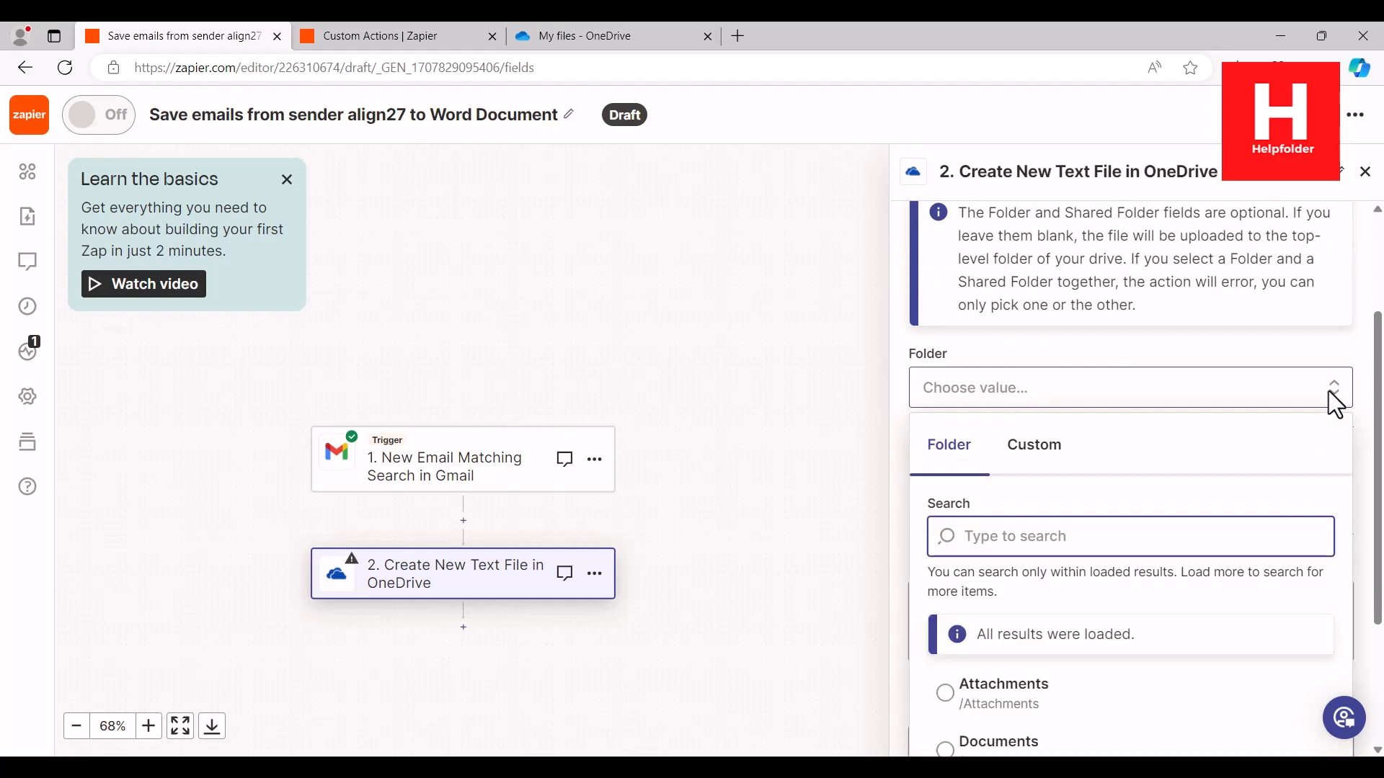
scroll(1298, 581, "down", 3)
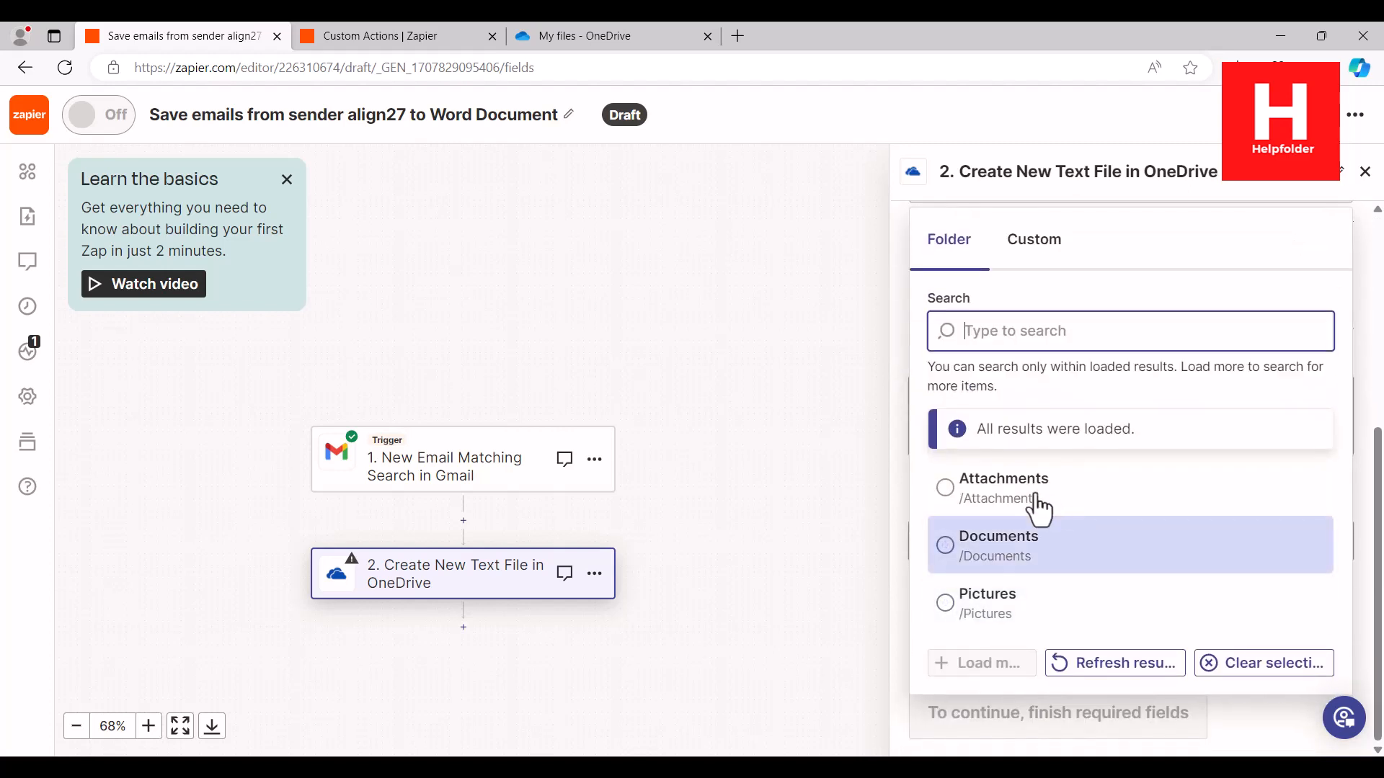
left_click(941, 555)
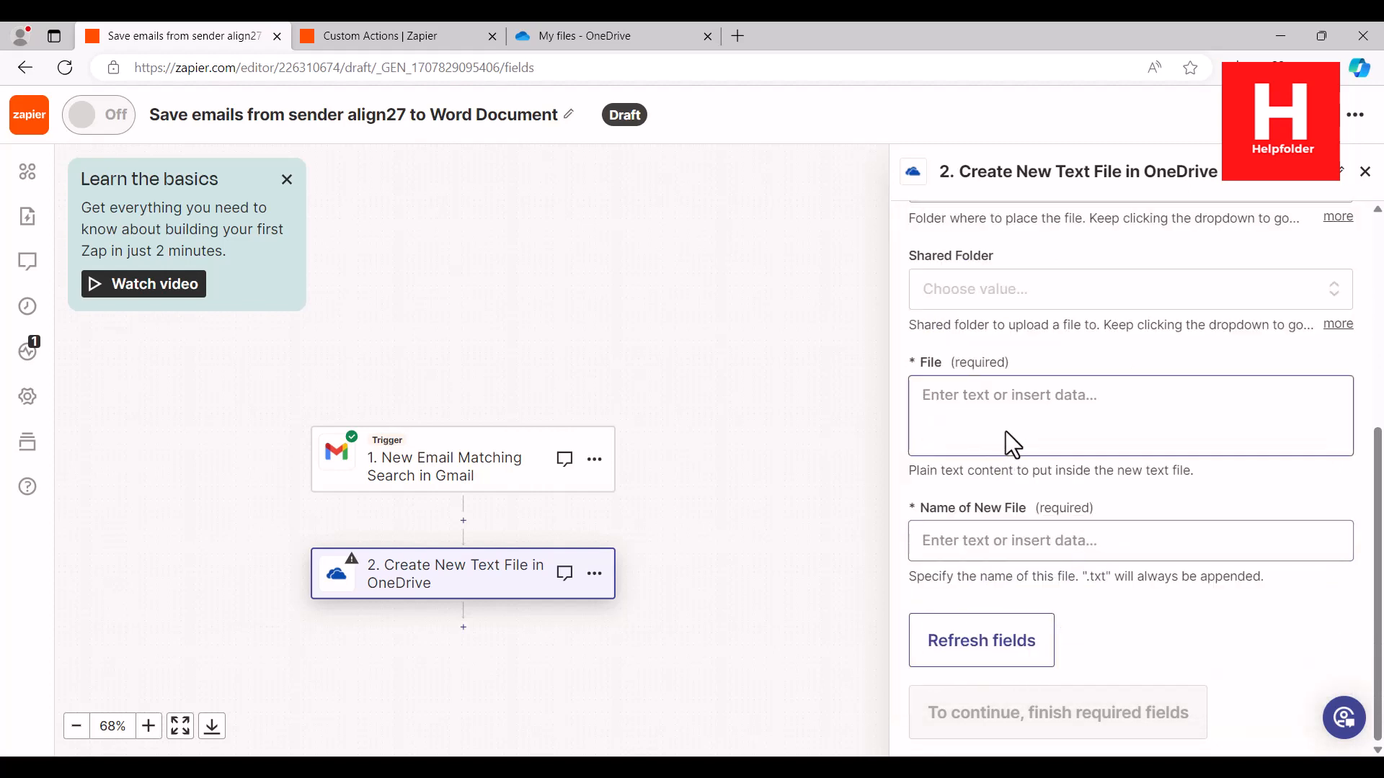
scroll(1220, 321, "up", 2)
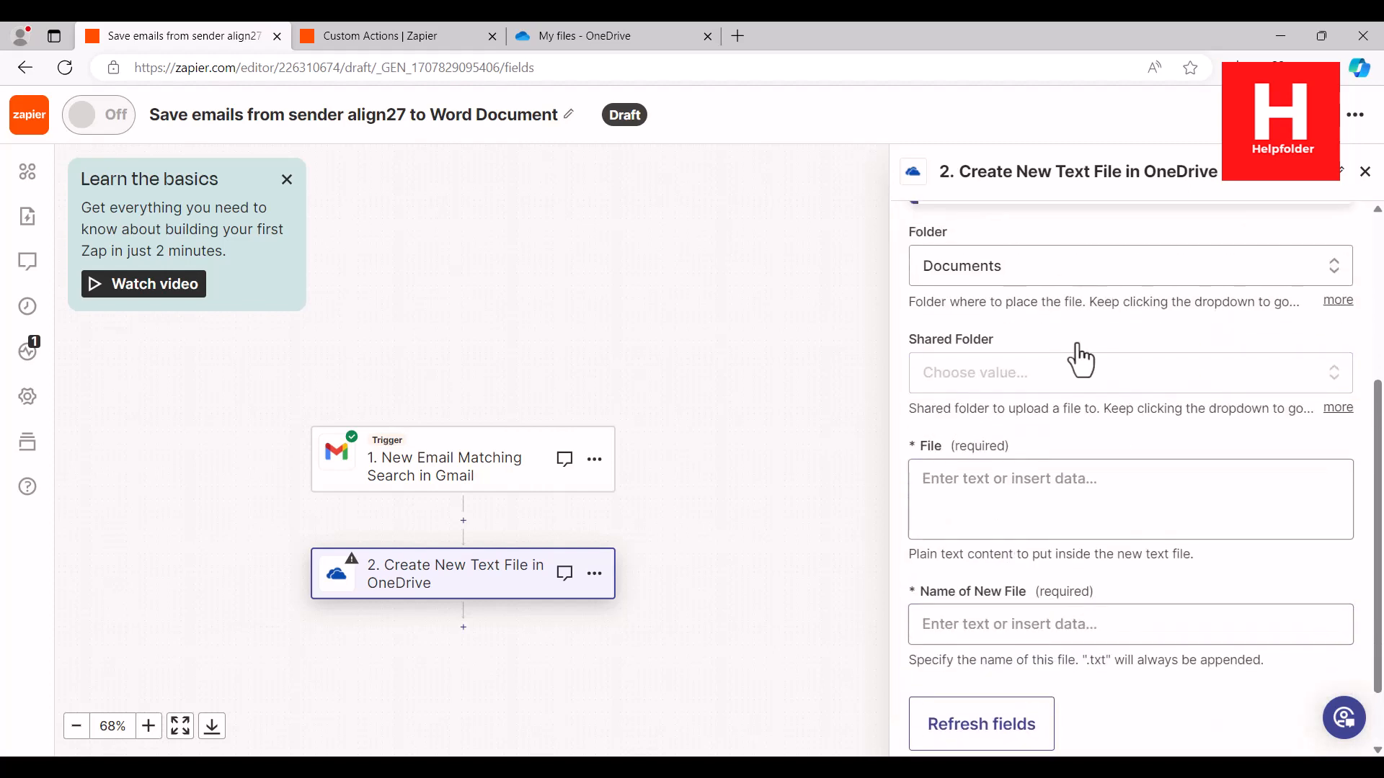
Insert the Gmail trigger's Body Html field as the File content of the new text file.
left_click(1060, 469)
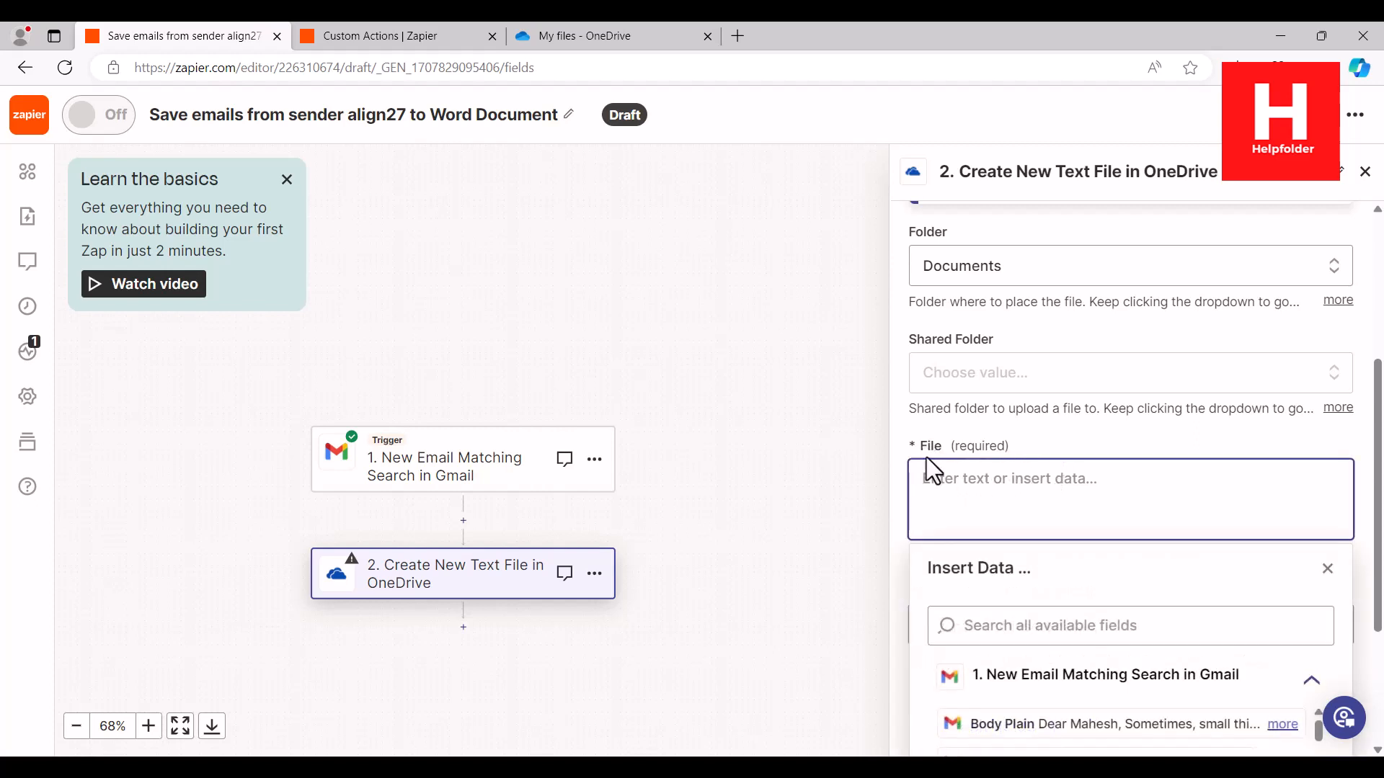
scroll(1109, 484, "down", 2)
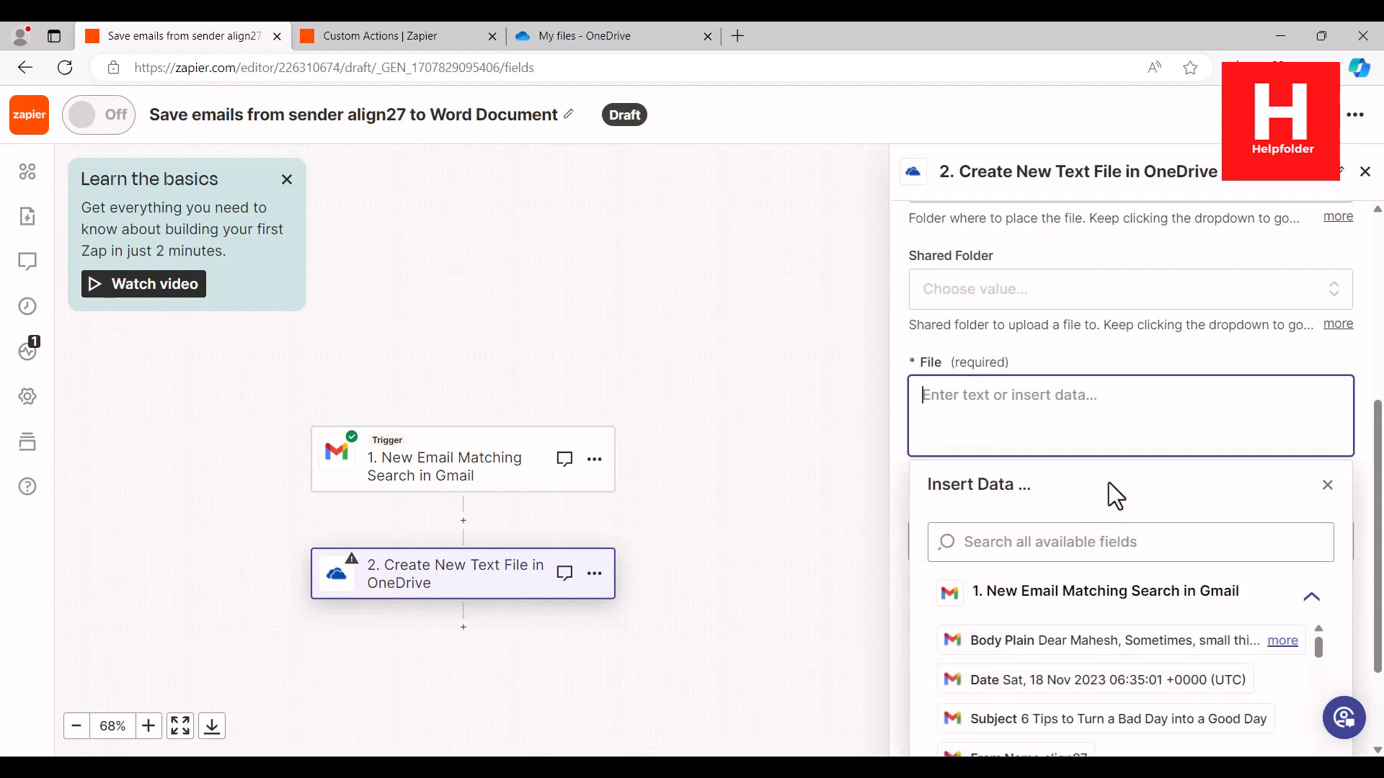
scroll(1113, 492, "down", 2)
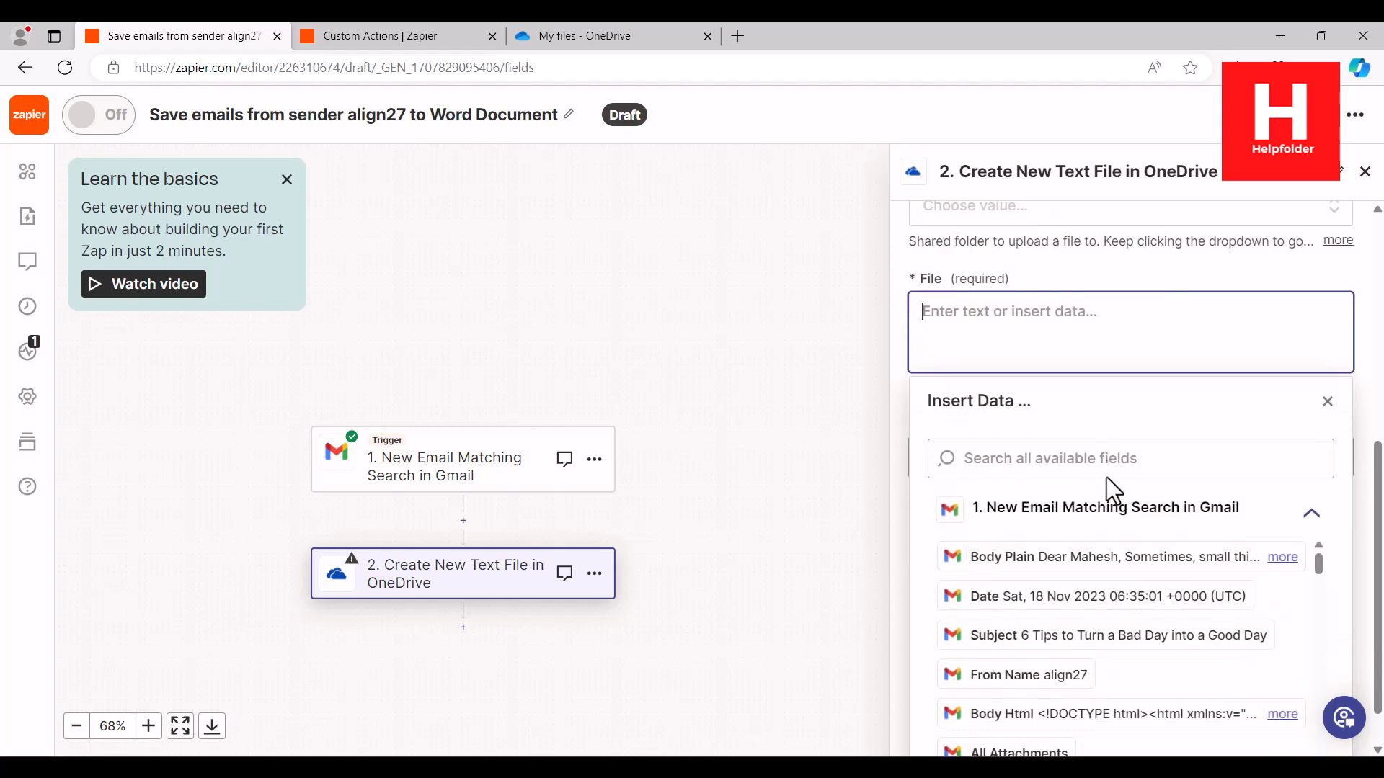
scroll(1037, 631, "down", 2)
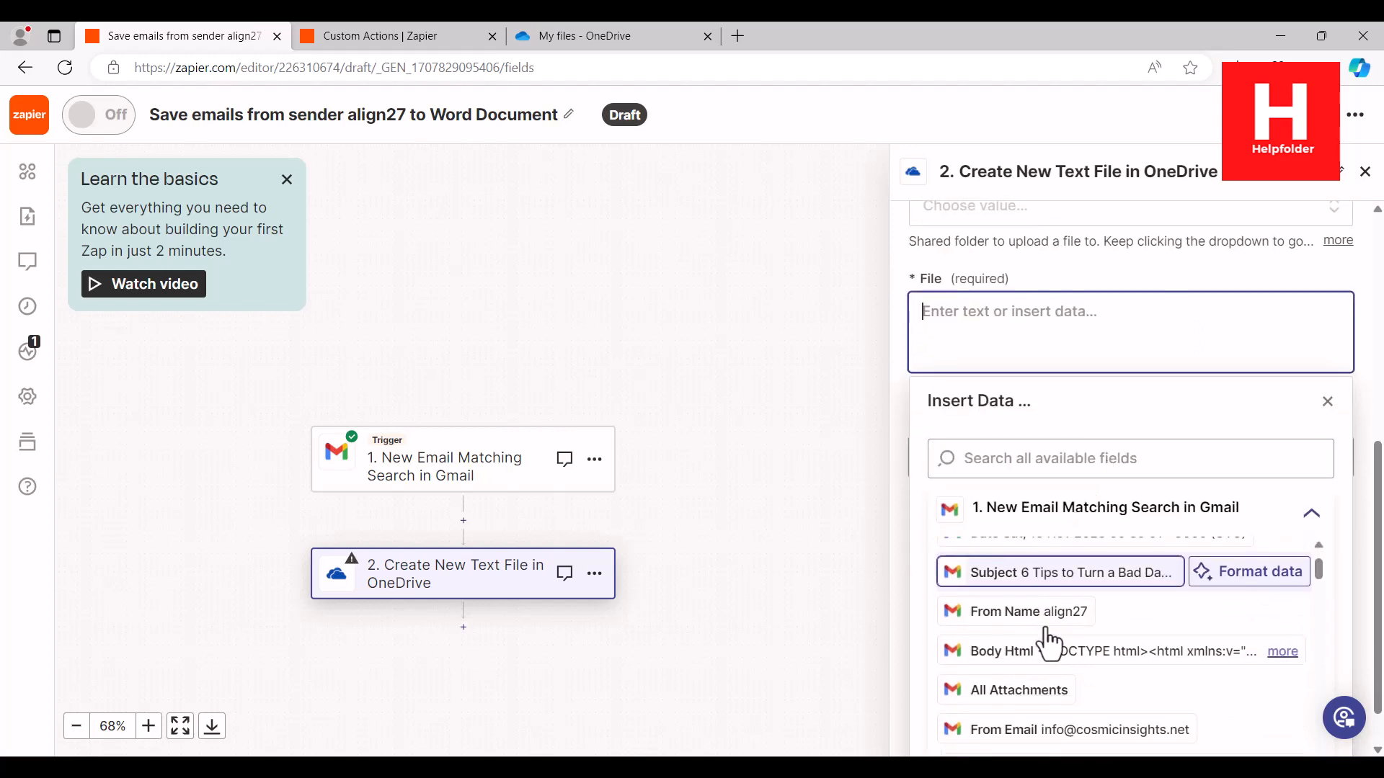
left_click(1009, 645)
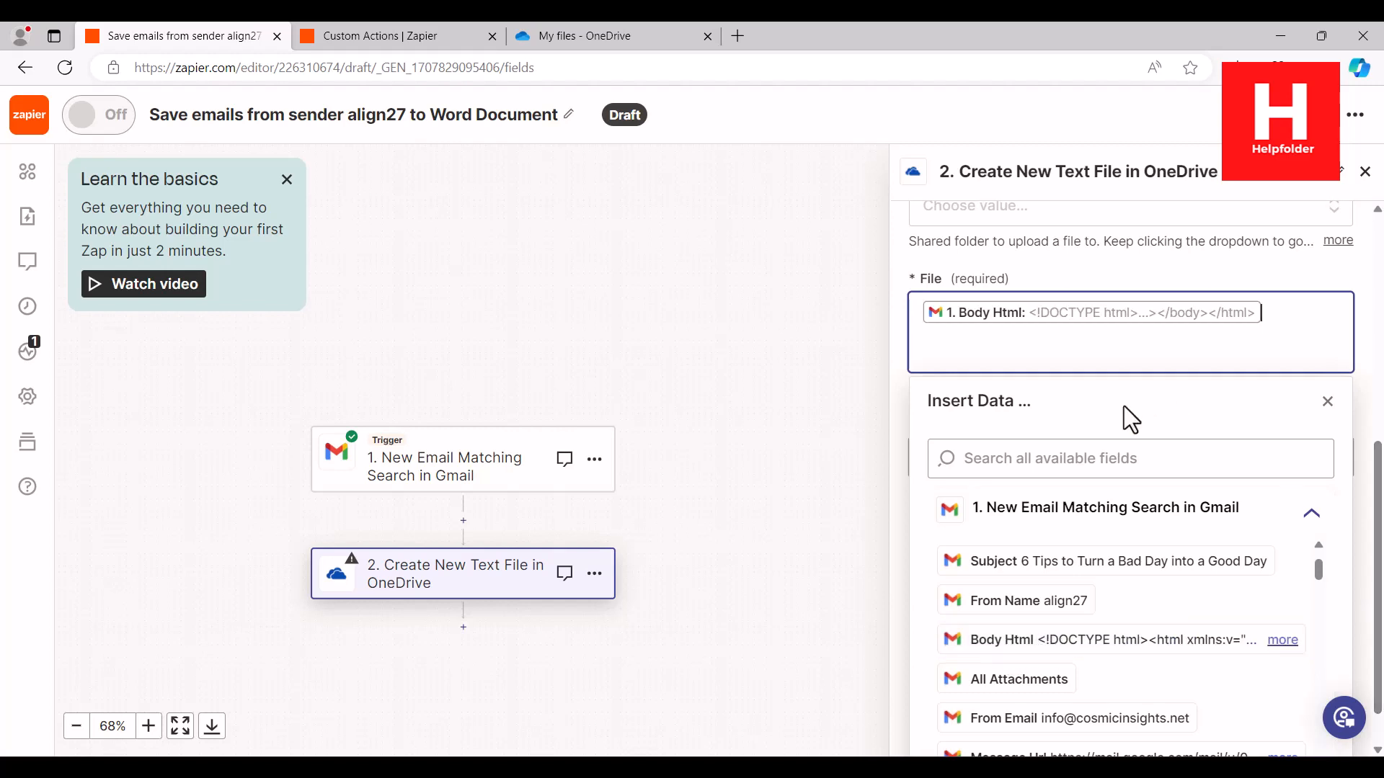
left_click(899, 382)
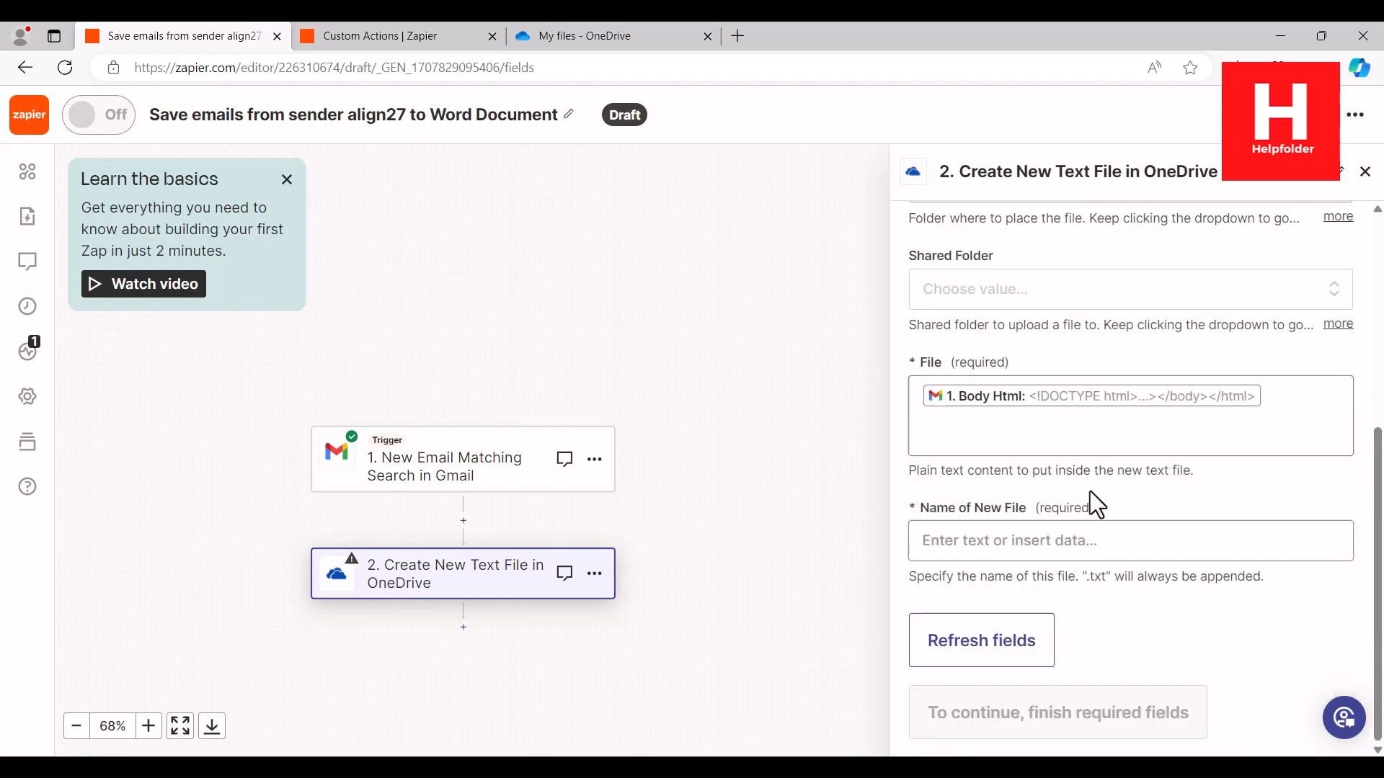
Set the Name of New File to newfile.
left_click(1046, 539)
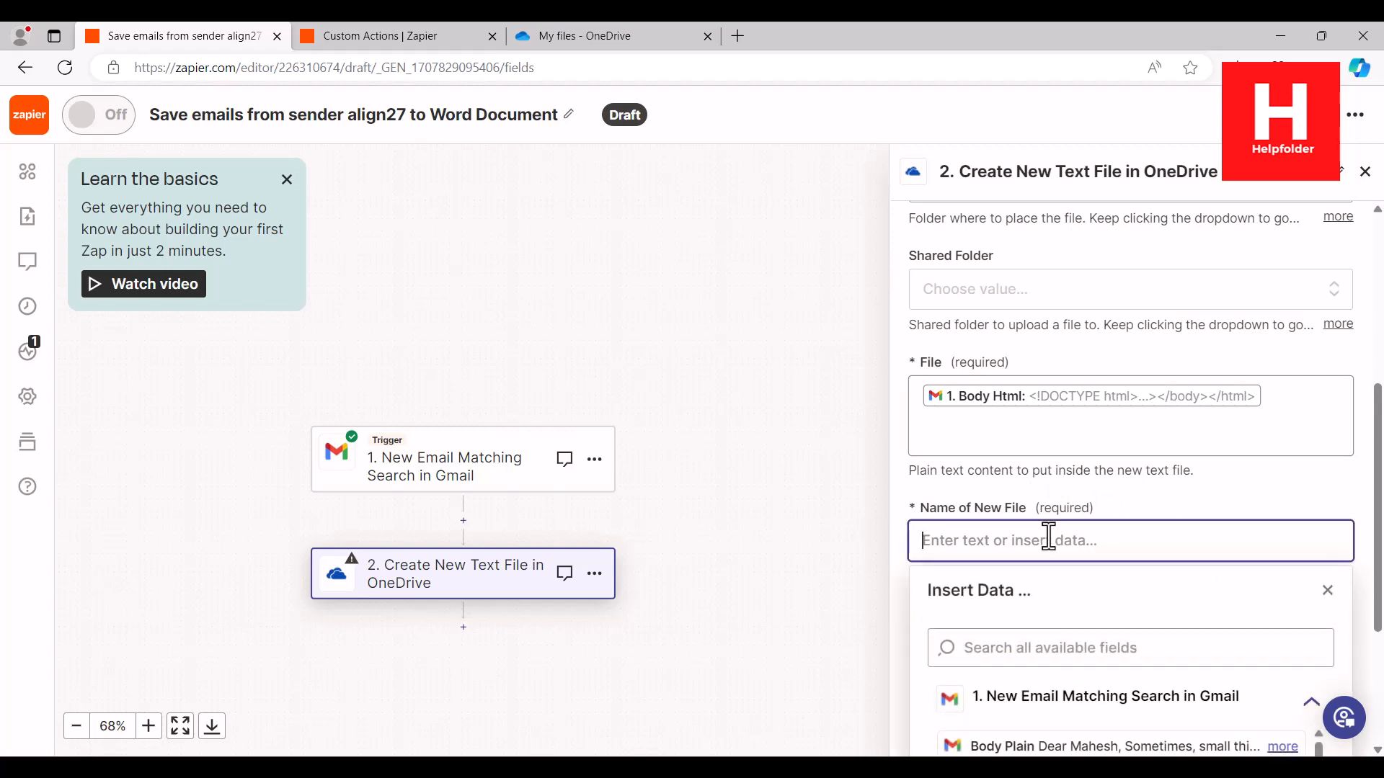
type("newfile")
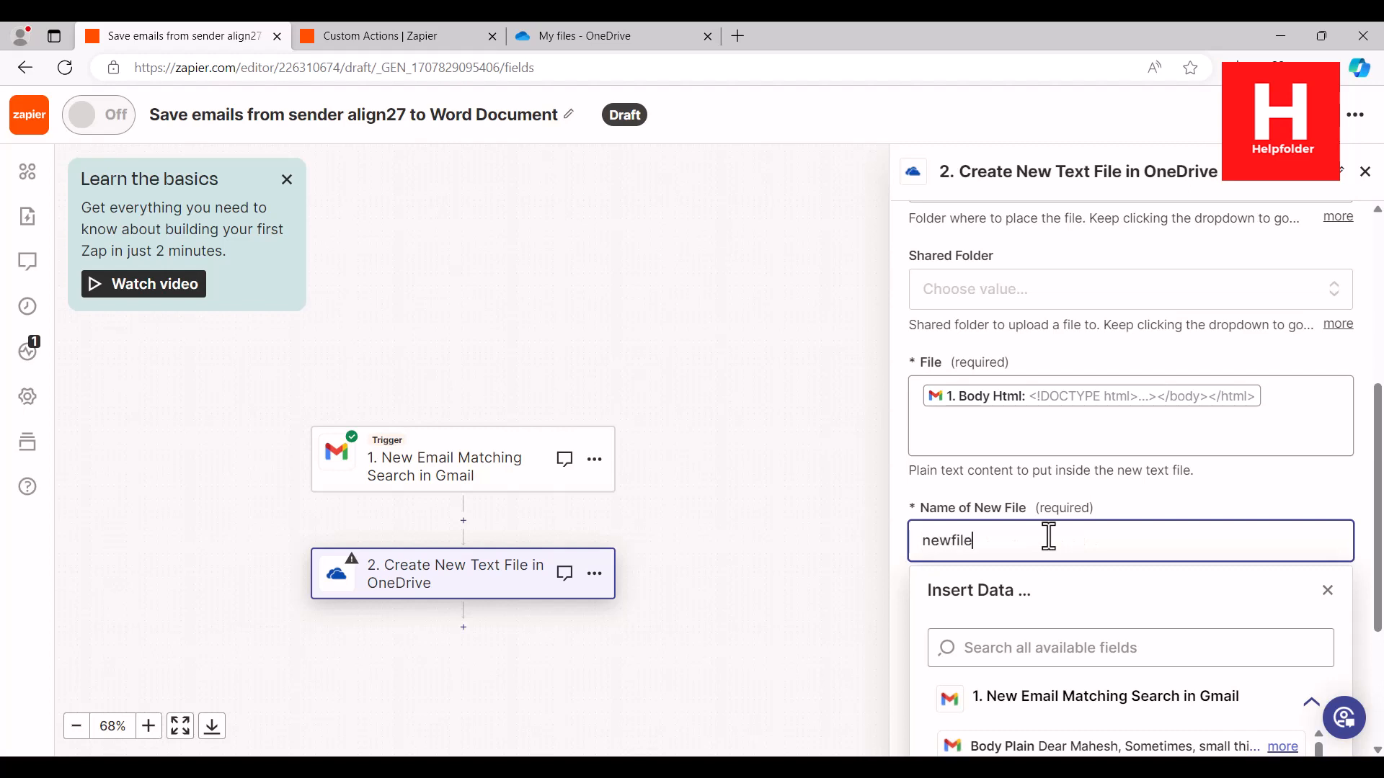
left_click(929, 495)
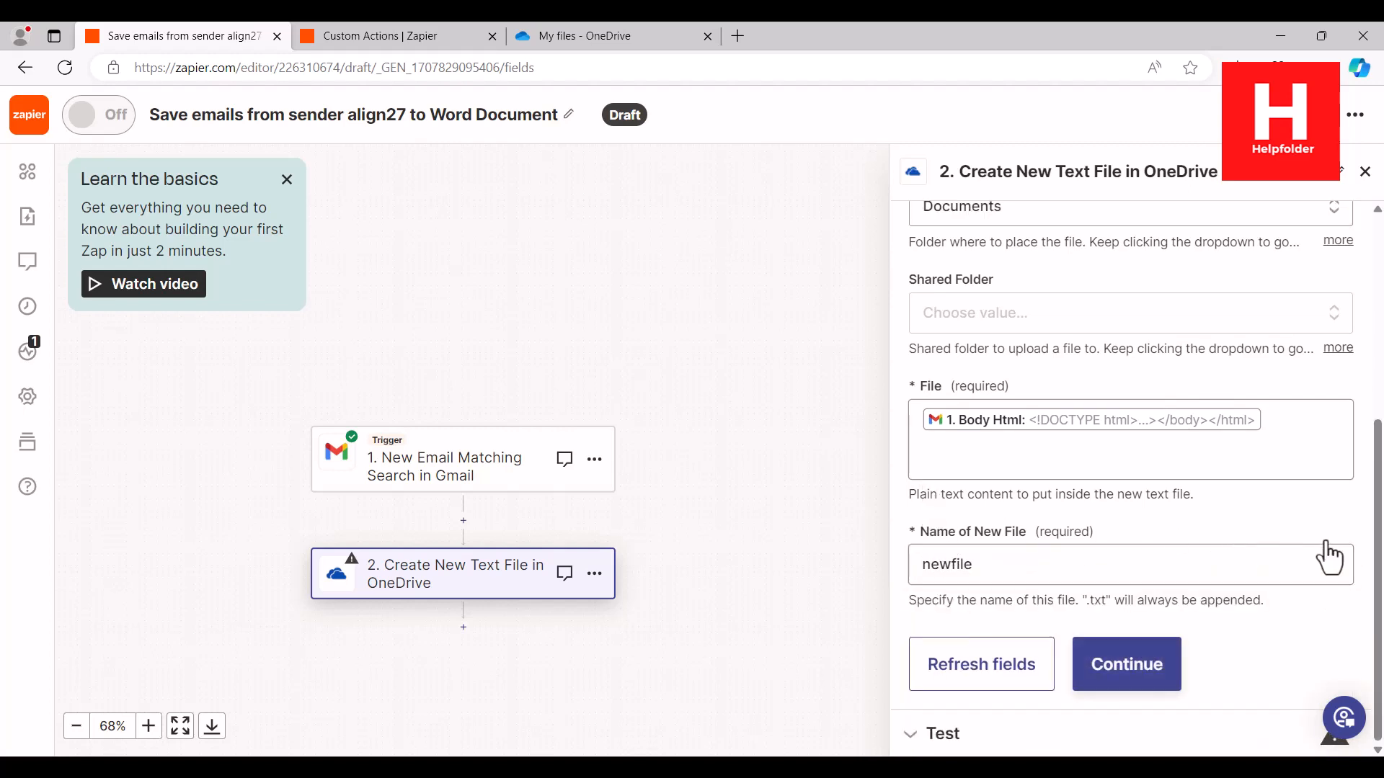
scroll(1313, 516, "up", 1)
scroll(1312, 502, "up", 1)
scroll(1313, 503, "down", 2)
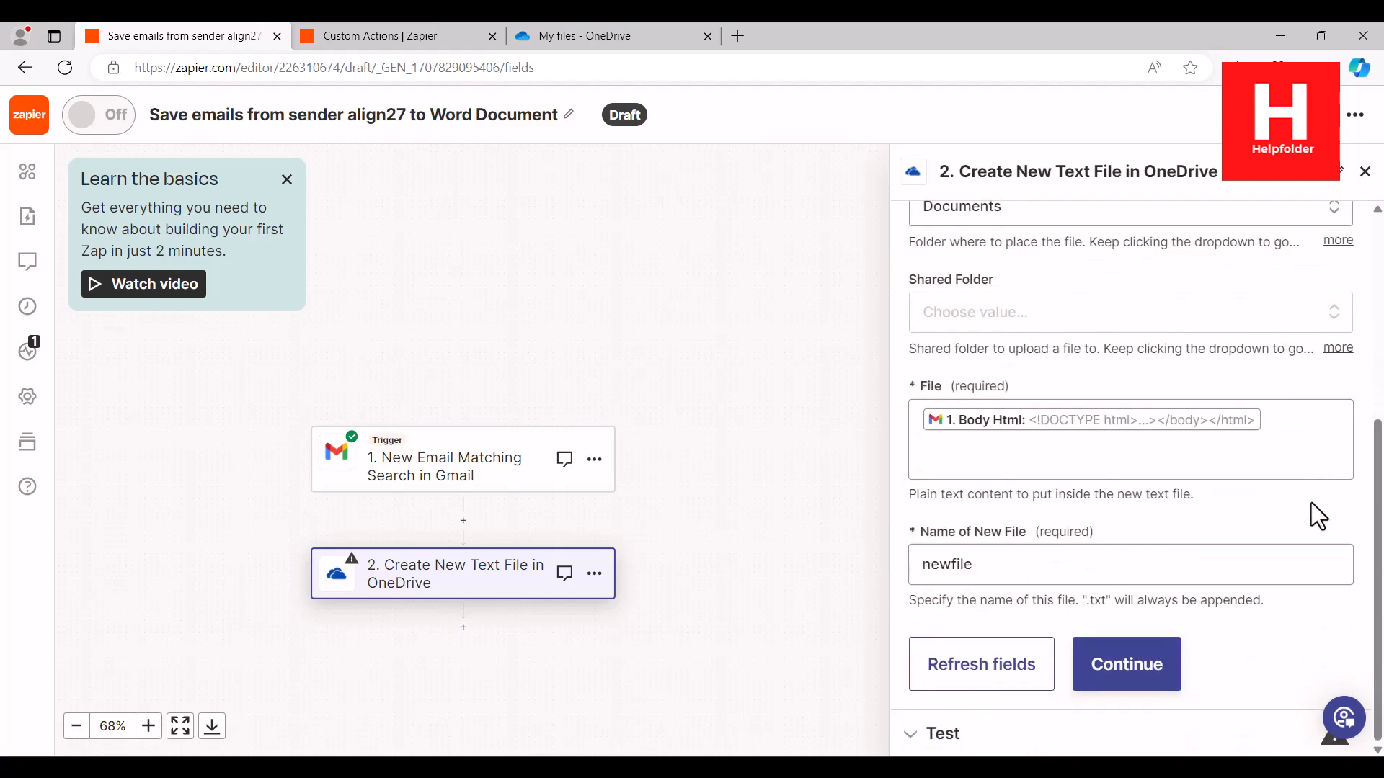
Continue to the test of the Create New Text File step, run it, and troubleshoot the error.
left_click(1130, 690)
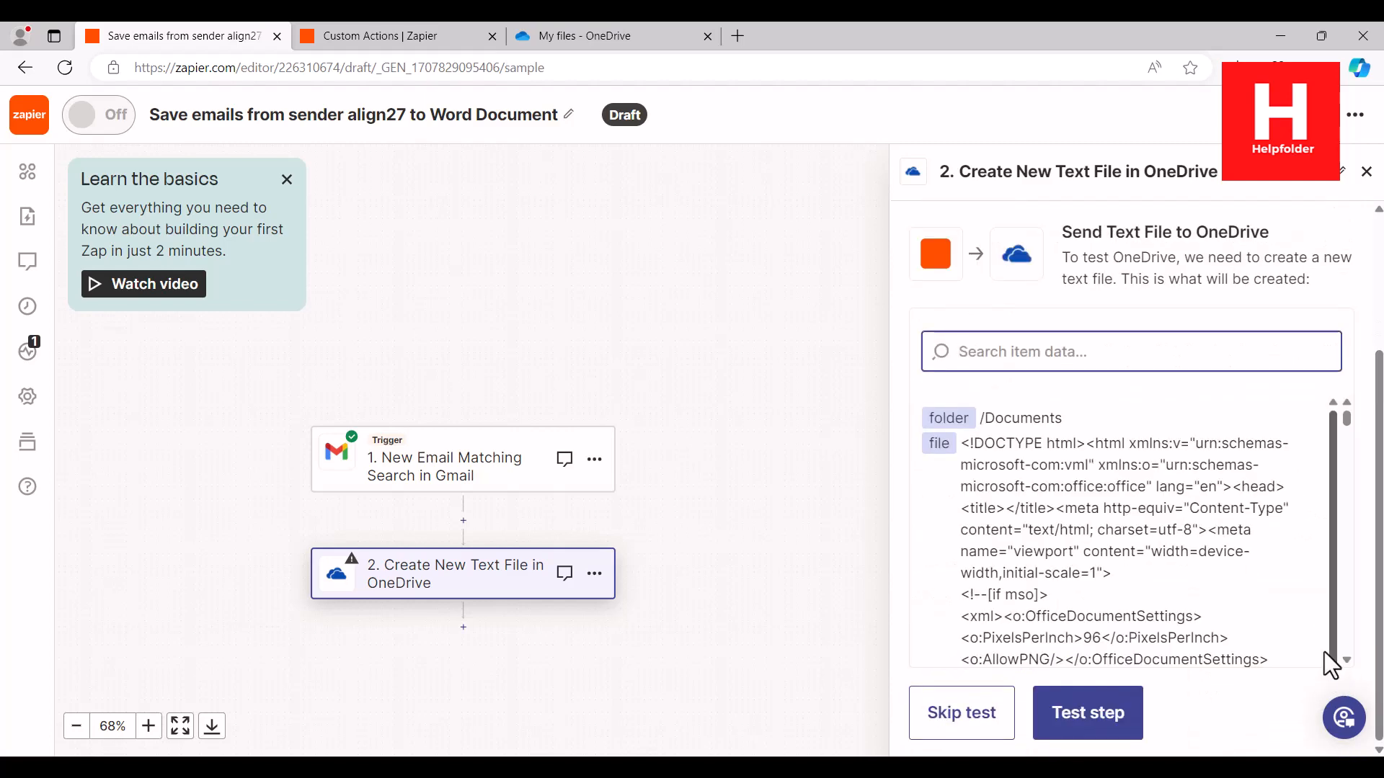
left_click(1099, 741)
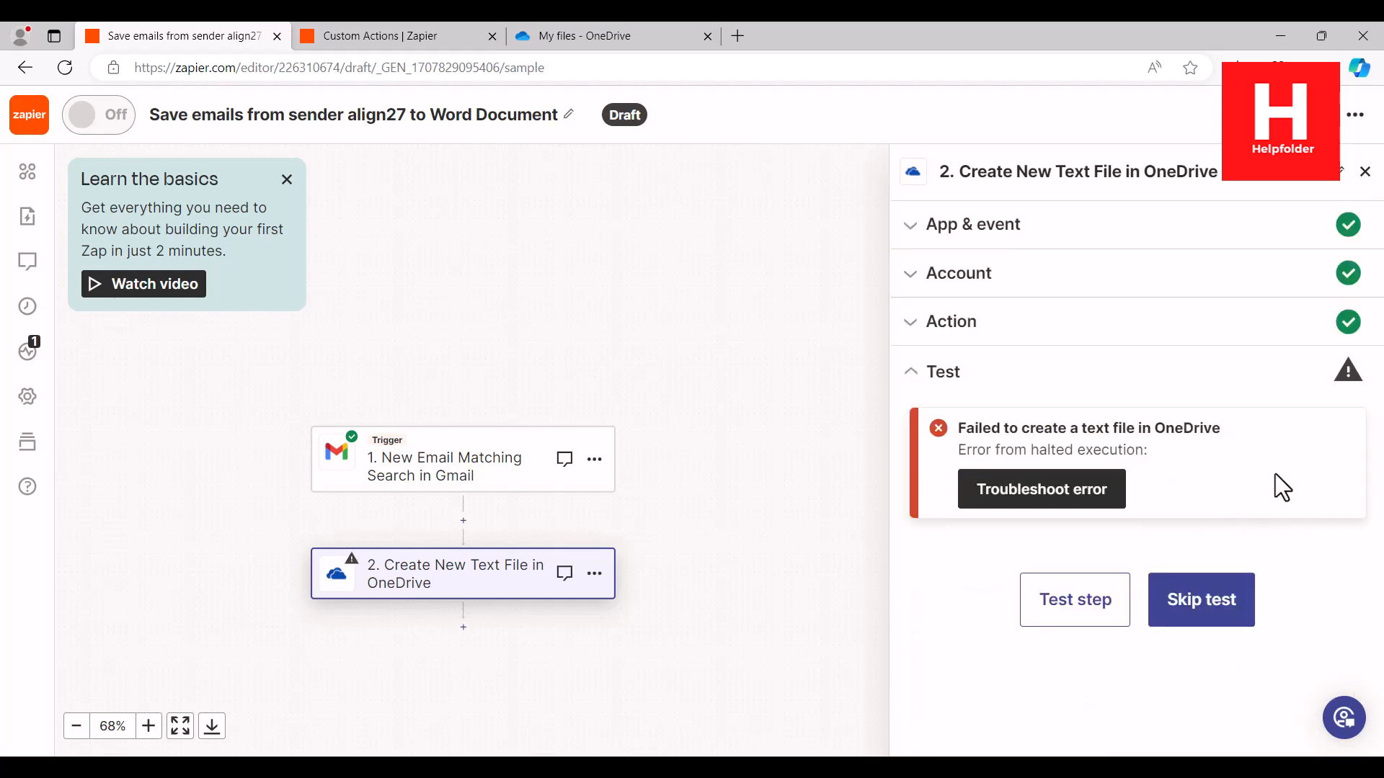
left_click_drag(1005, 448, 1169, 448)
left_click(1130, 503)
left_click(1118, 597)
Reopen the action settings and replace the File content with the Gmail From Name and Subject fields.
left_click(1116, 342)
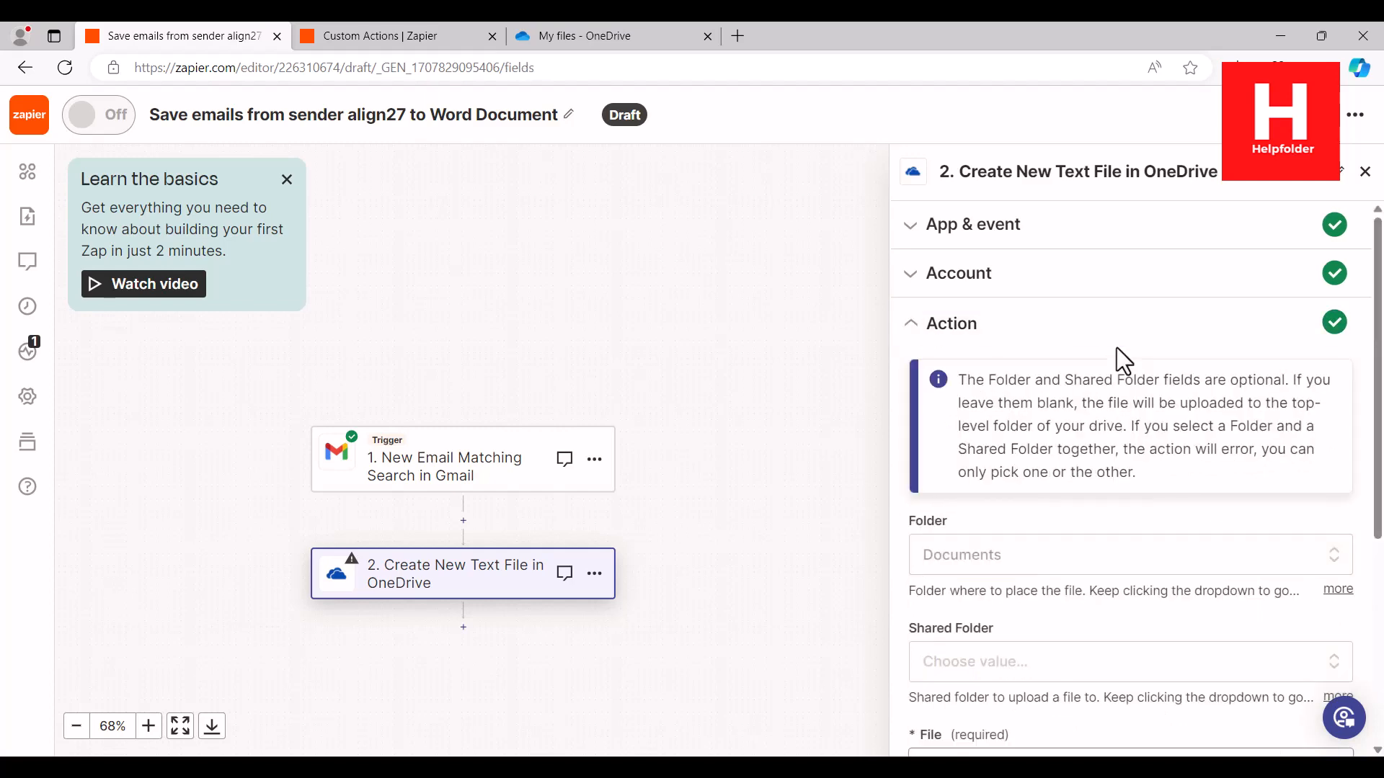
scroll(1223, 640, "down", 1)
scroll(1223, 640, "down", 4)
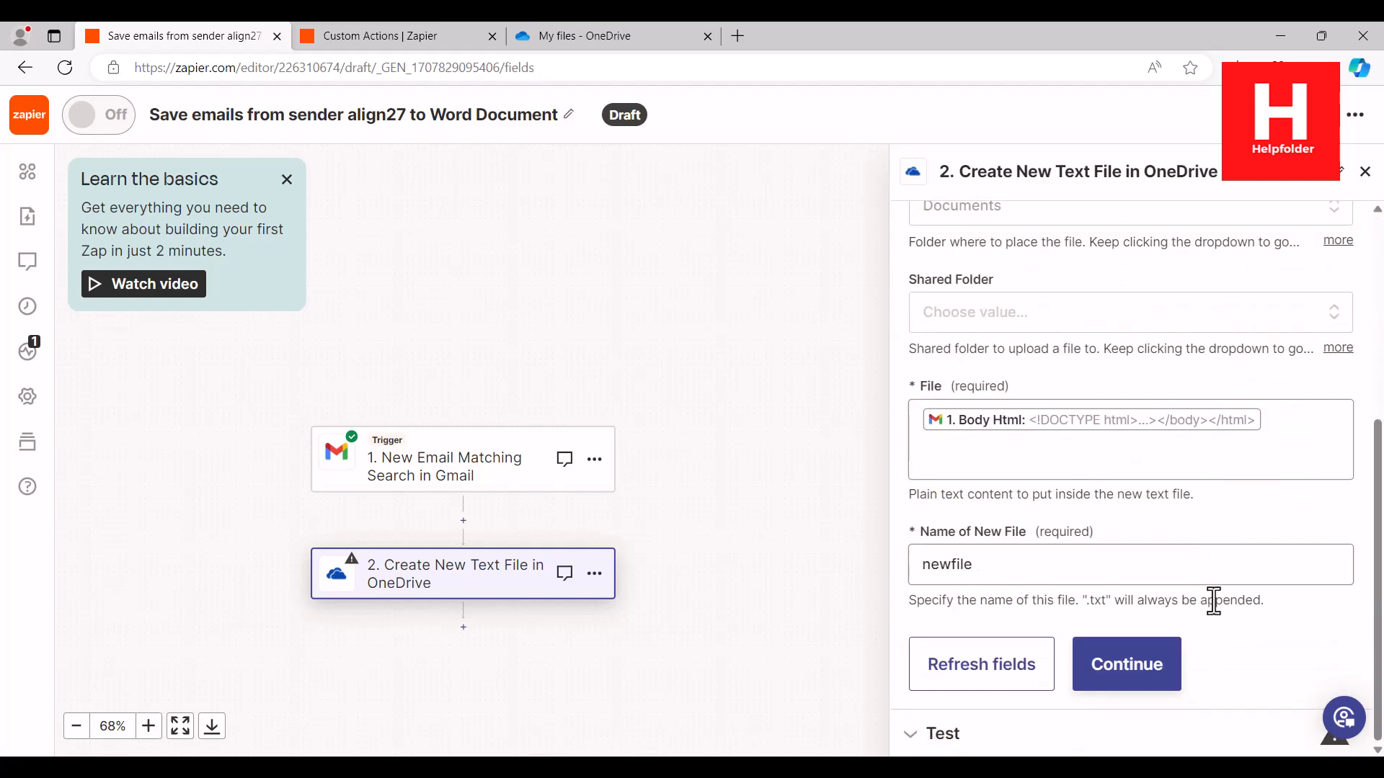
left_click(1287, 423)
key("BackSpace")
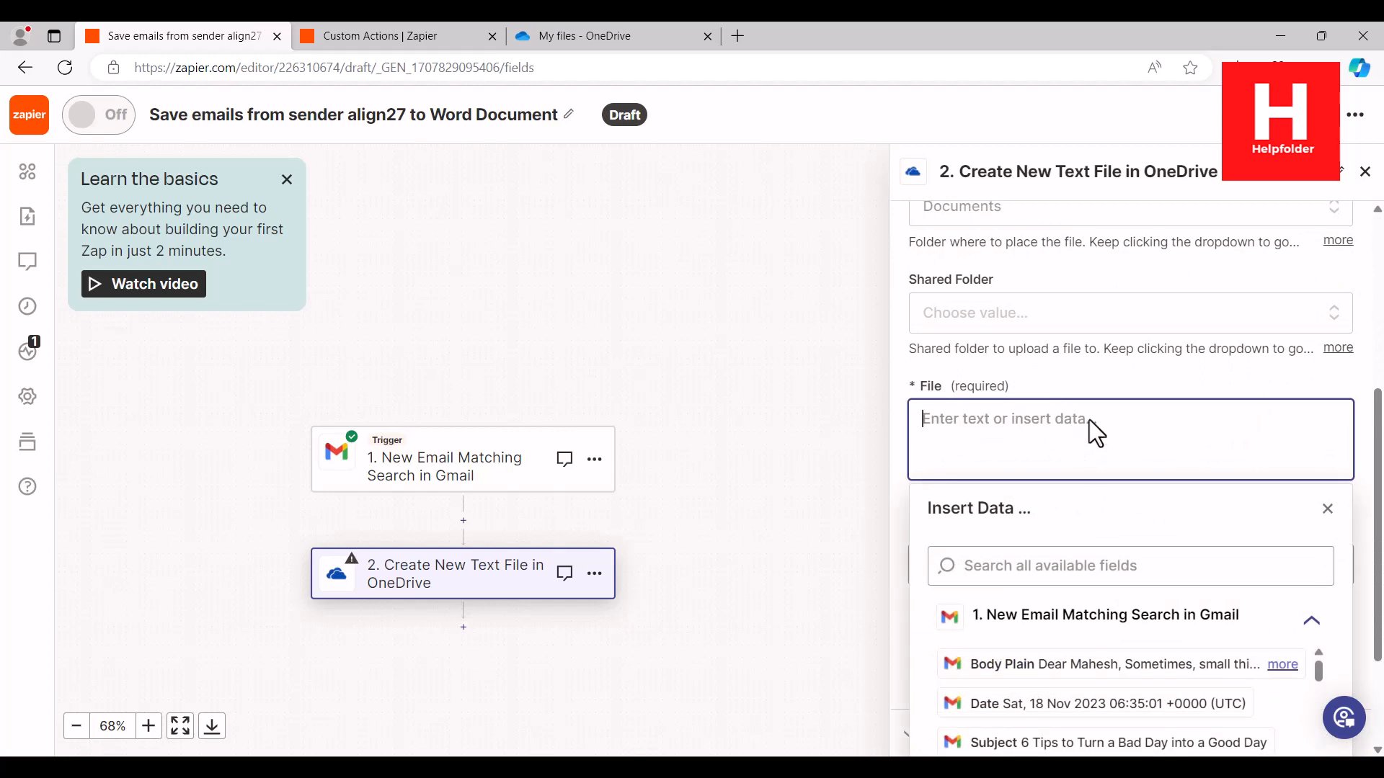
left_click(1062, 427)
scroll(1059, 657, "down", 2)
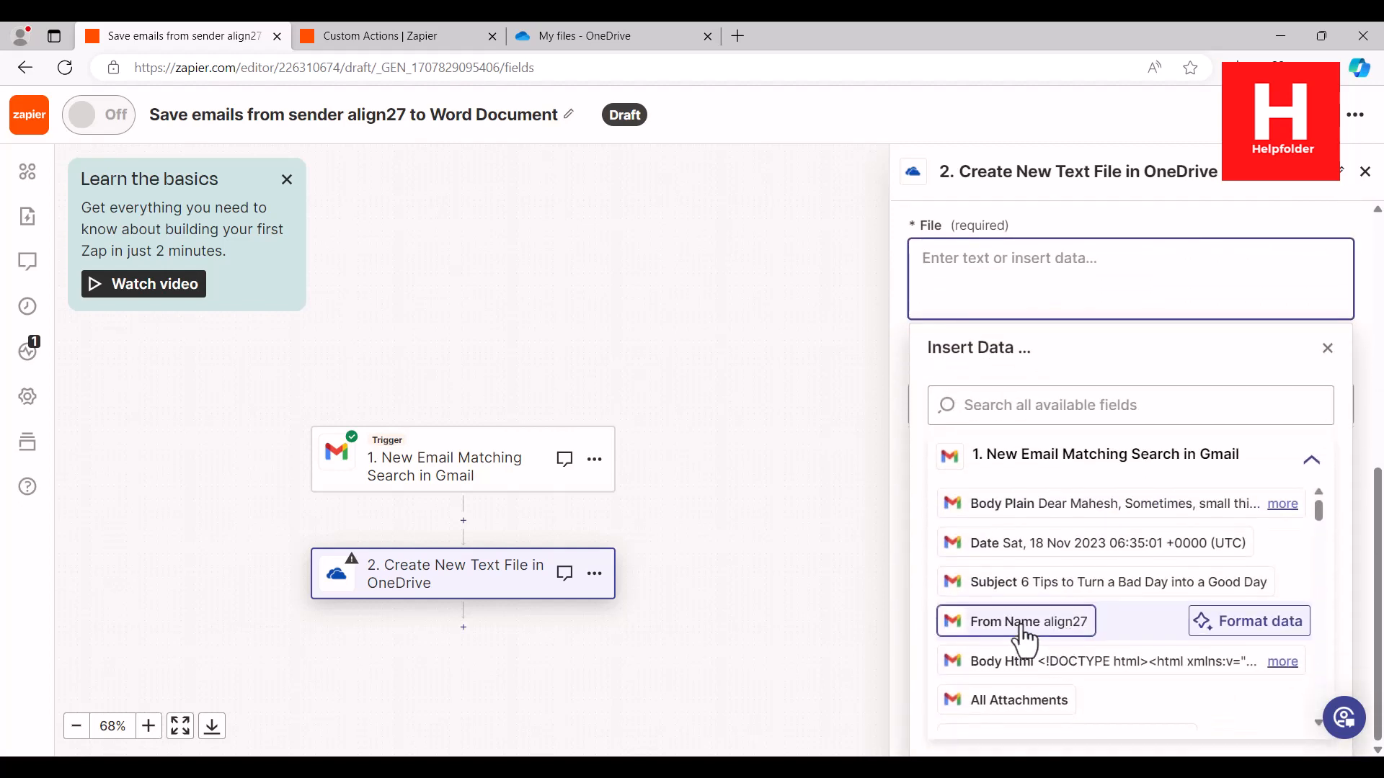
left_click(1021, 629)
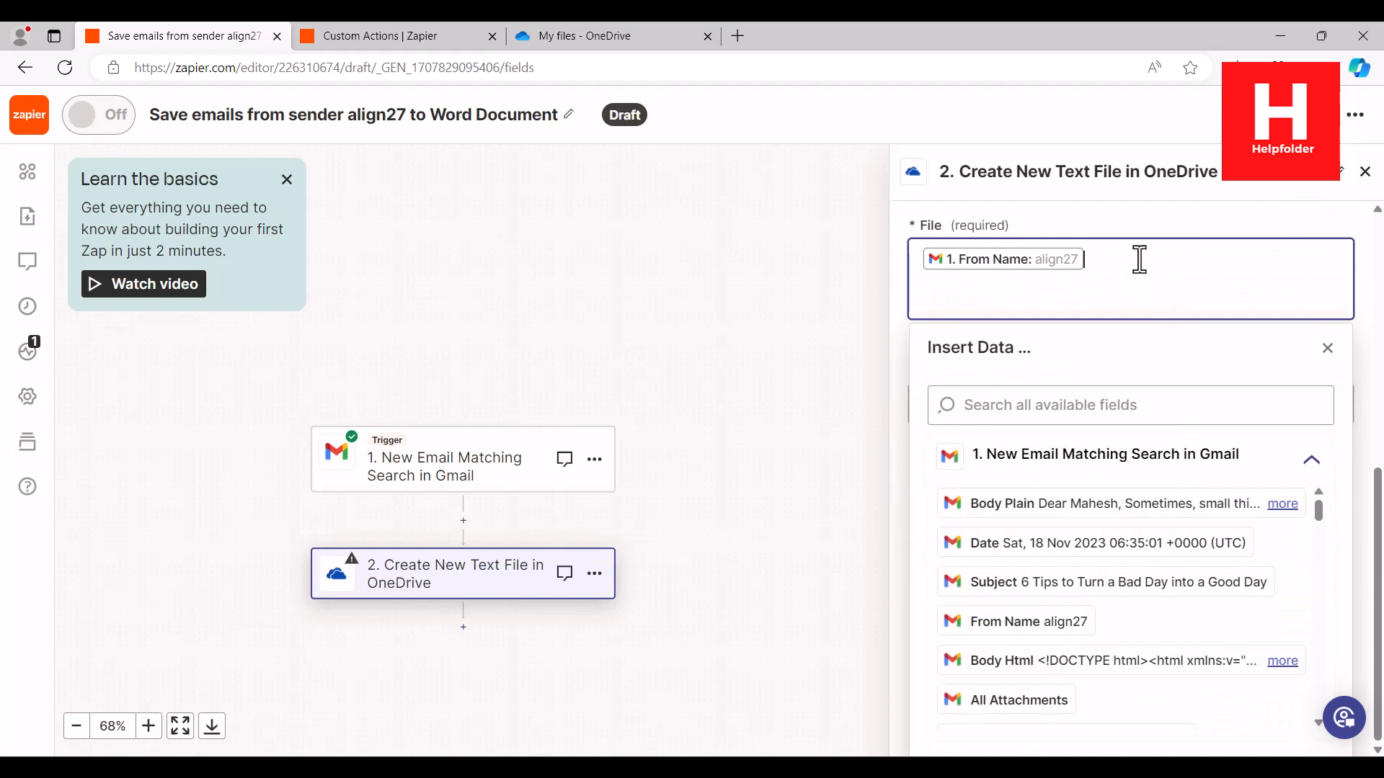
left_click(991, 583)
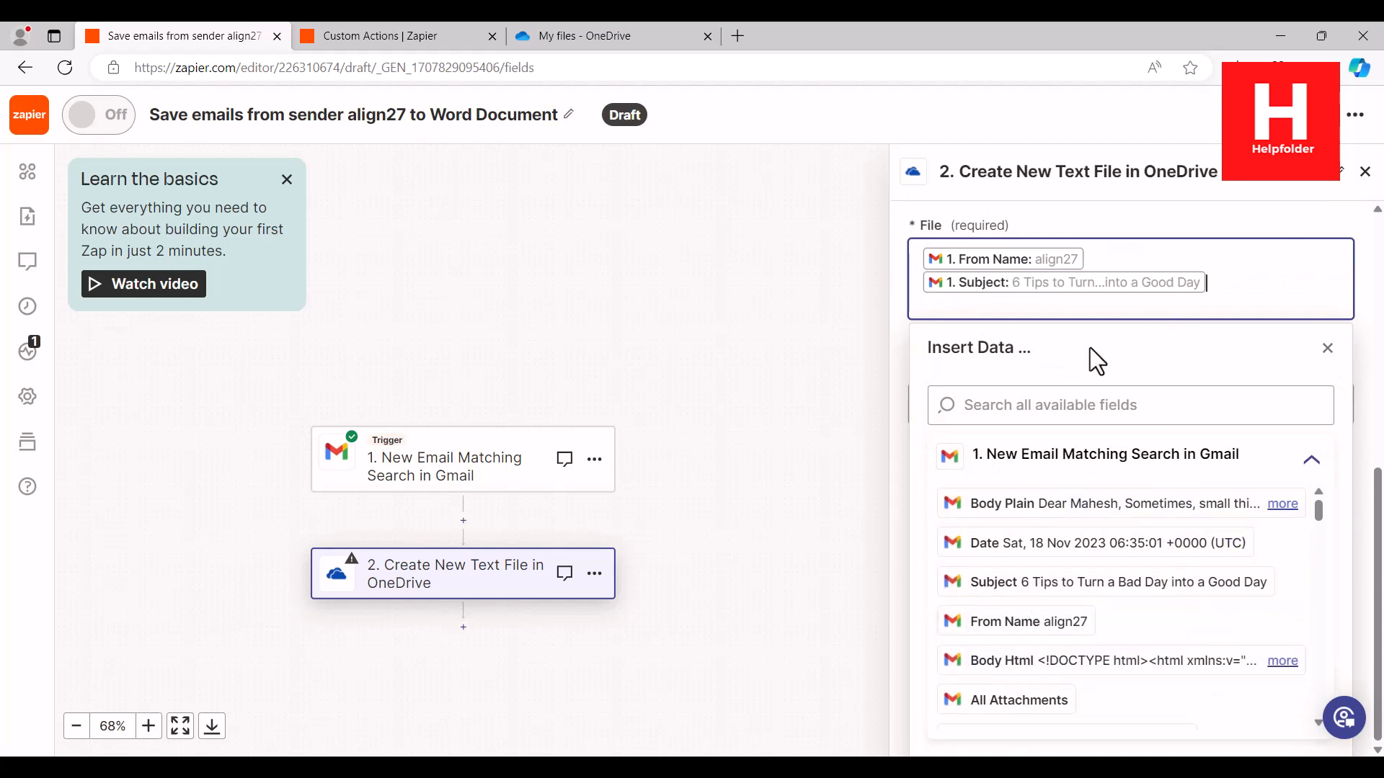
left_click(1095, 238)
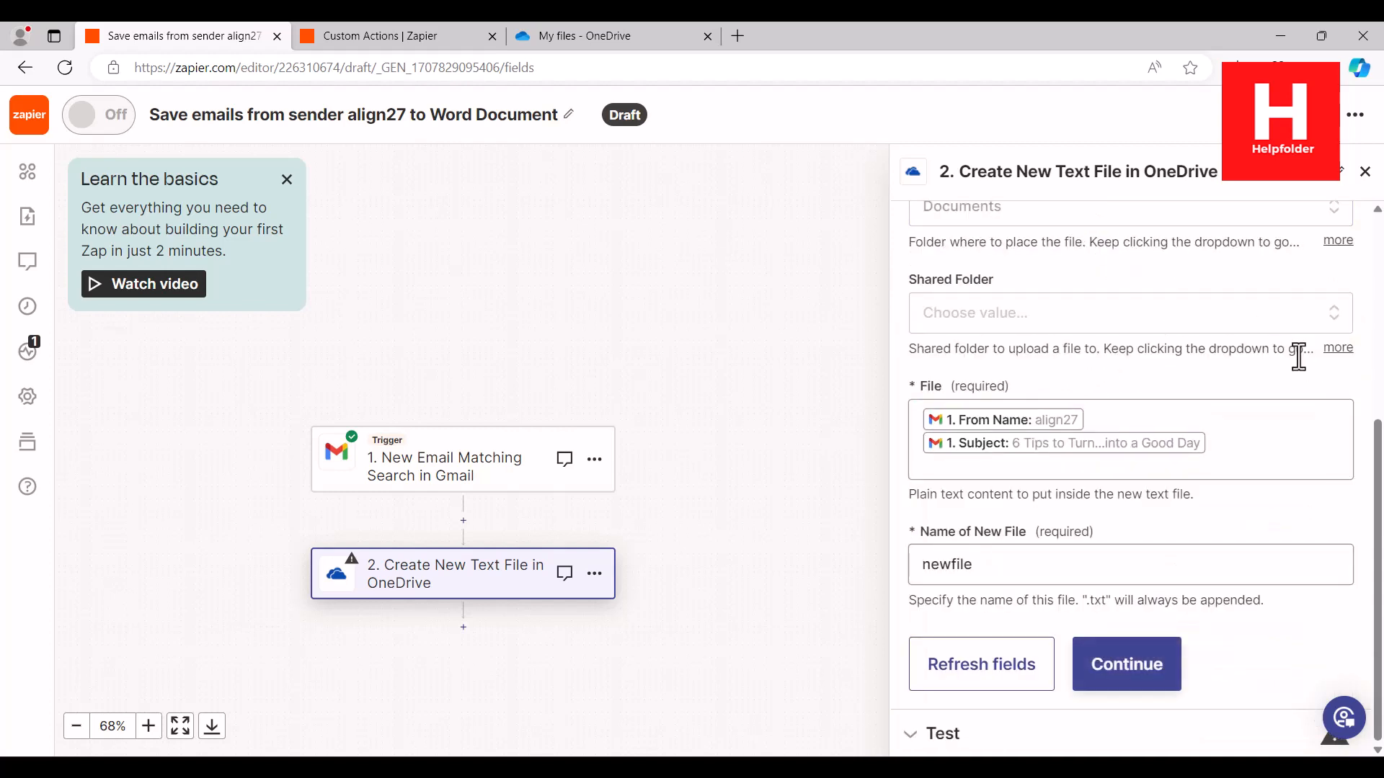
Test the OneDrive step with the revised content, then skip the action test and confirm skipping it.
left_click(1168, 678)
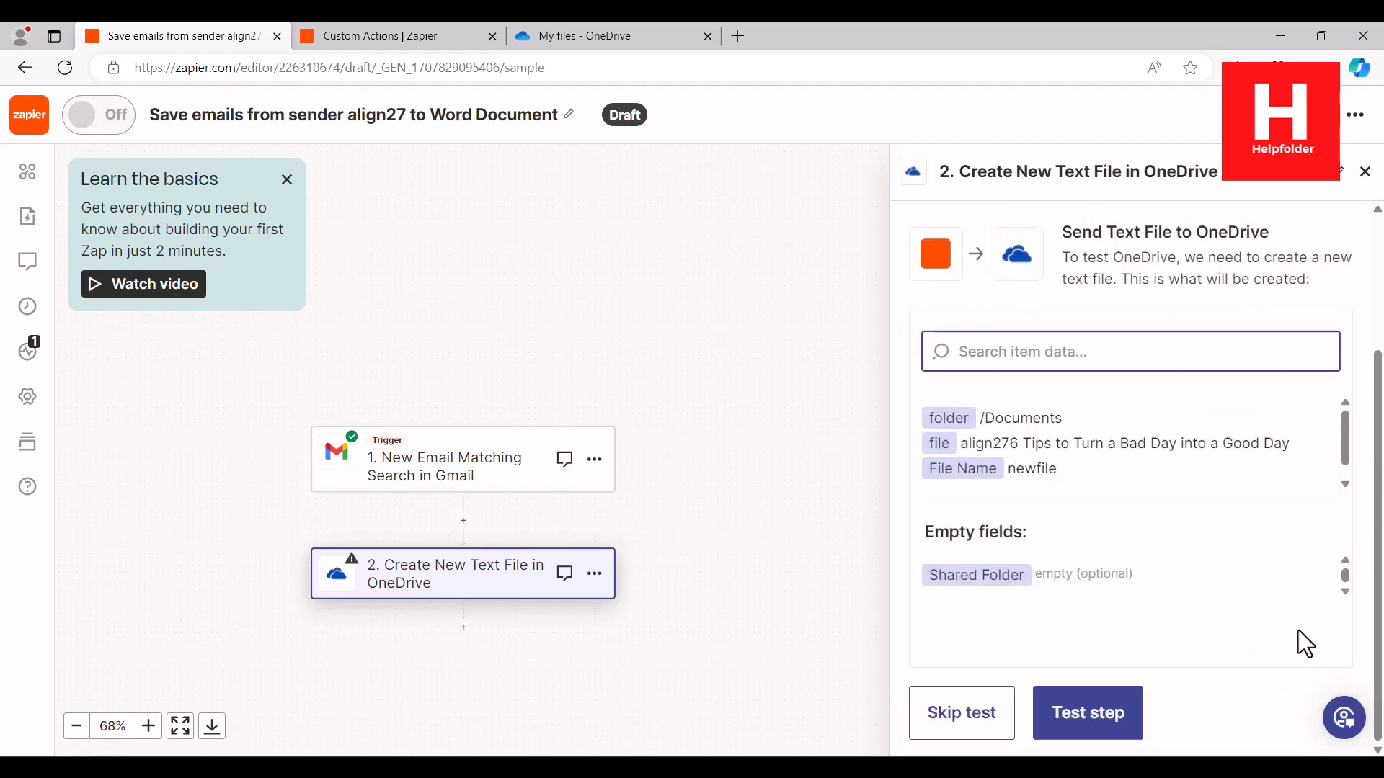
left_click(1059, 727)
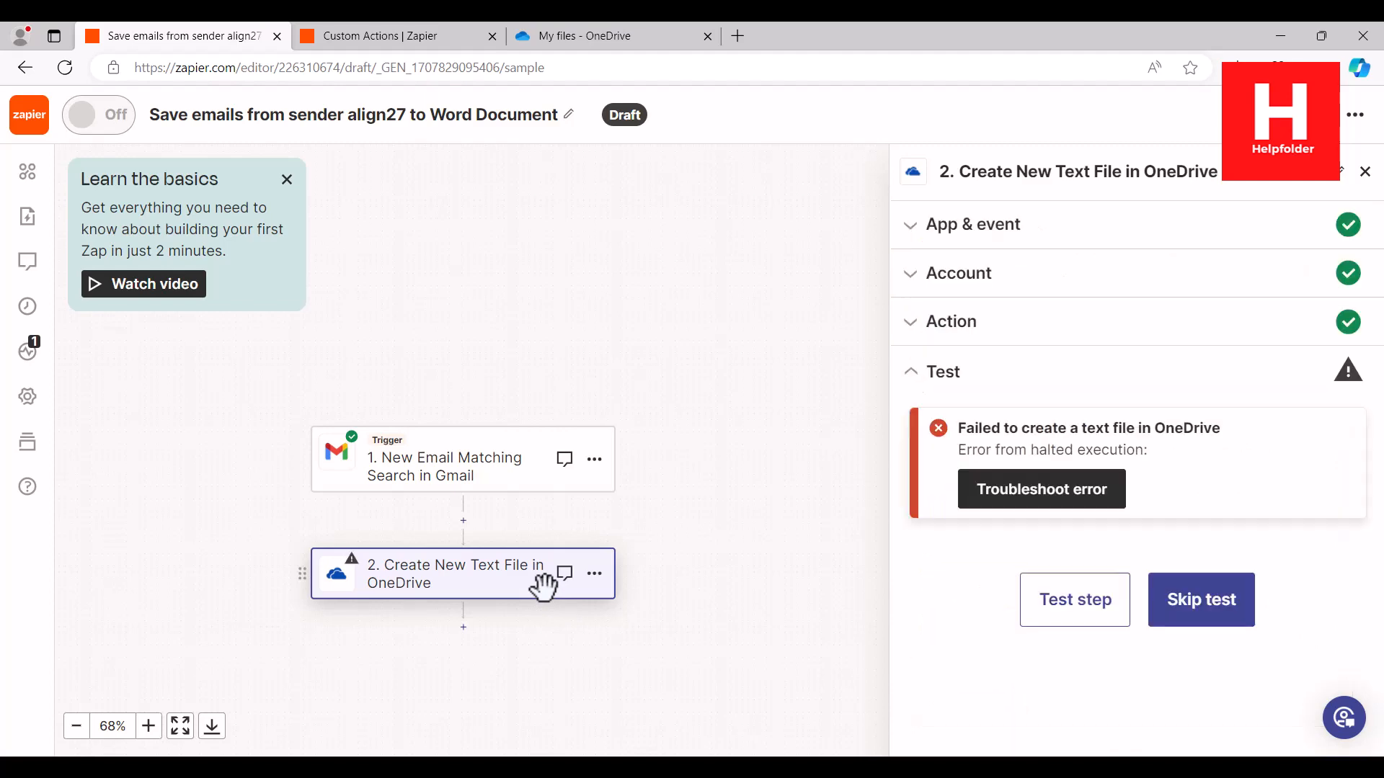
left_click(1200, 602)
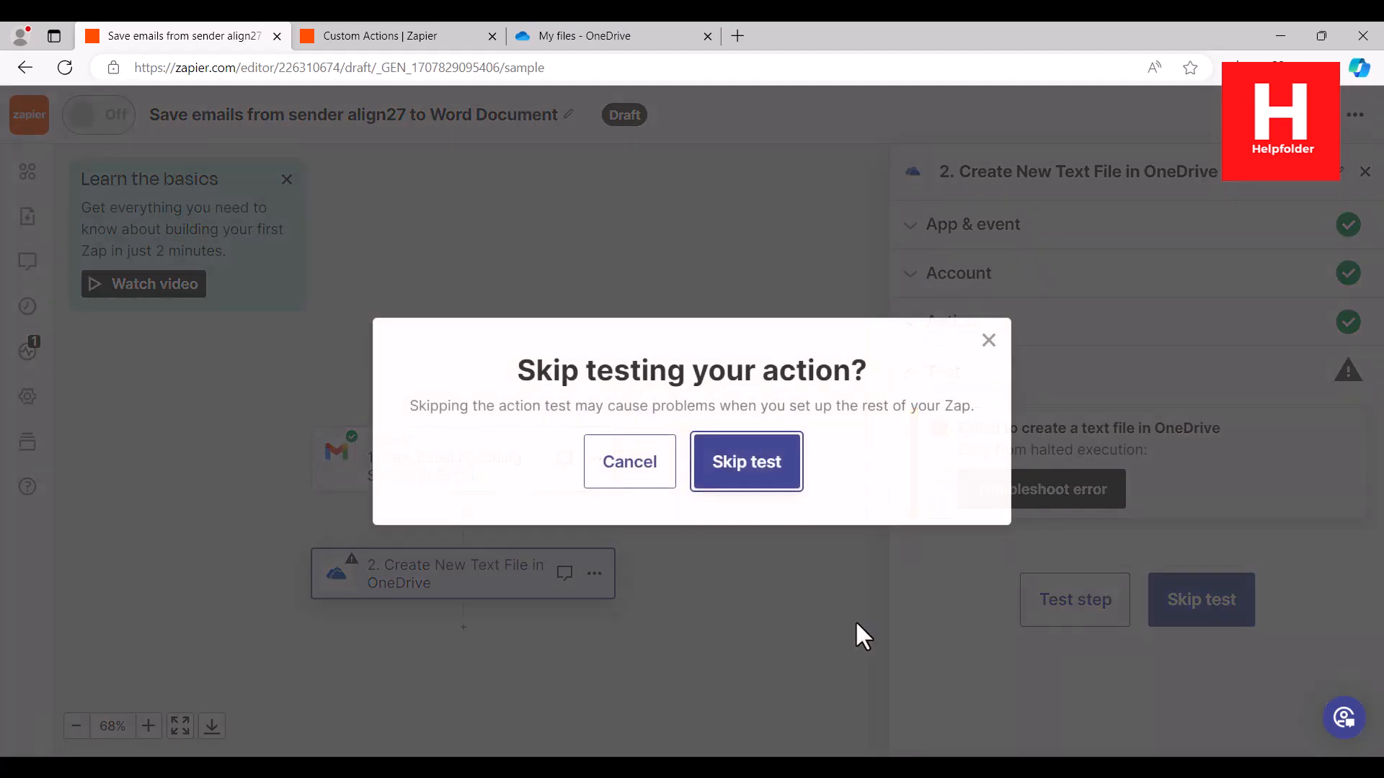
left_click(778, 490)
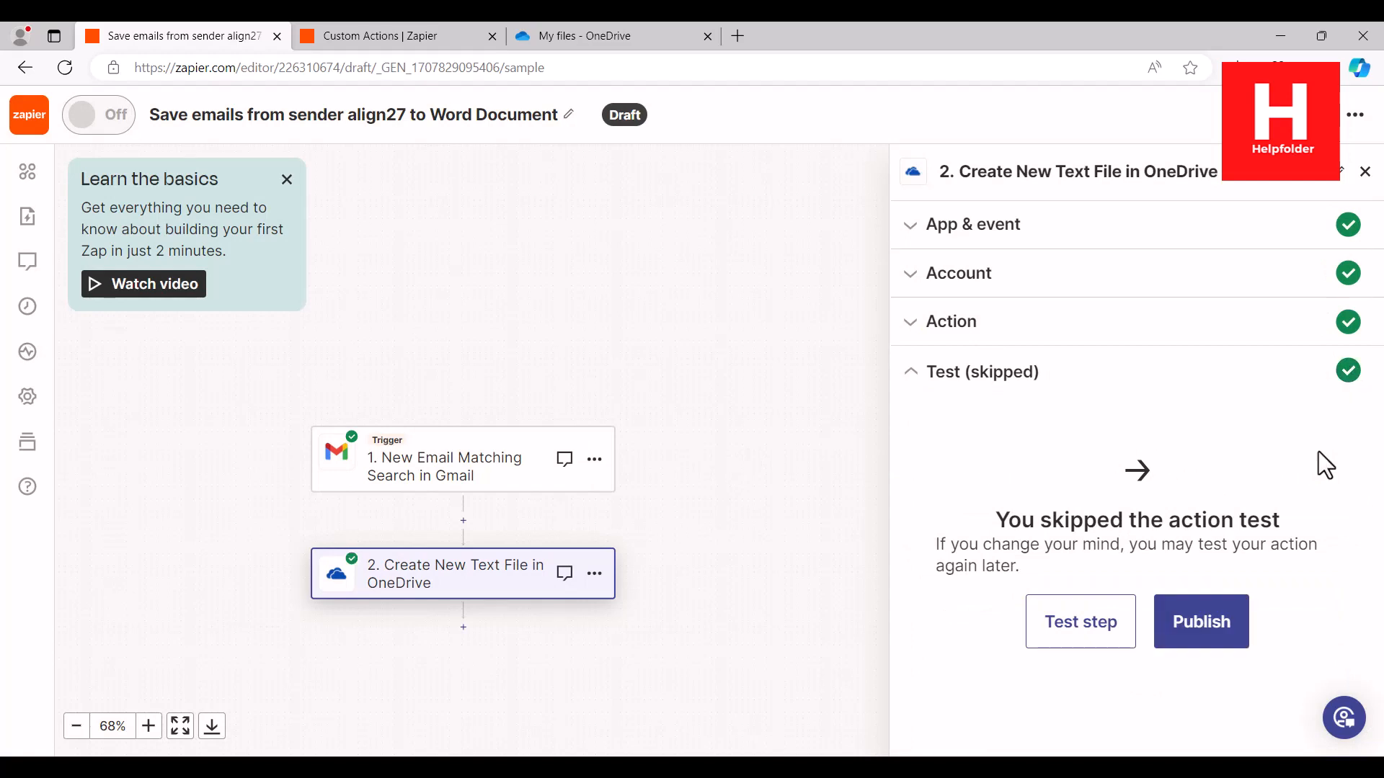
Start publishing the Zap and grant Zapier-OneDrive permission to view the connected Gmail account's messages and settings.
left_click(1205, 620)
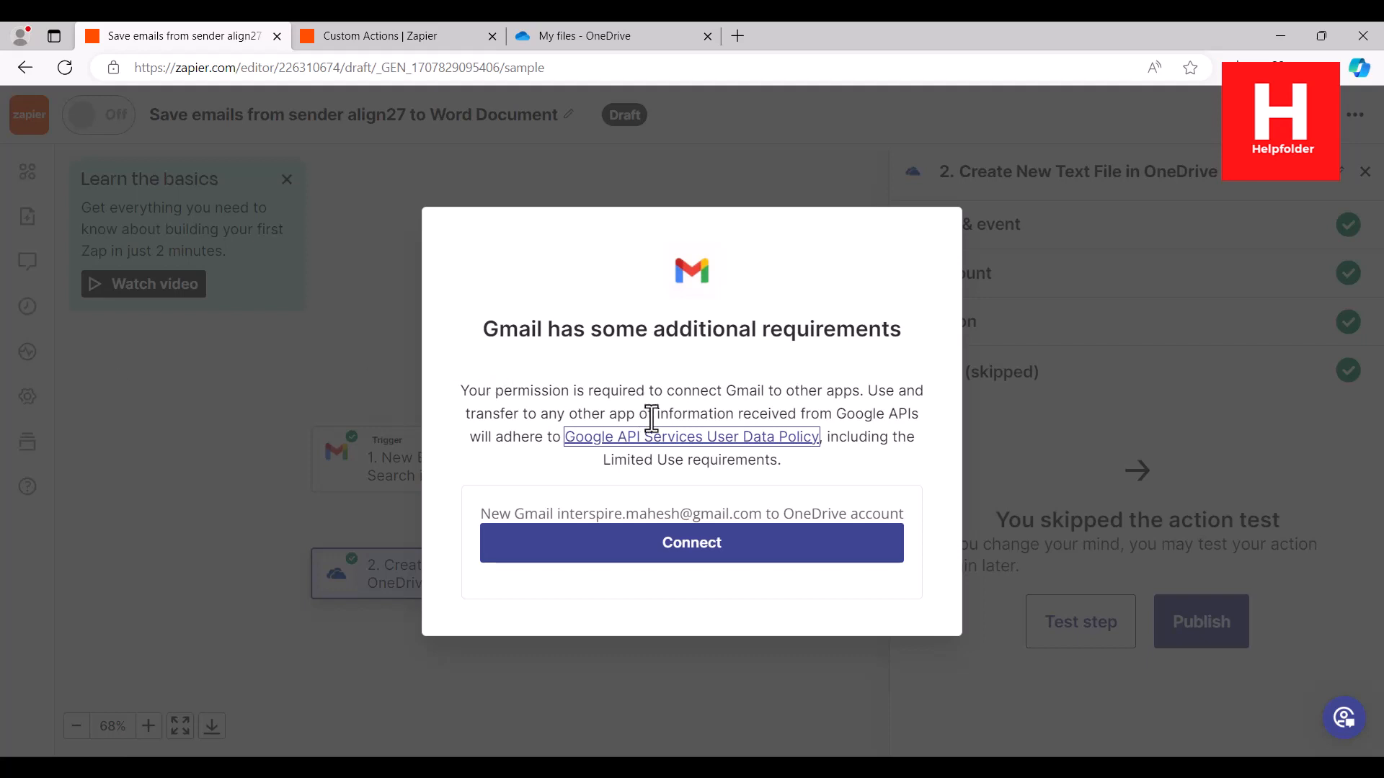
left_click(681, 549)
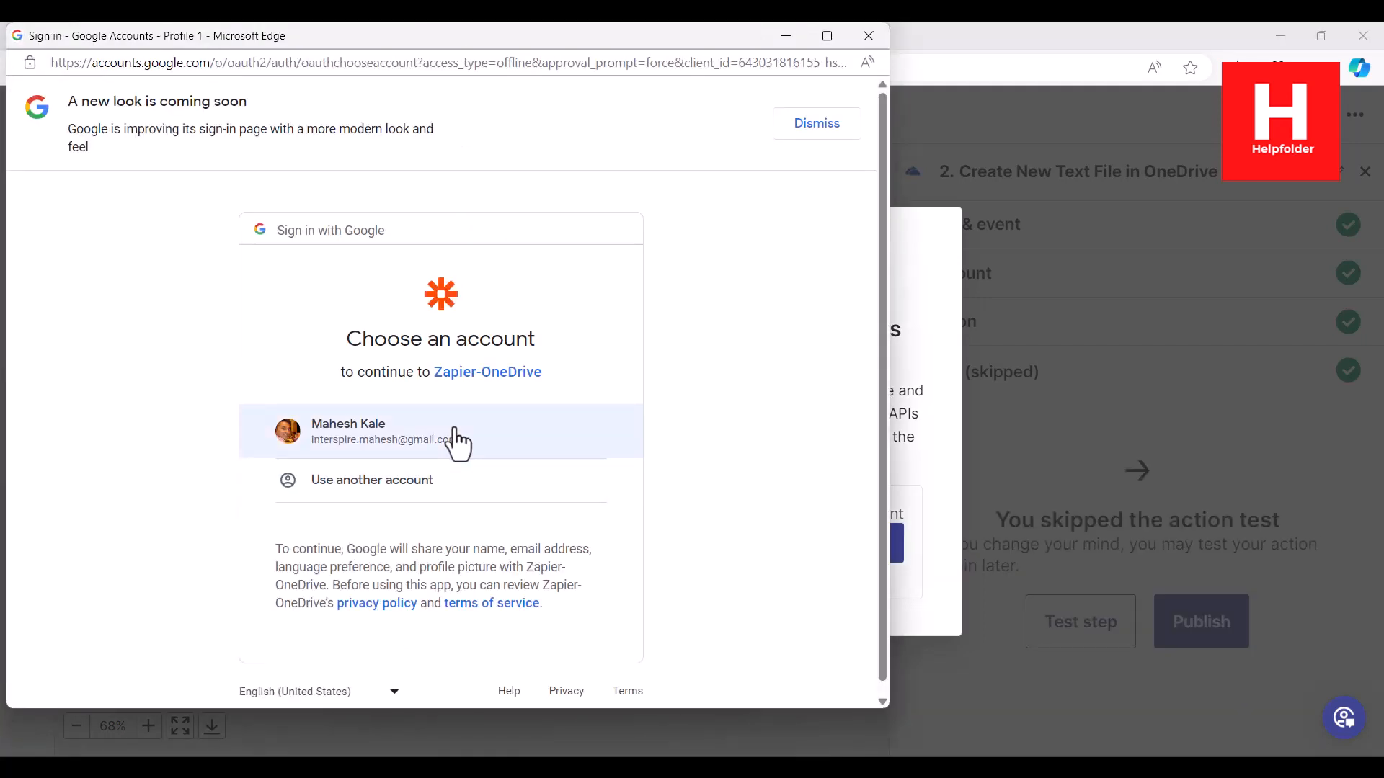
left_click(455, 433)
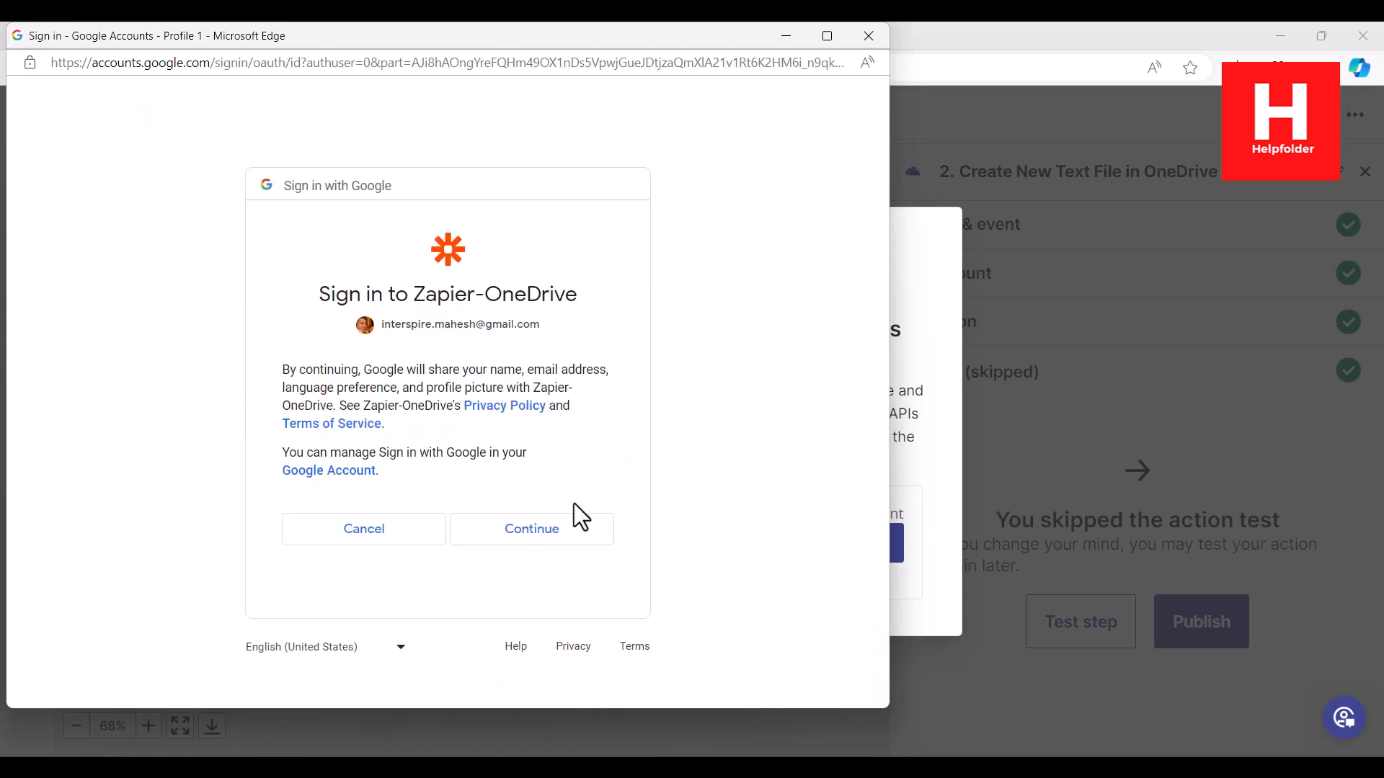
left_click(569, 528)
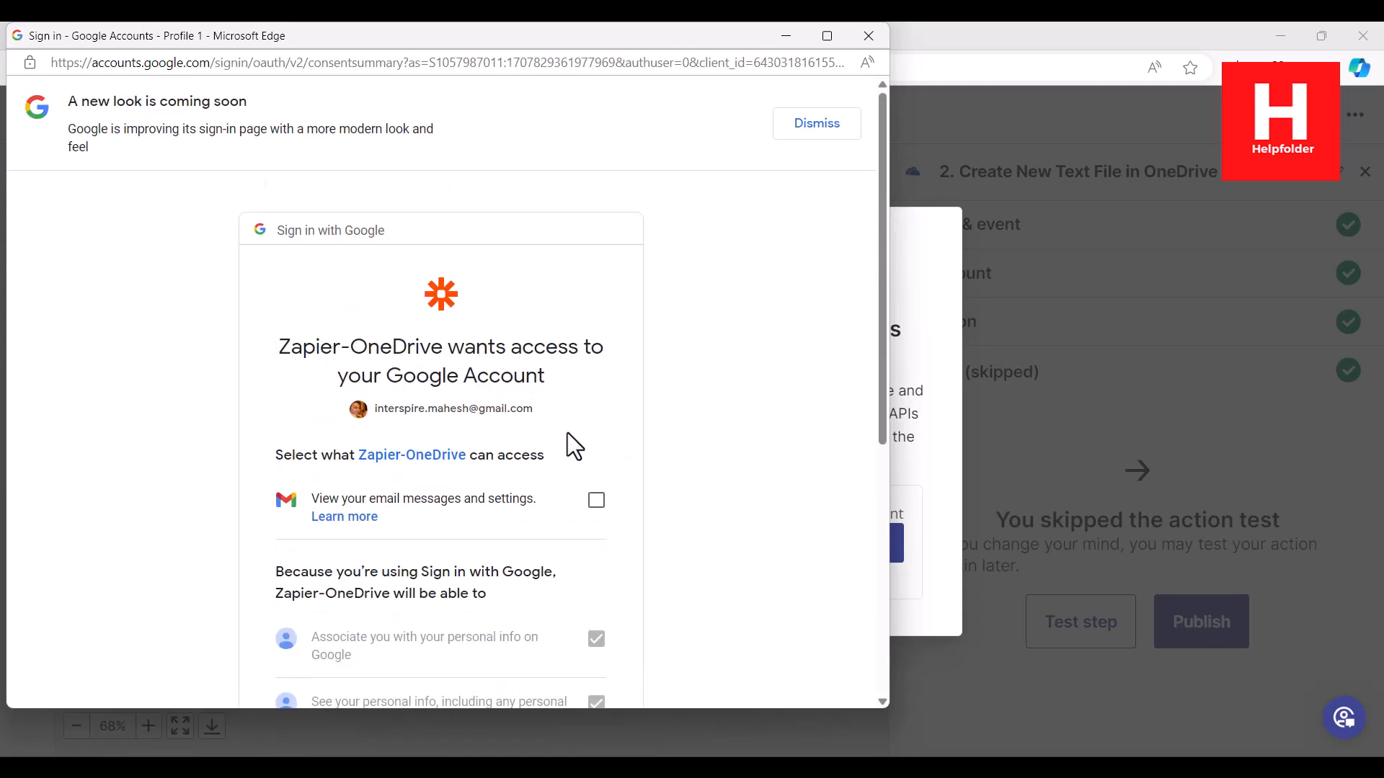
left_click(597, 500)
scroll(682, 494, "down", 5)
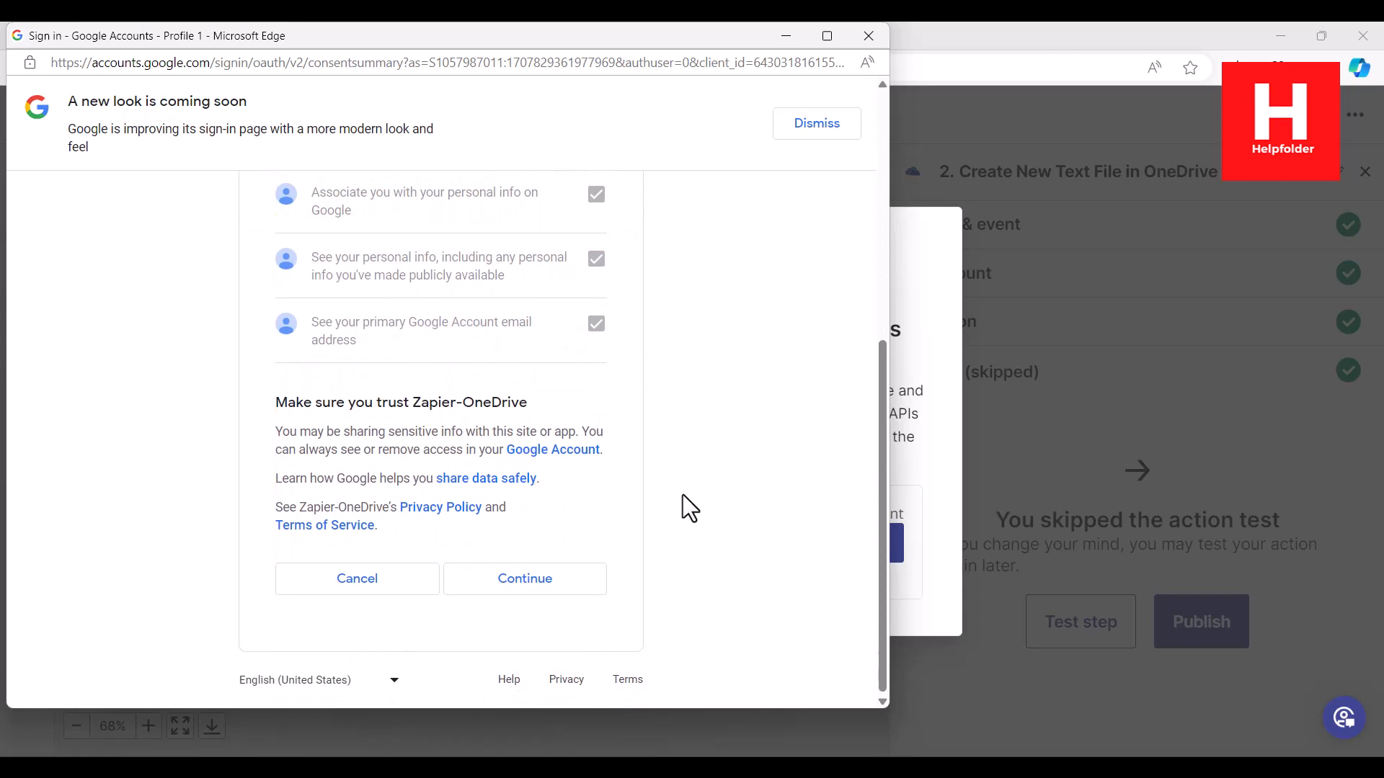
left_click(541, 585)
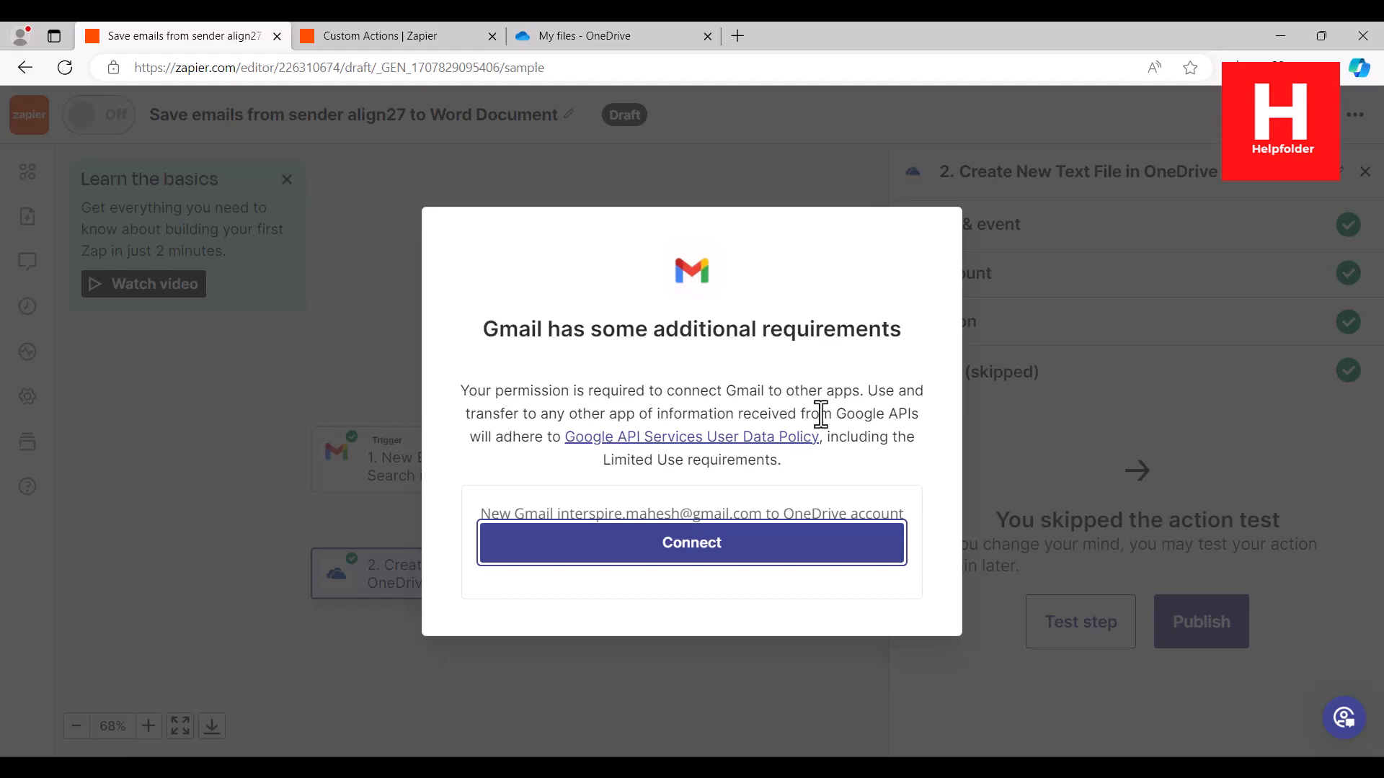
Reload the Zap editor page, publish the Zap, and dismiss the publishing dialog.
left_click(65, 67)
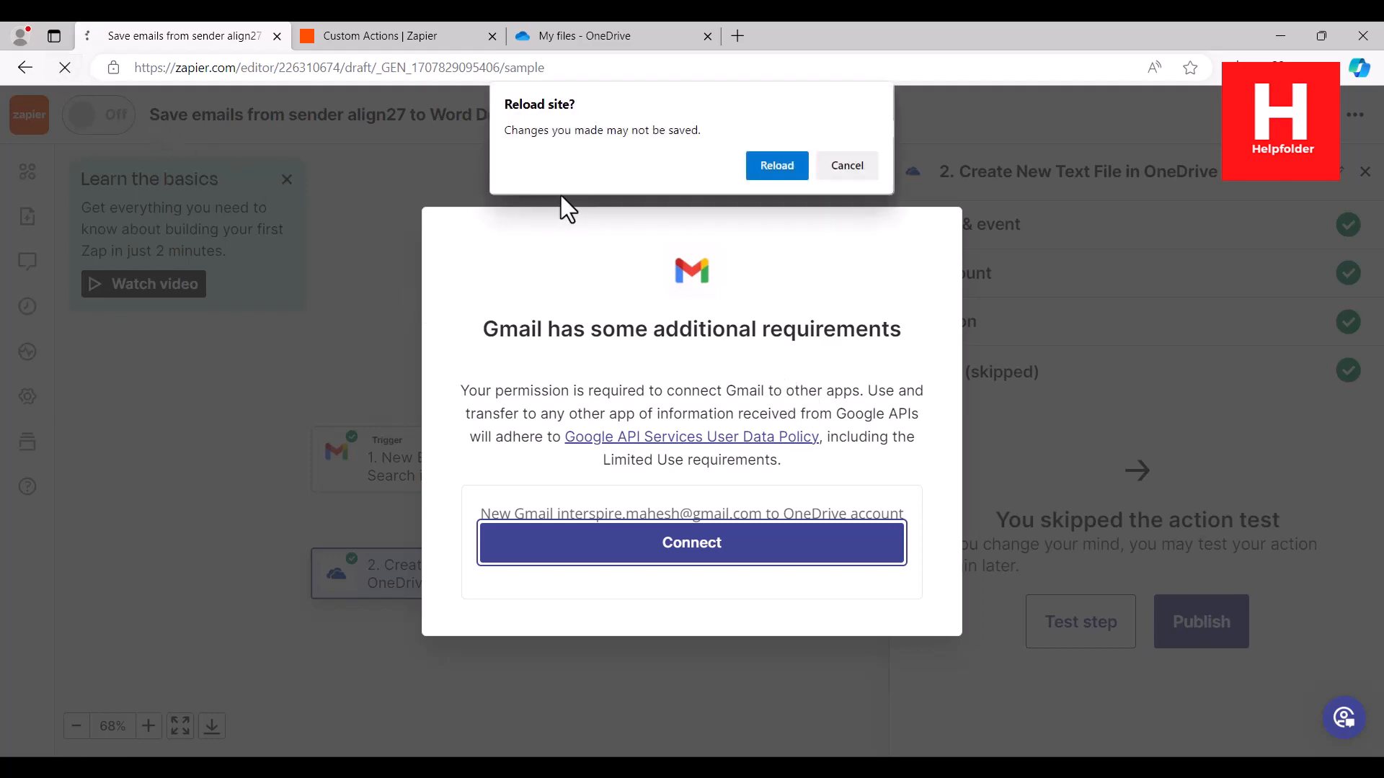
left_click(777, 165)
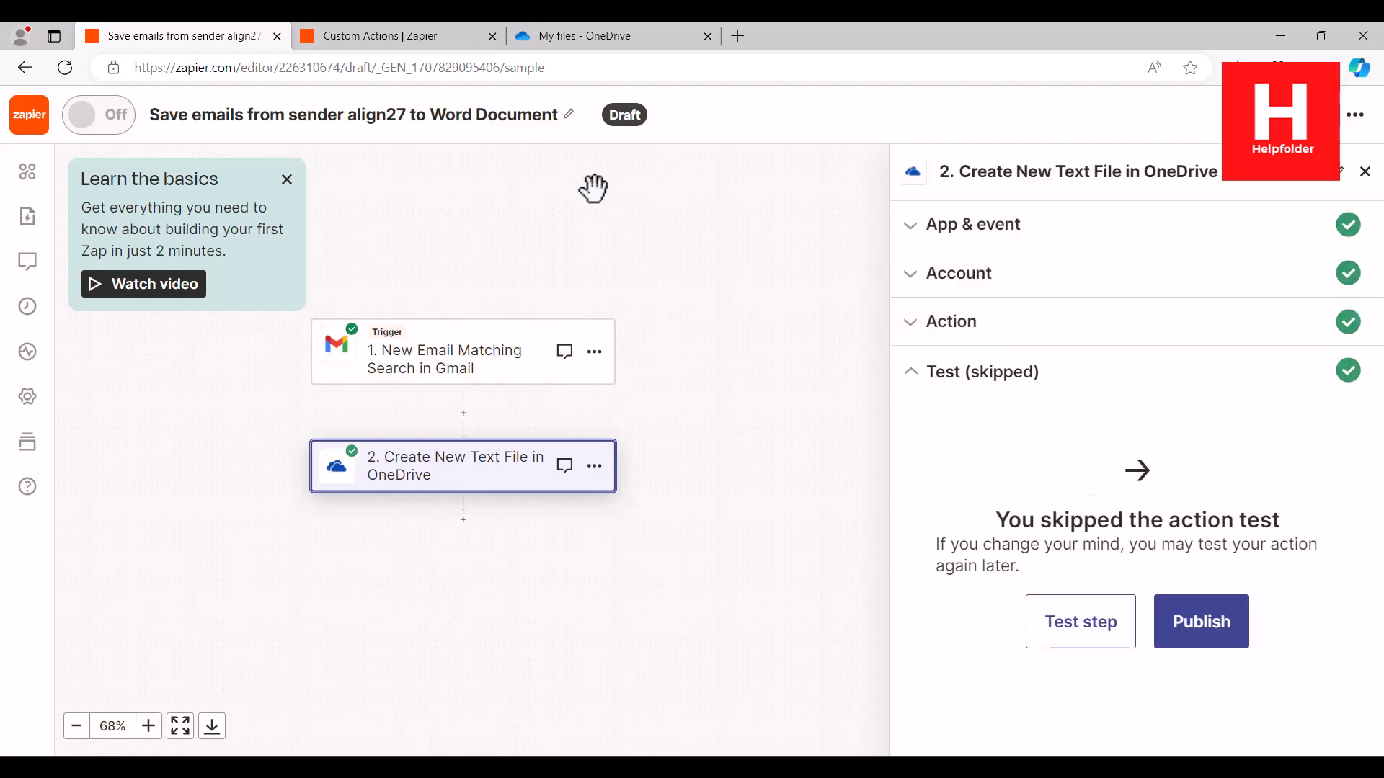
left_click(1234, 612)
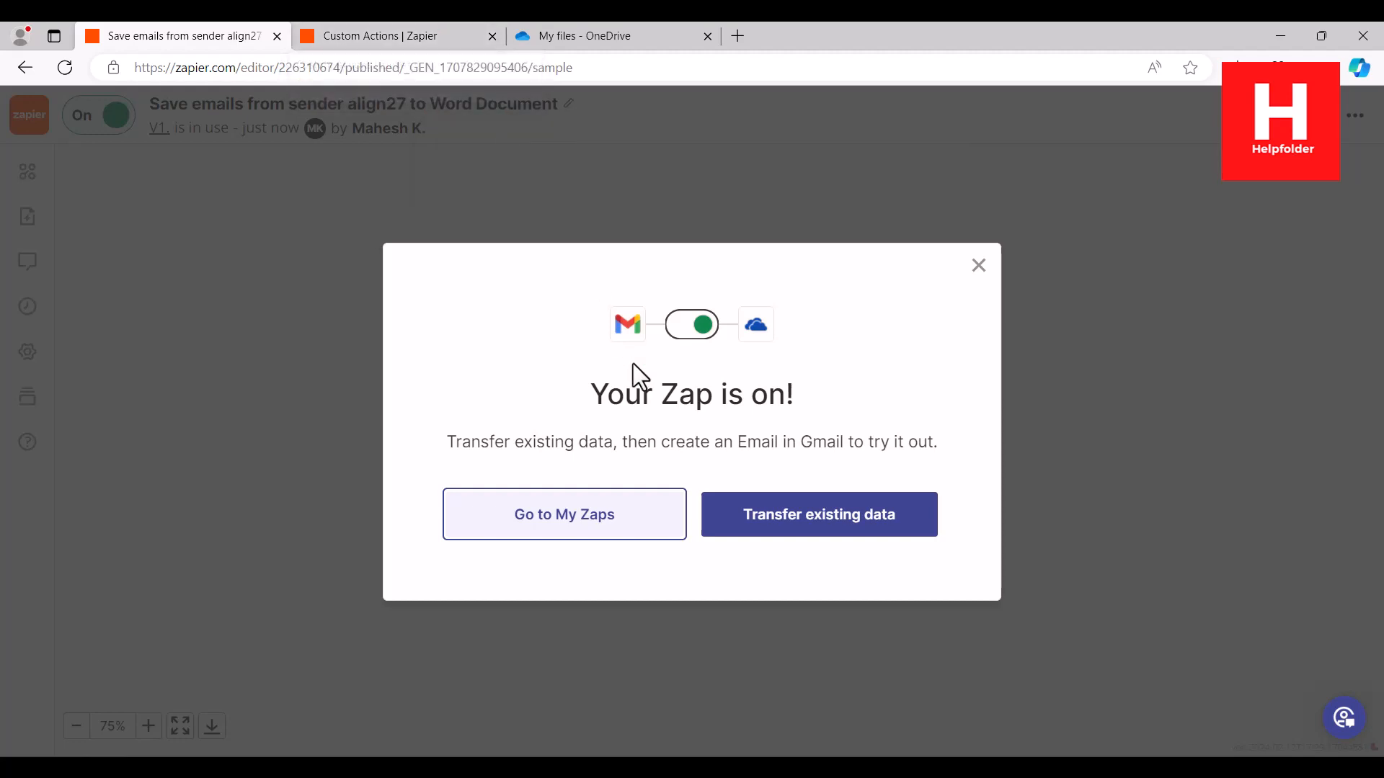
left_click(979, 265)
Switch to OneDrive, check the Documents folder for the new text file, and return to the Zapier editor.
left_click(614, 35)
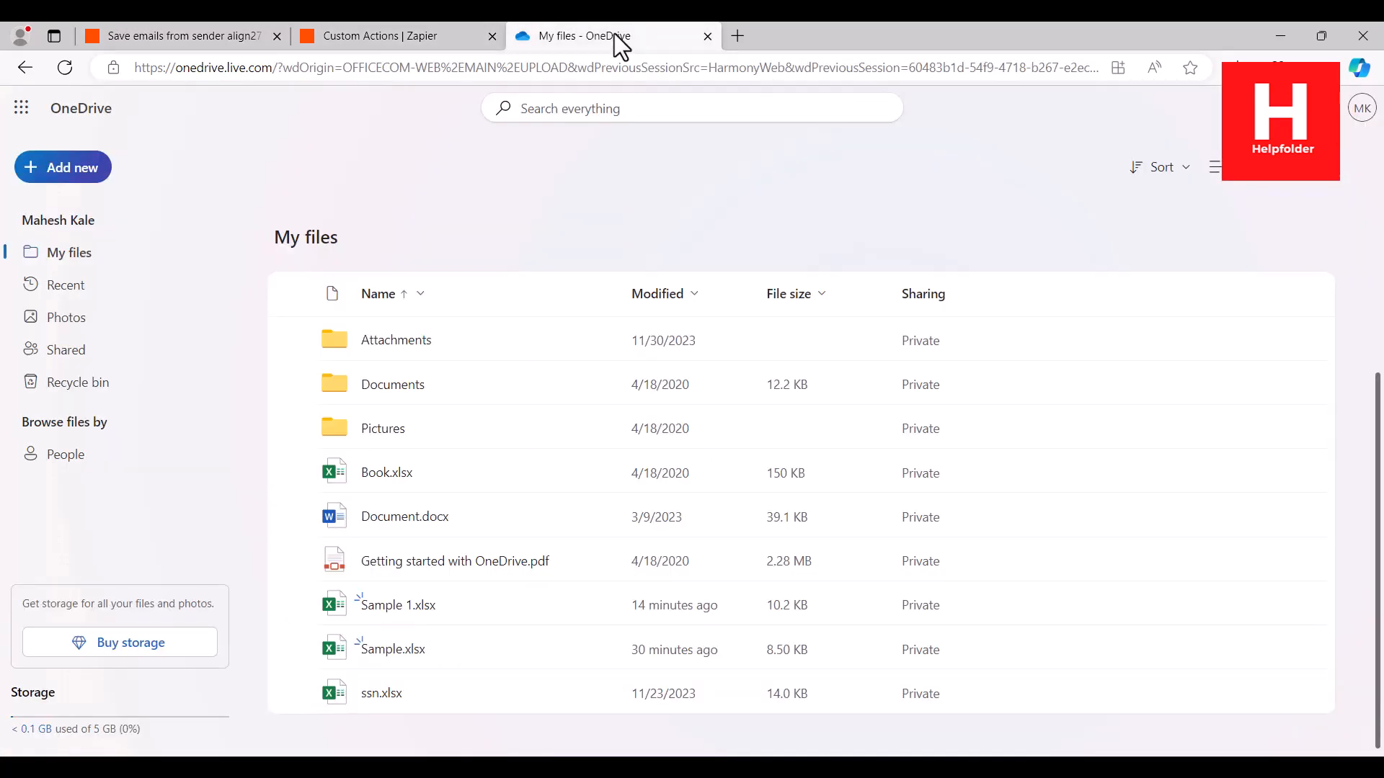
left_click(418, 385)
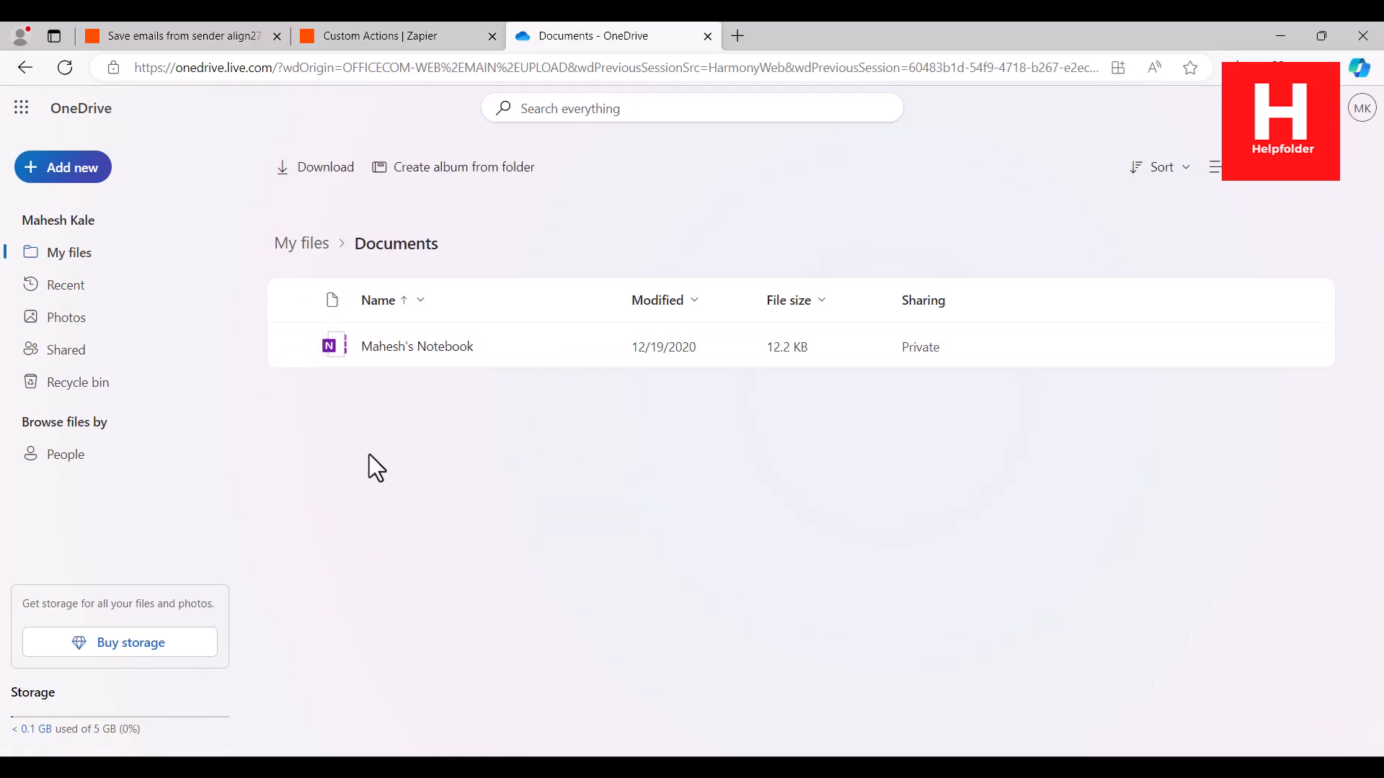
left_click(258, 33)
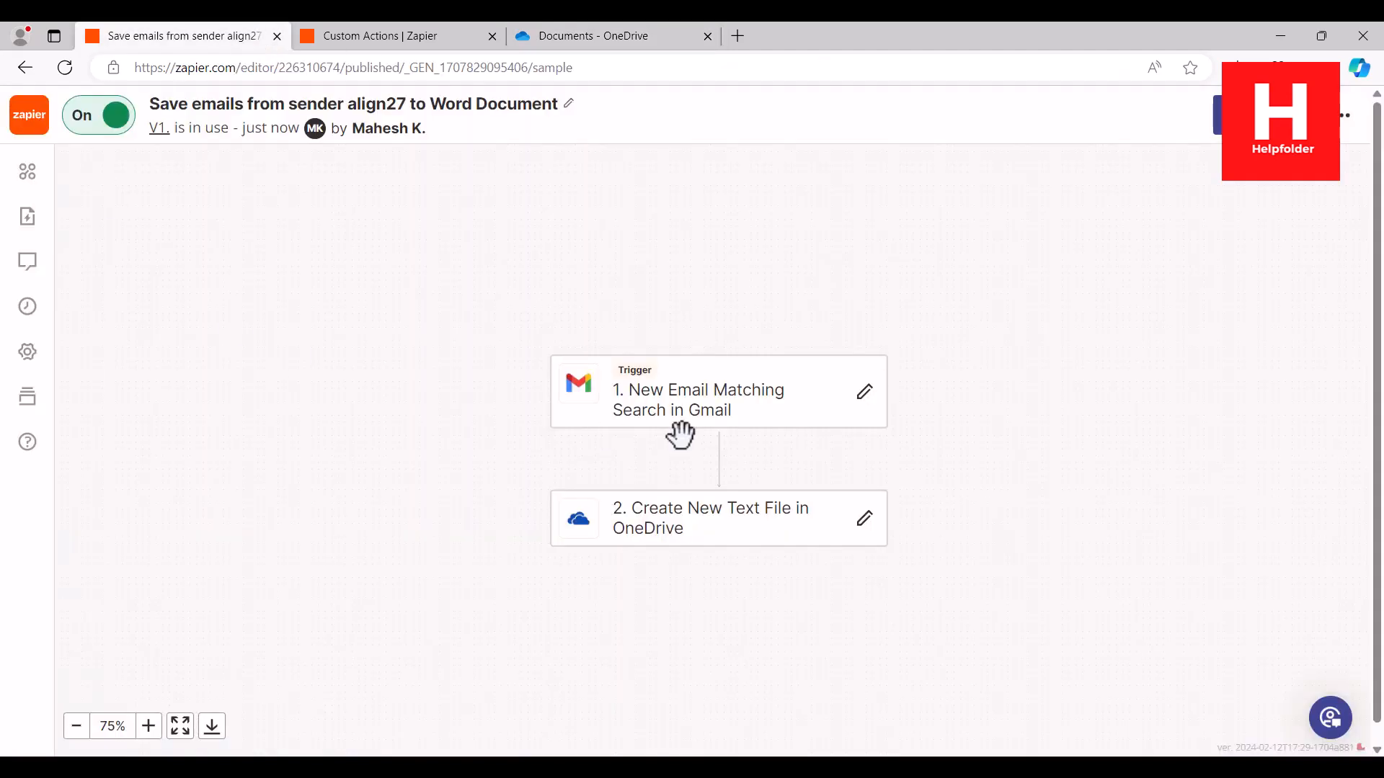